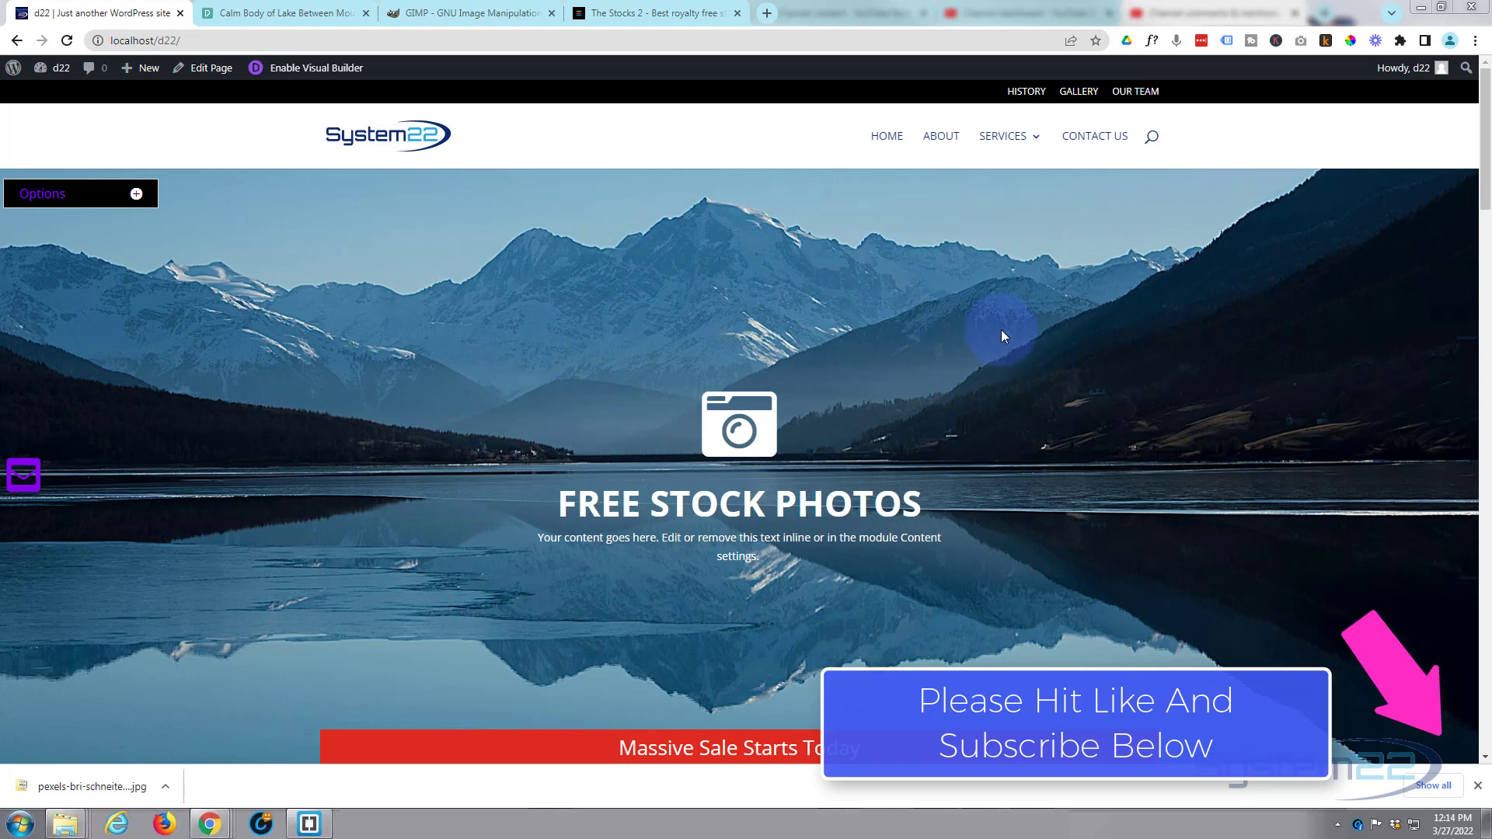
- Search Pexels for 'city' photos instead of 'landscape'
scroll(1001, 330, down, 4)
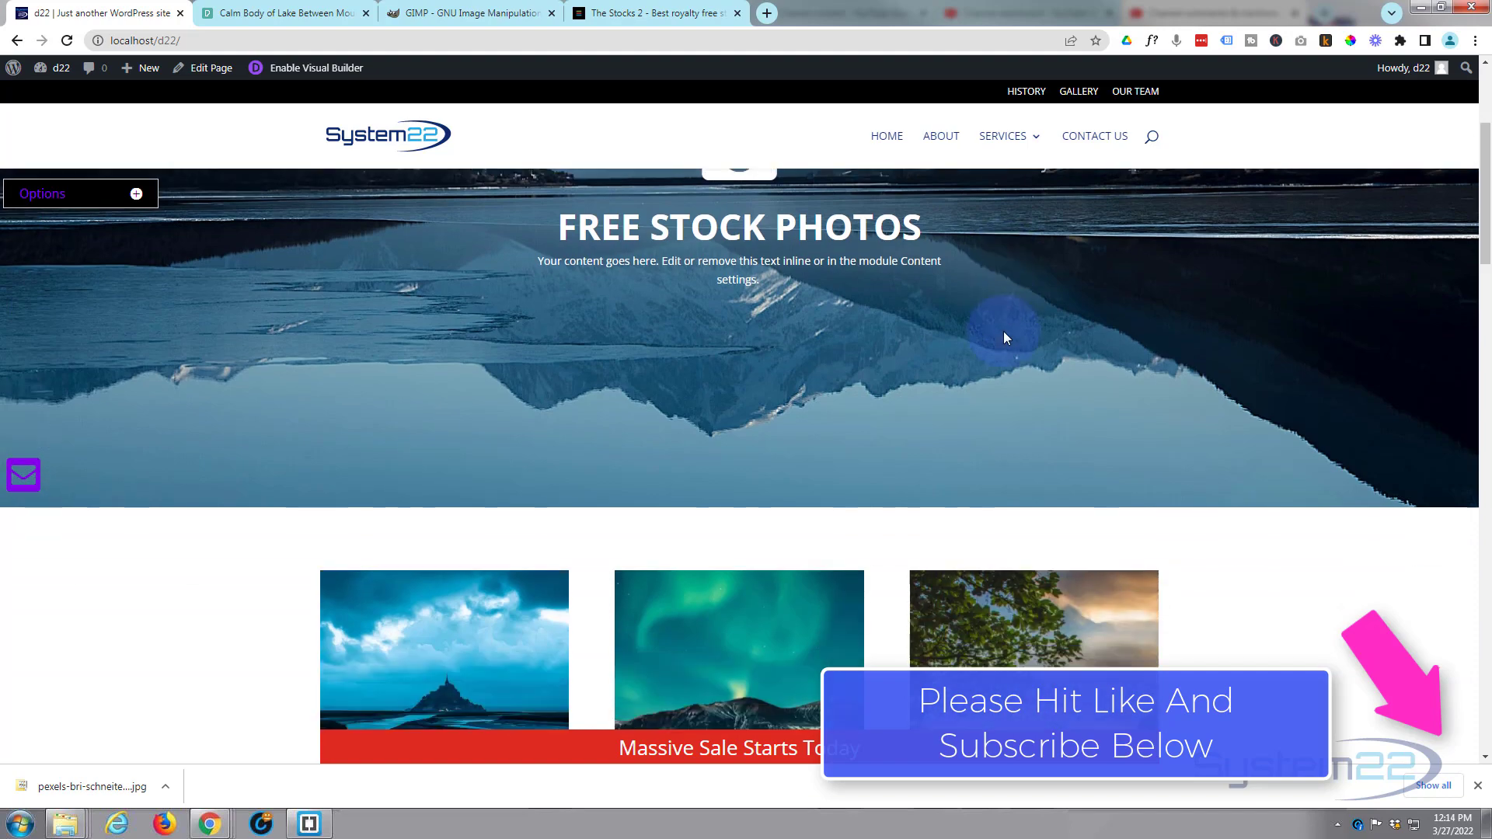
scroll(1004, 331, down, 4)
mouse_move(927, 438)
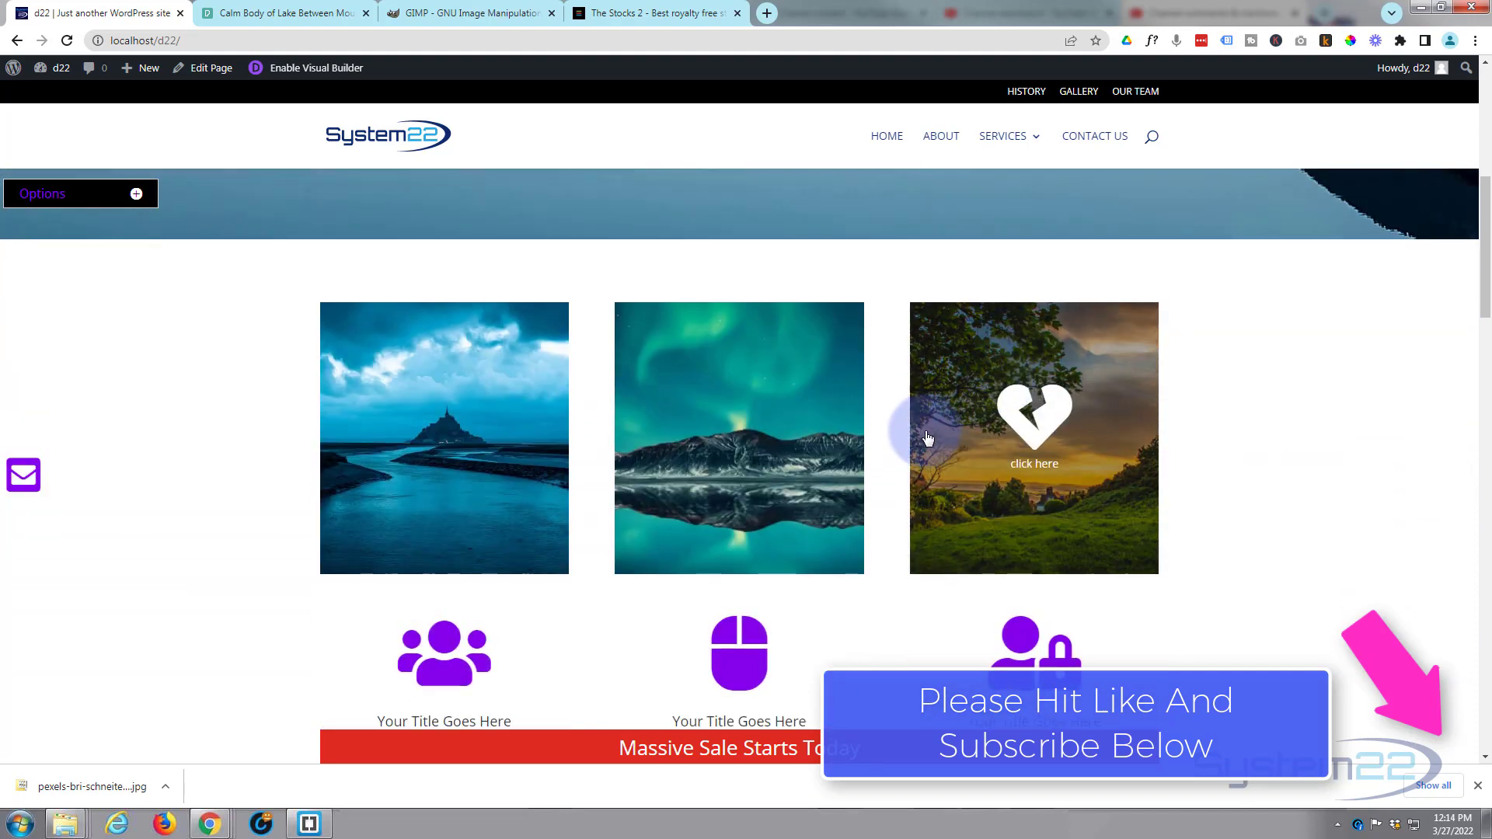
scroll(909, 433, up, 8)
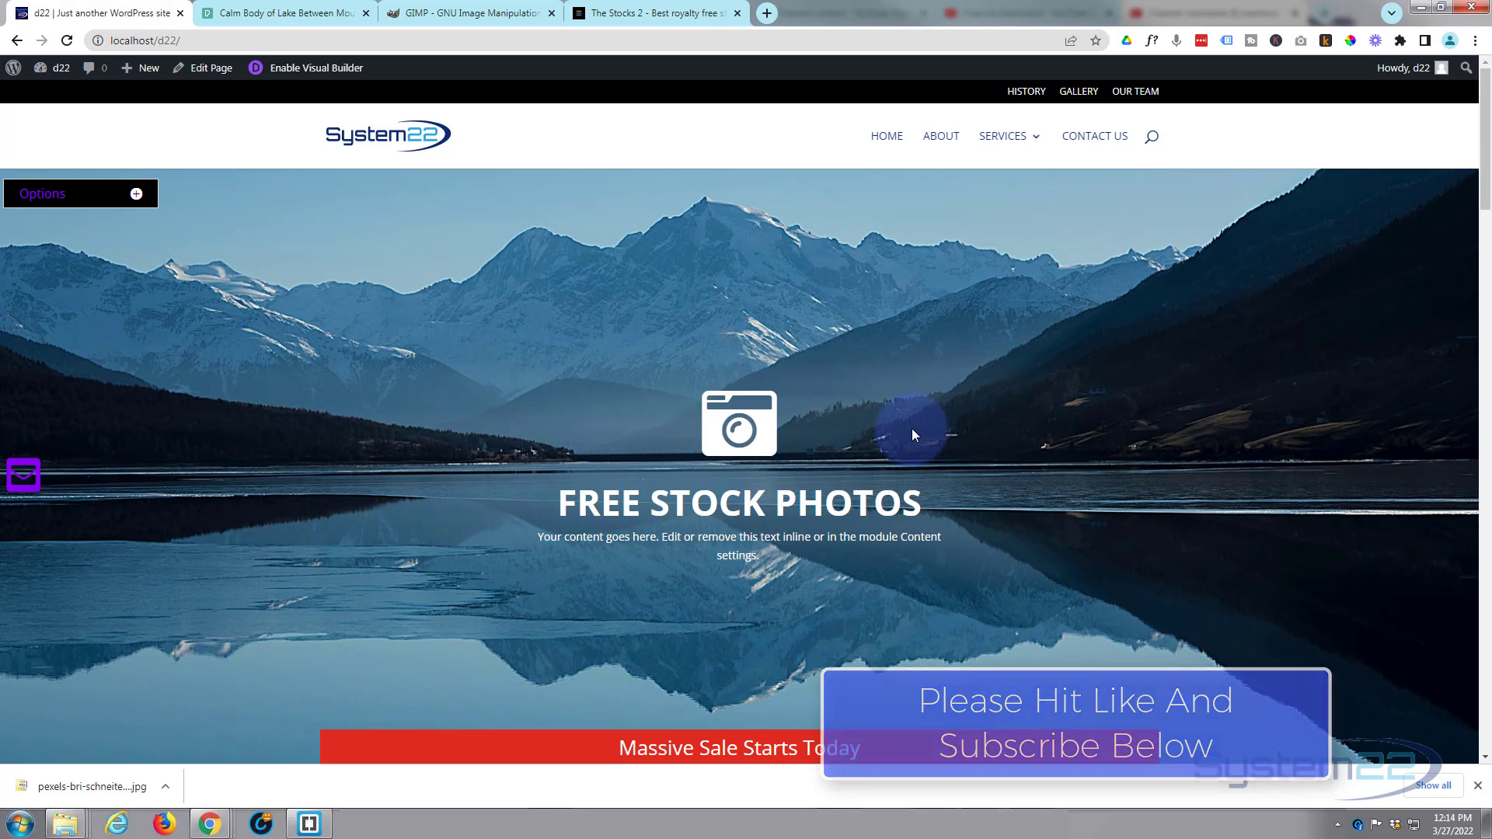
click(273, 16)
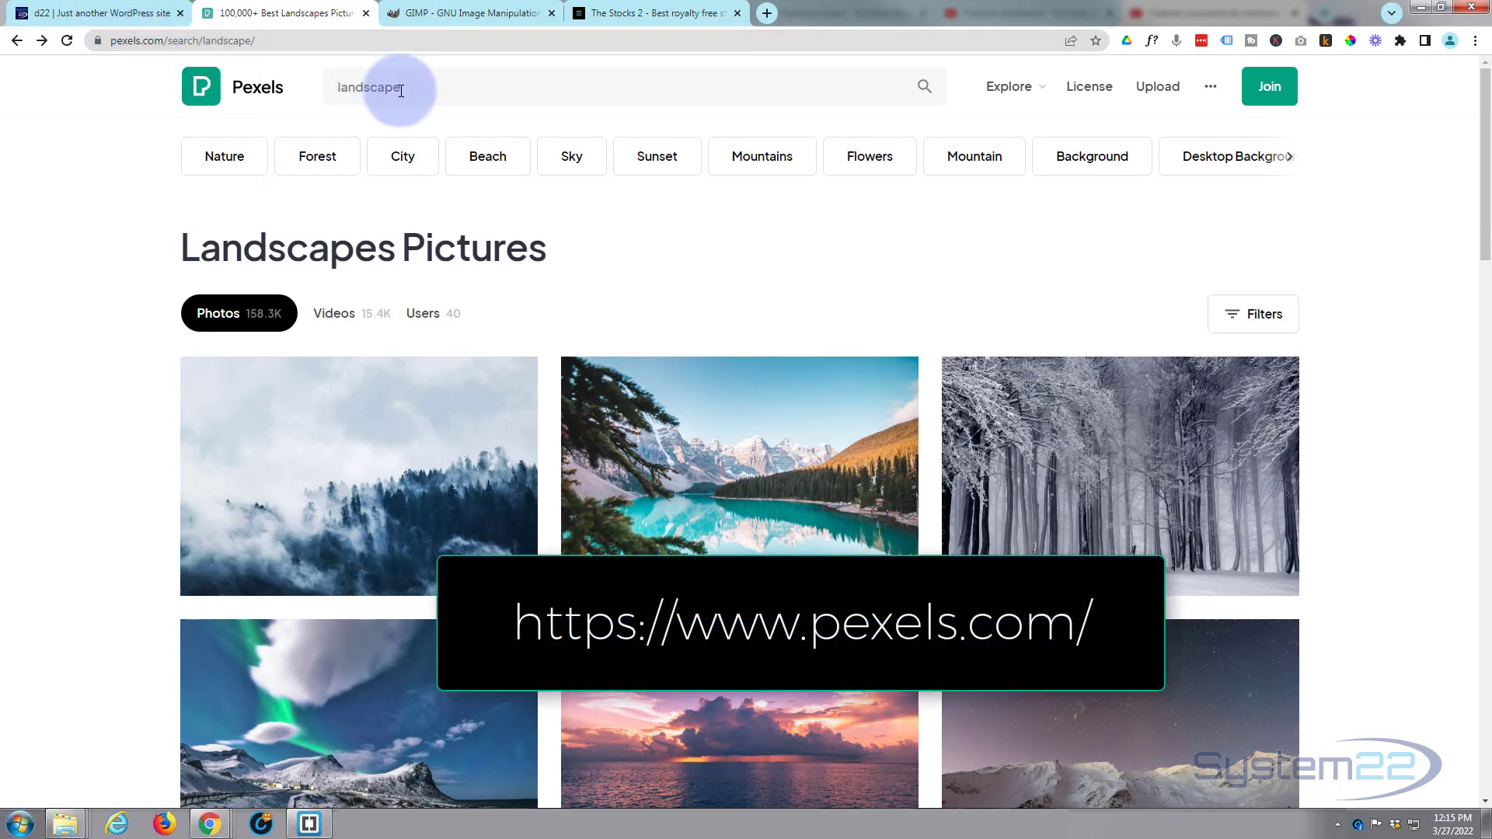
click(373, 86)
double_click(373, 86)
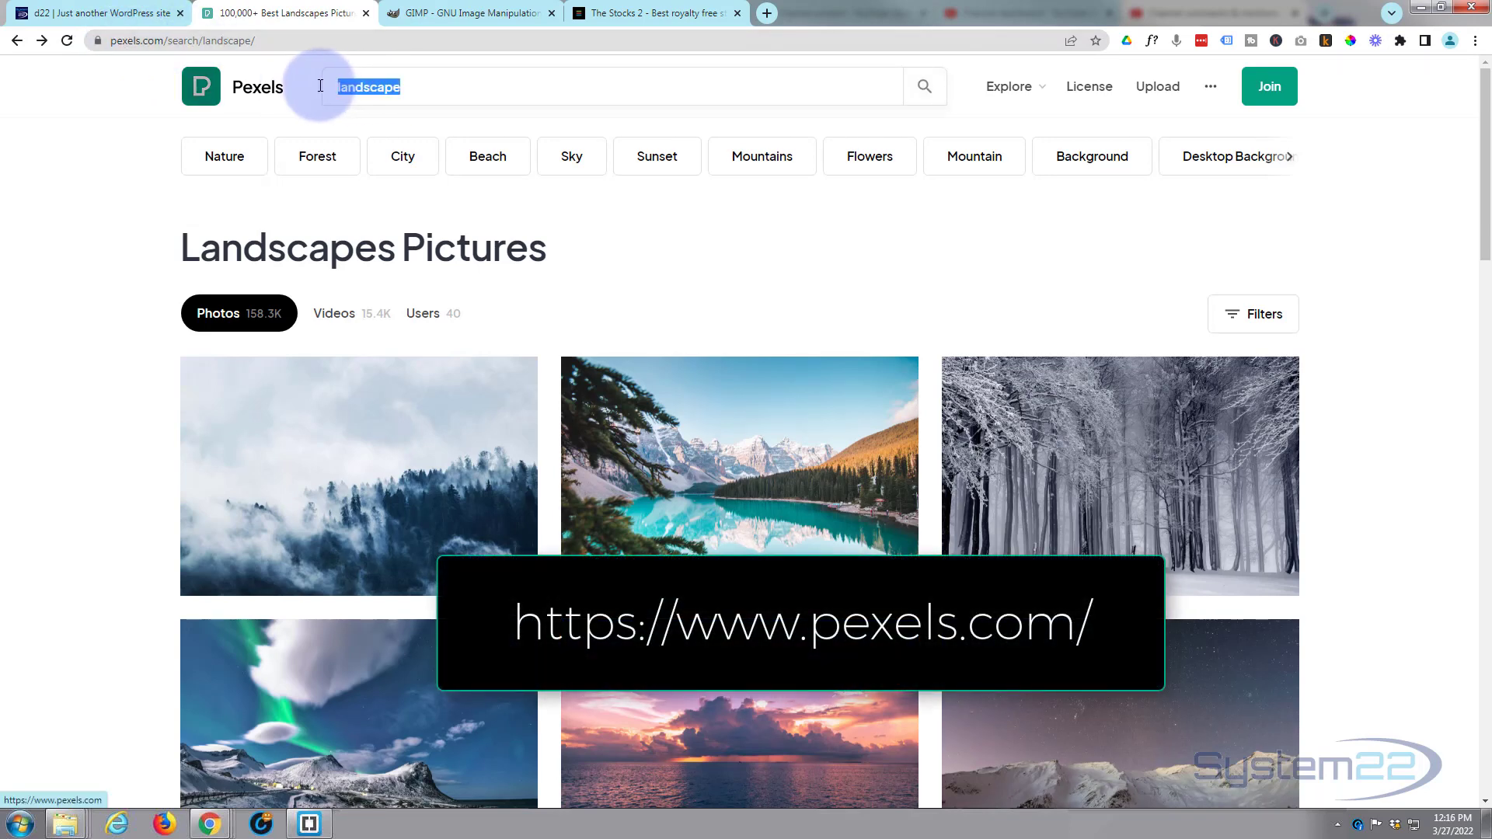
text(city)
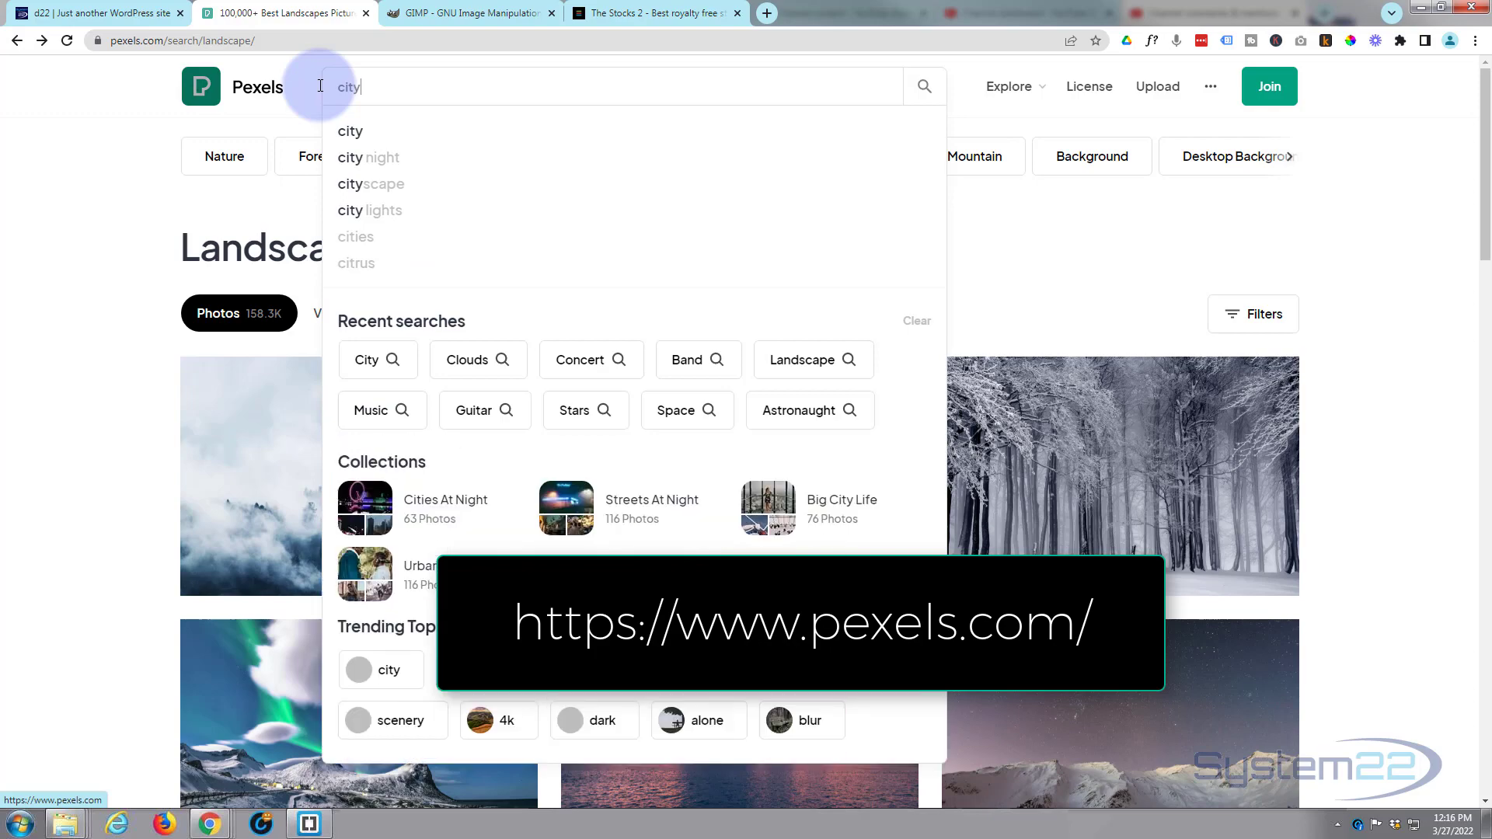
key(Return)
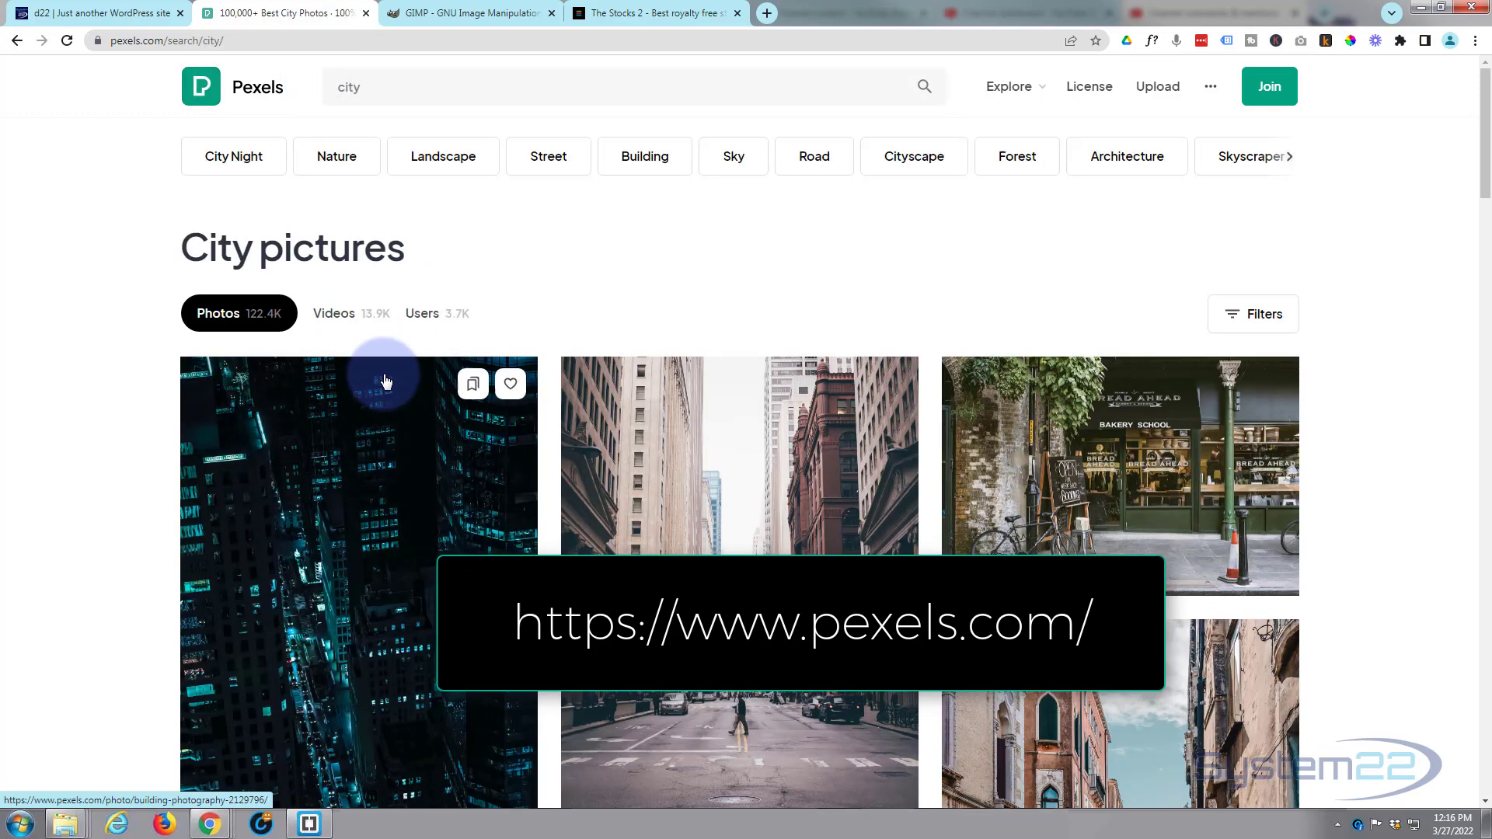
- Browse the city results and open the Bird's Eye View Of City photo
scroll(384, 381, down, 3)
scroll(384, 381, down, 8)
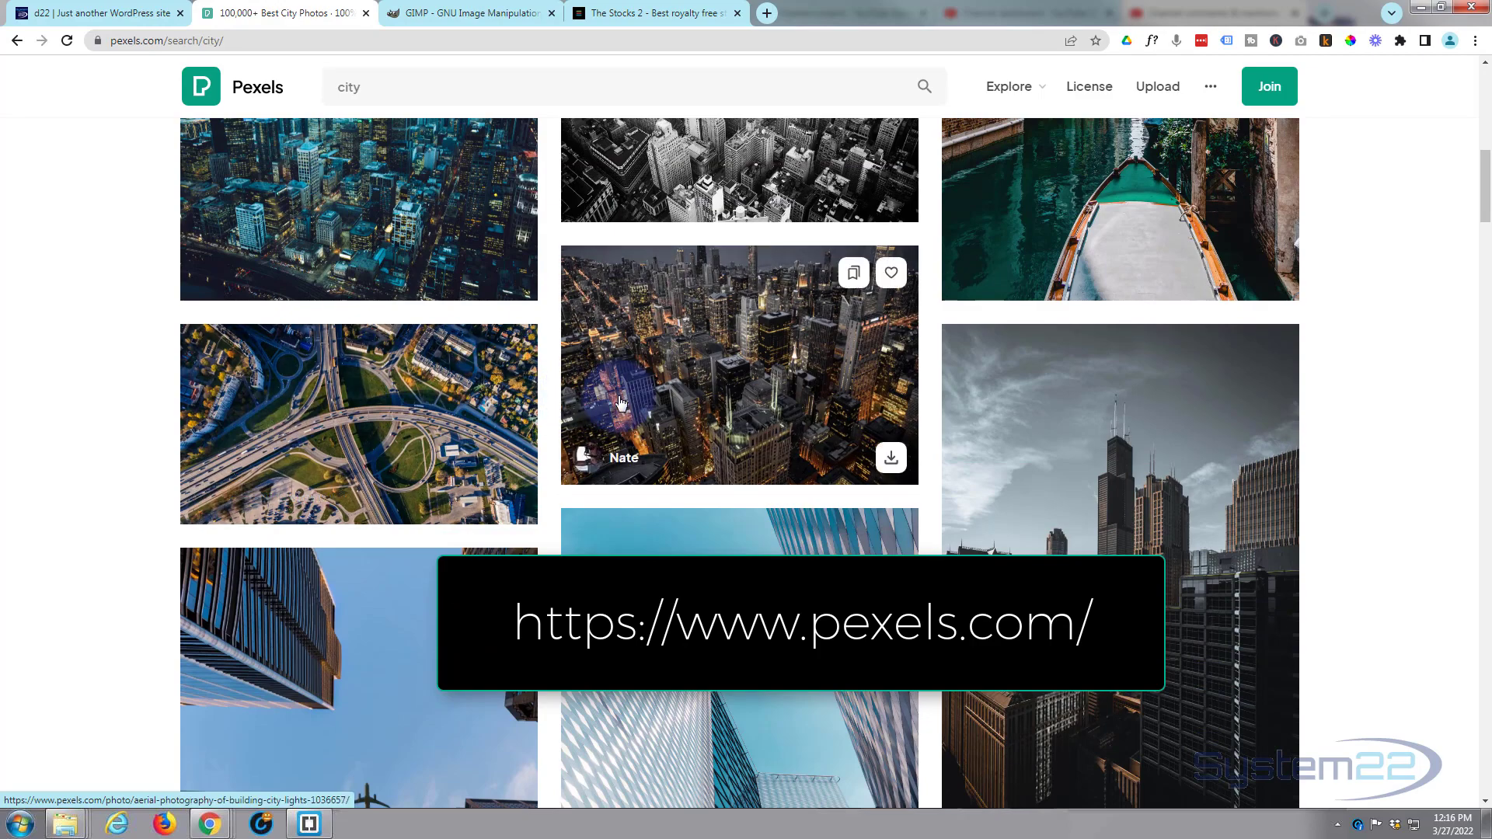
scroll(617, 394, down, 5)
scroll(621, 402, up, 3)
scroll(617, 404, up, 6)
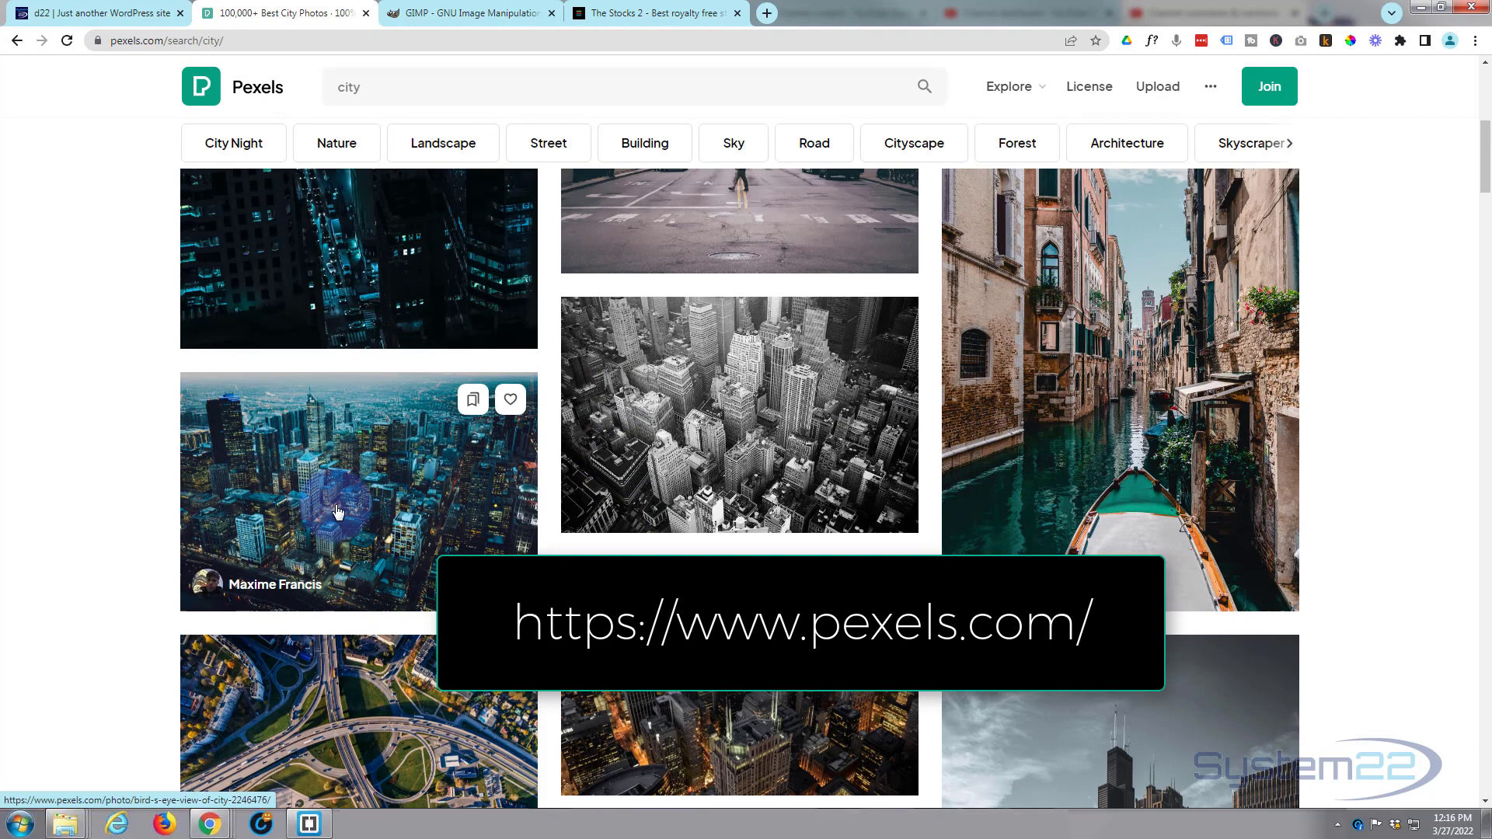
click(351, 504)
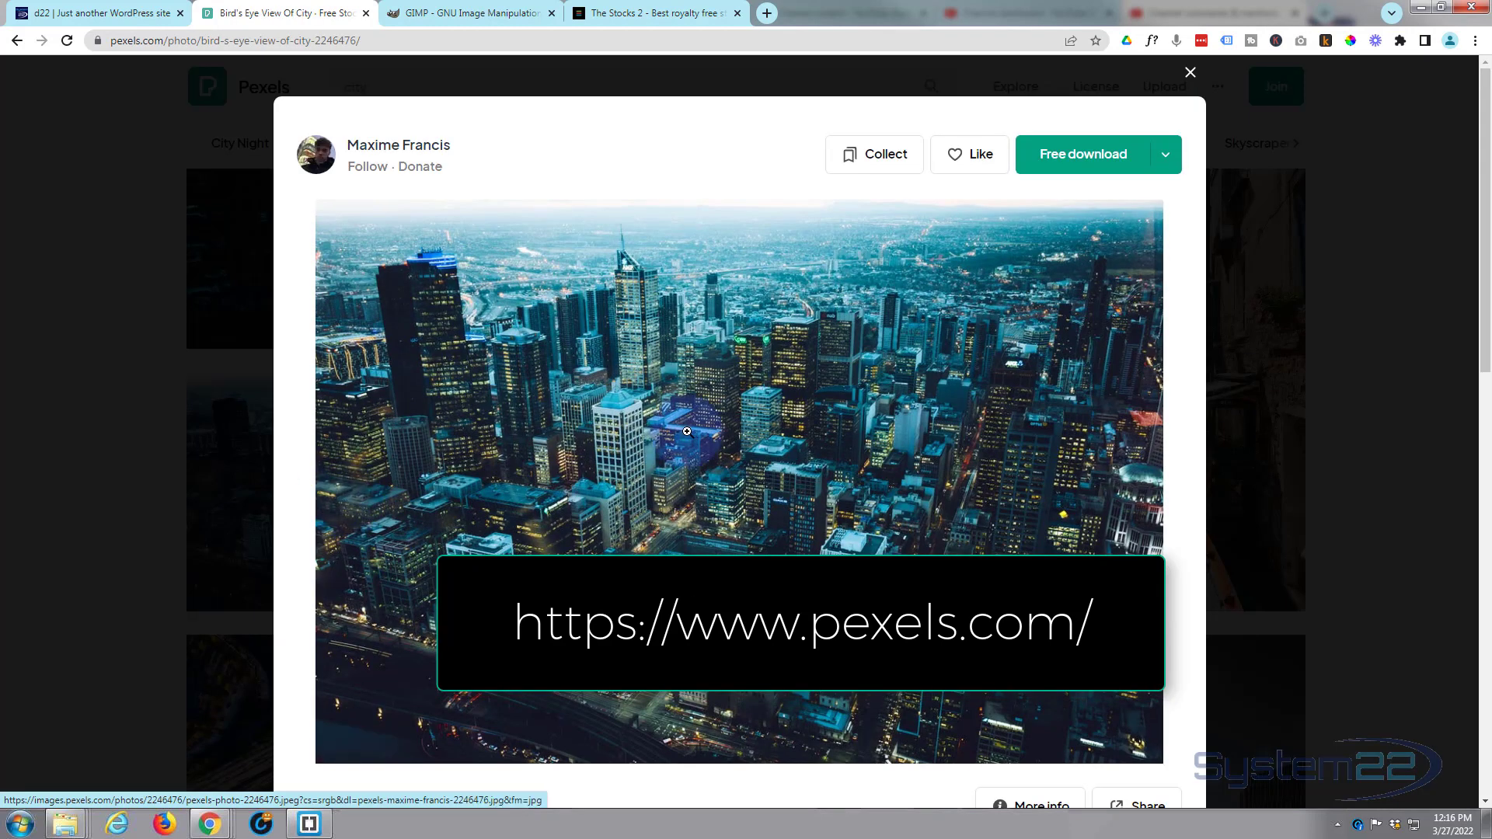
- Download the bird's-eye city photo at the Large 1920×1280 size
click(1169, 154)
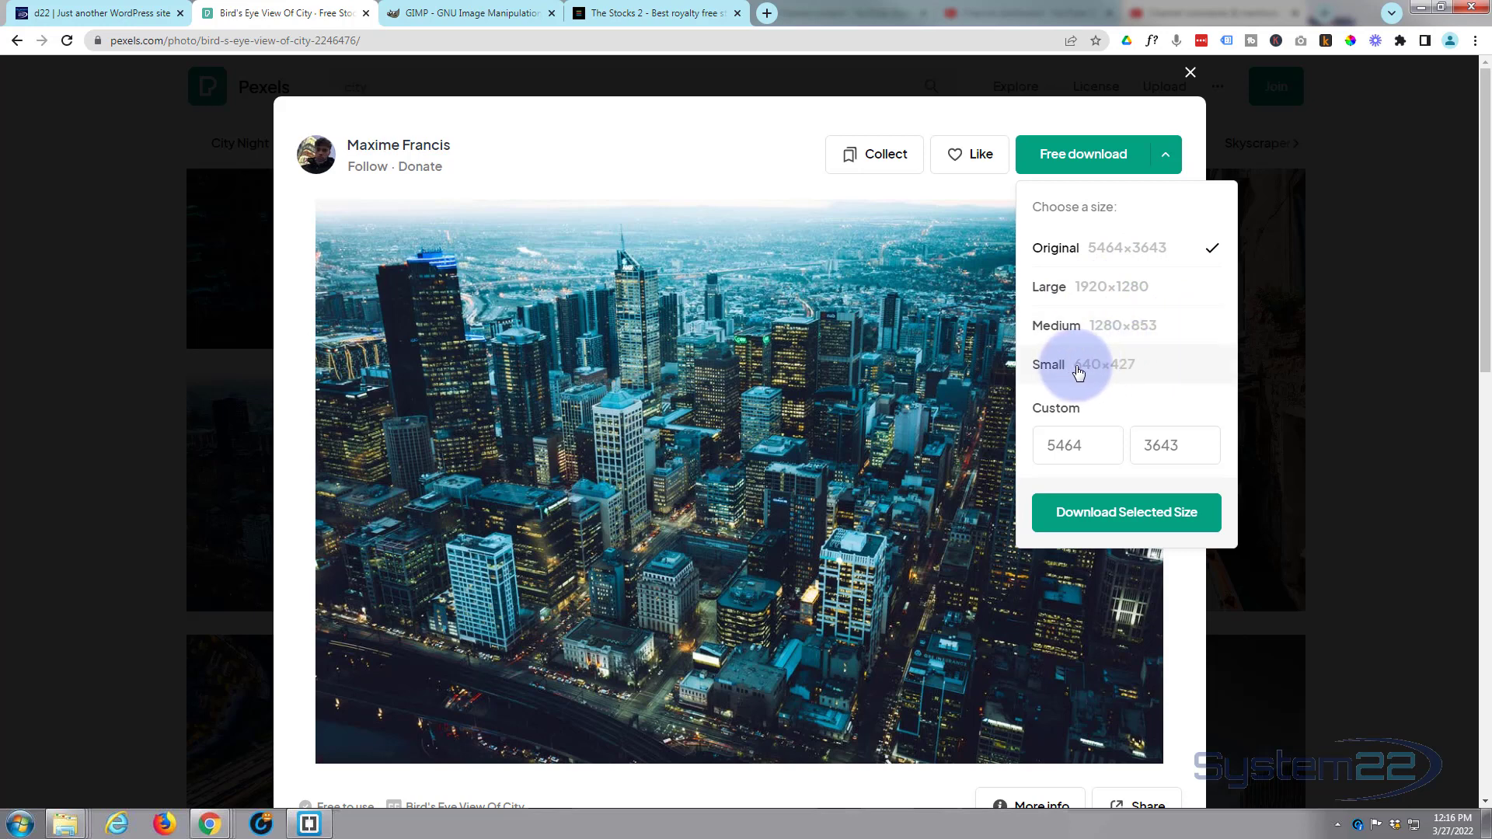
click(84, 13)
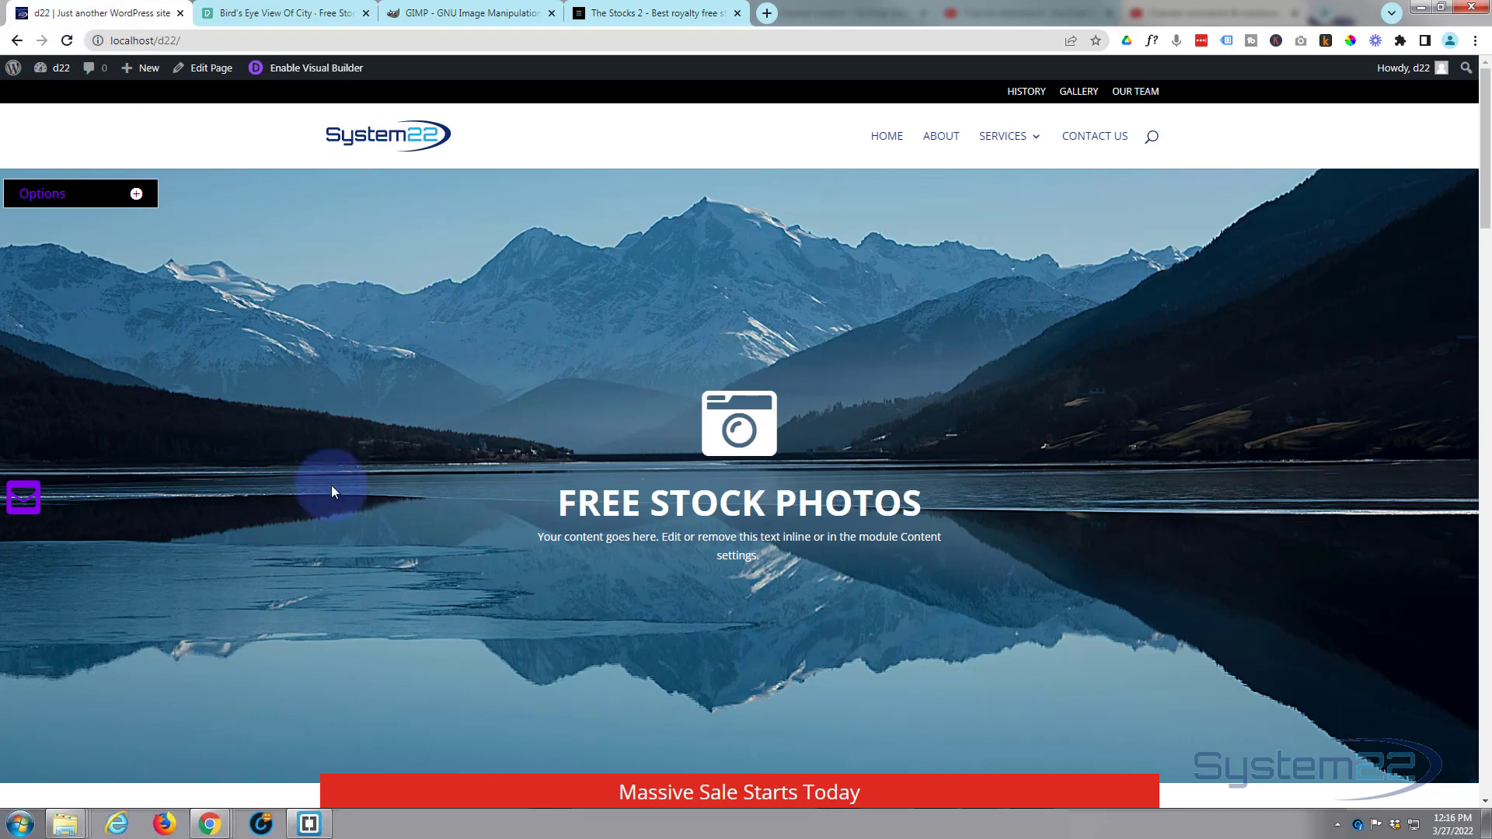
scroll(329, 474, down, 3)
scroll(328, 474, up, 3)
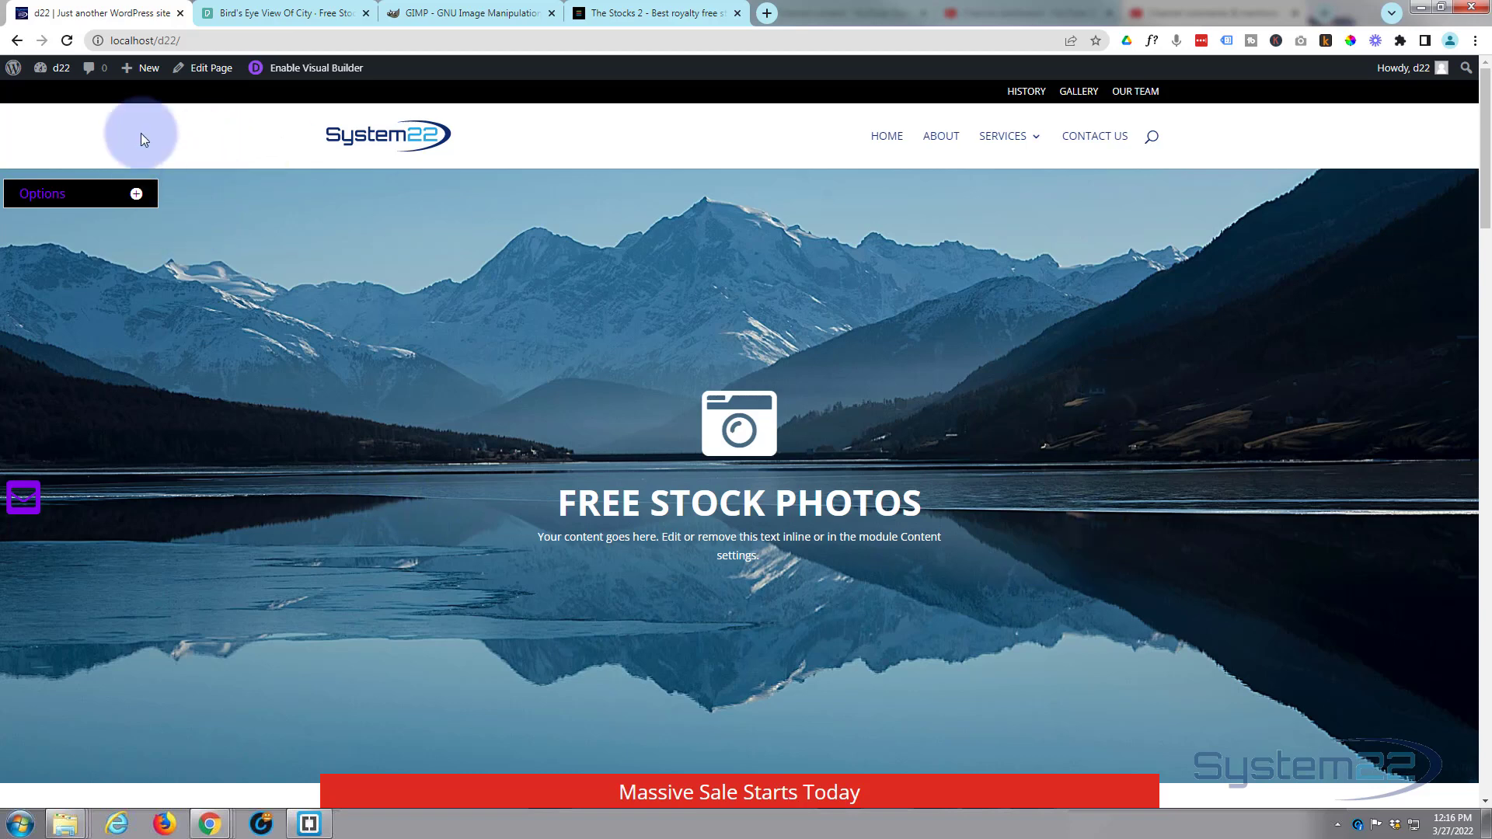
click(250, 13)
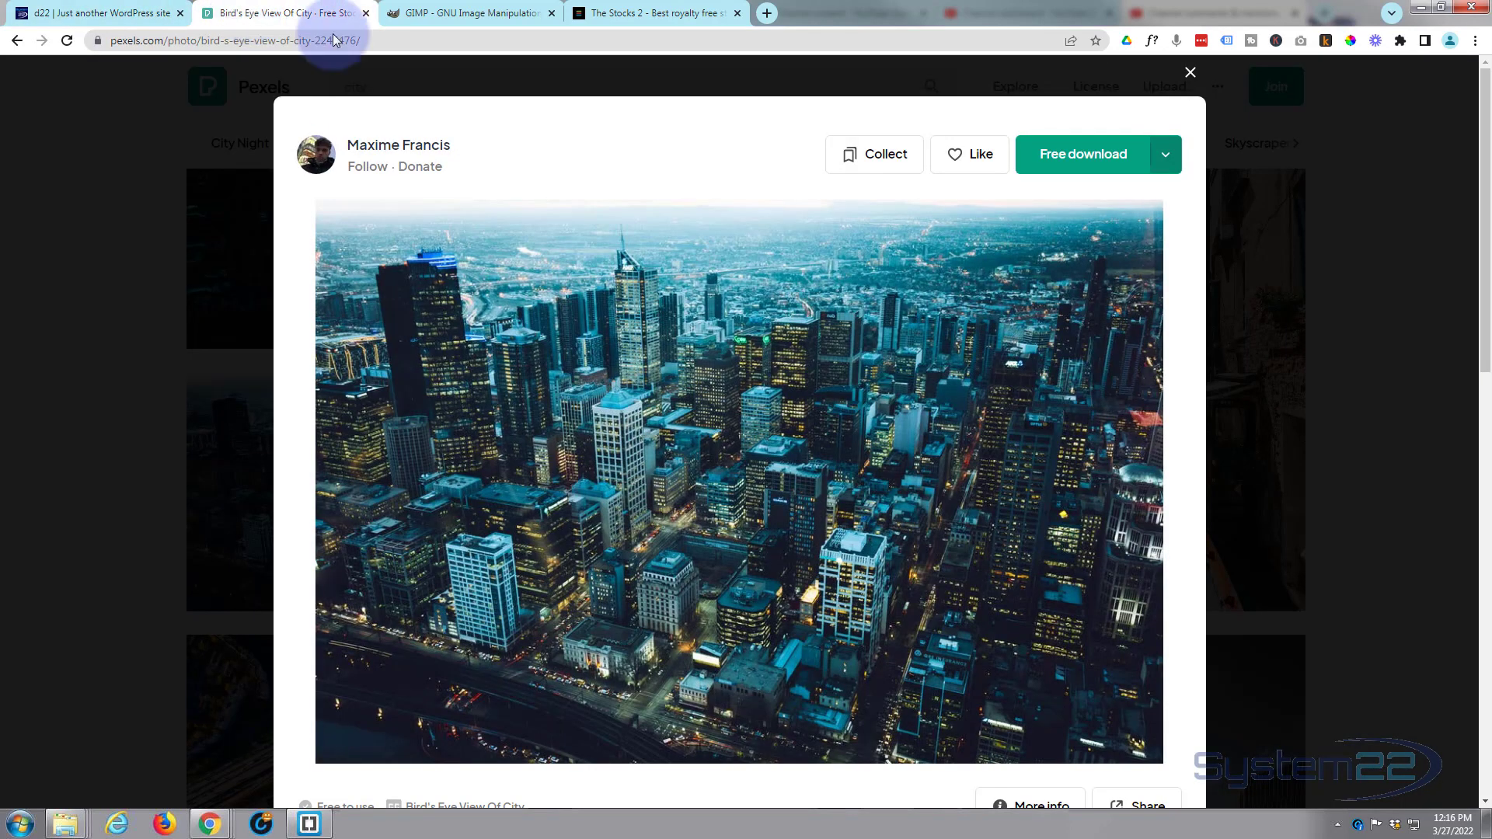
click(1169, 155)
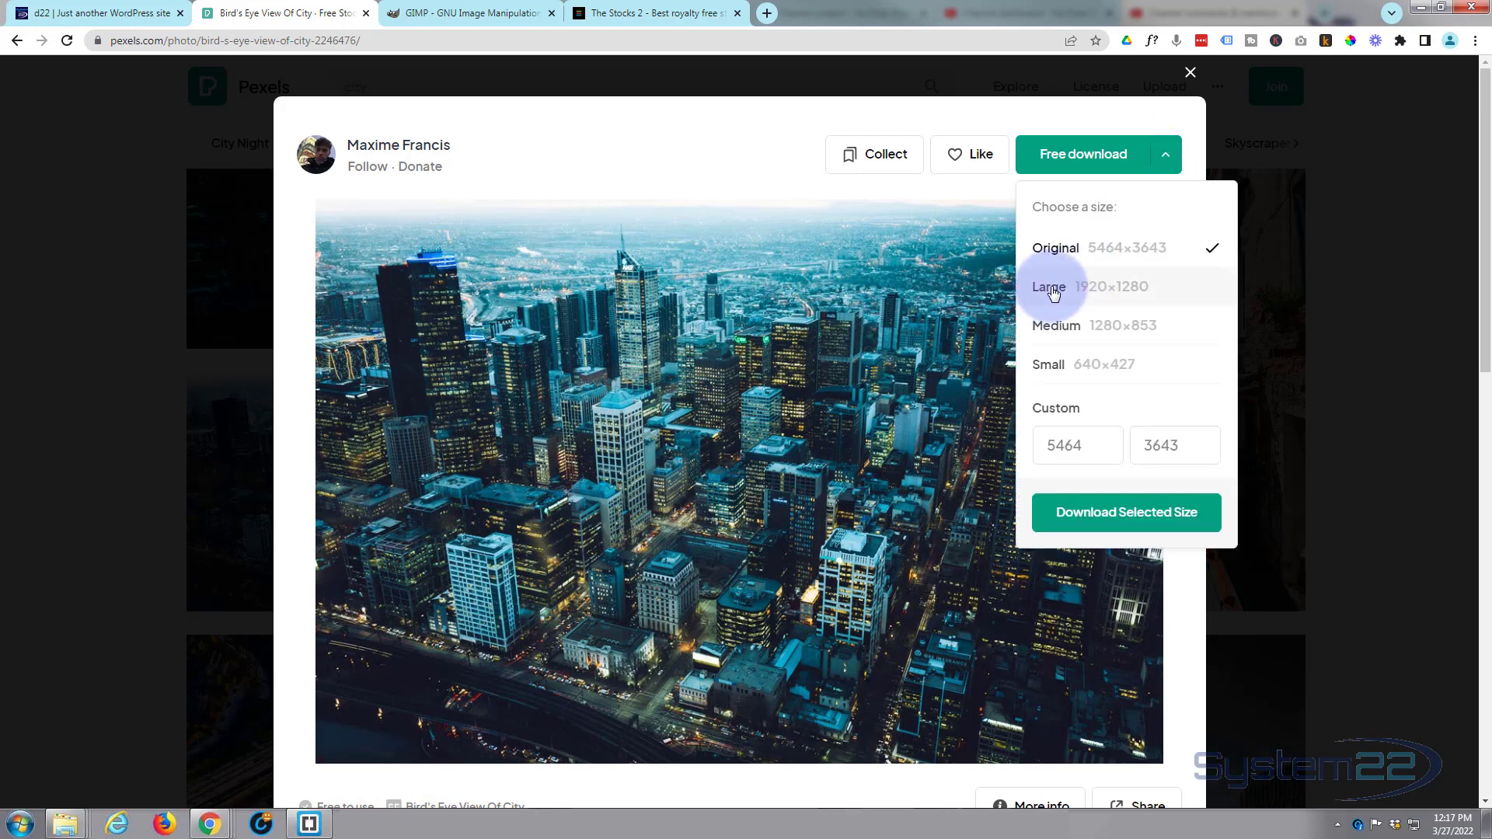
click(1133, 292)
click(1126, 511)
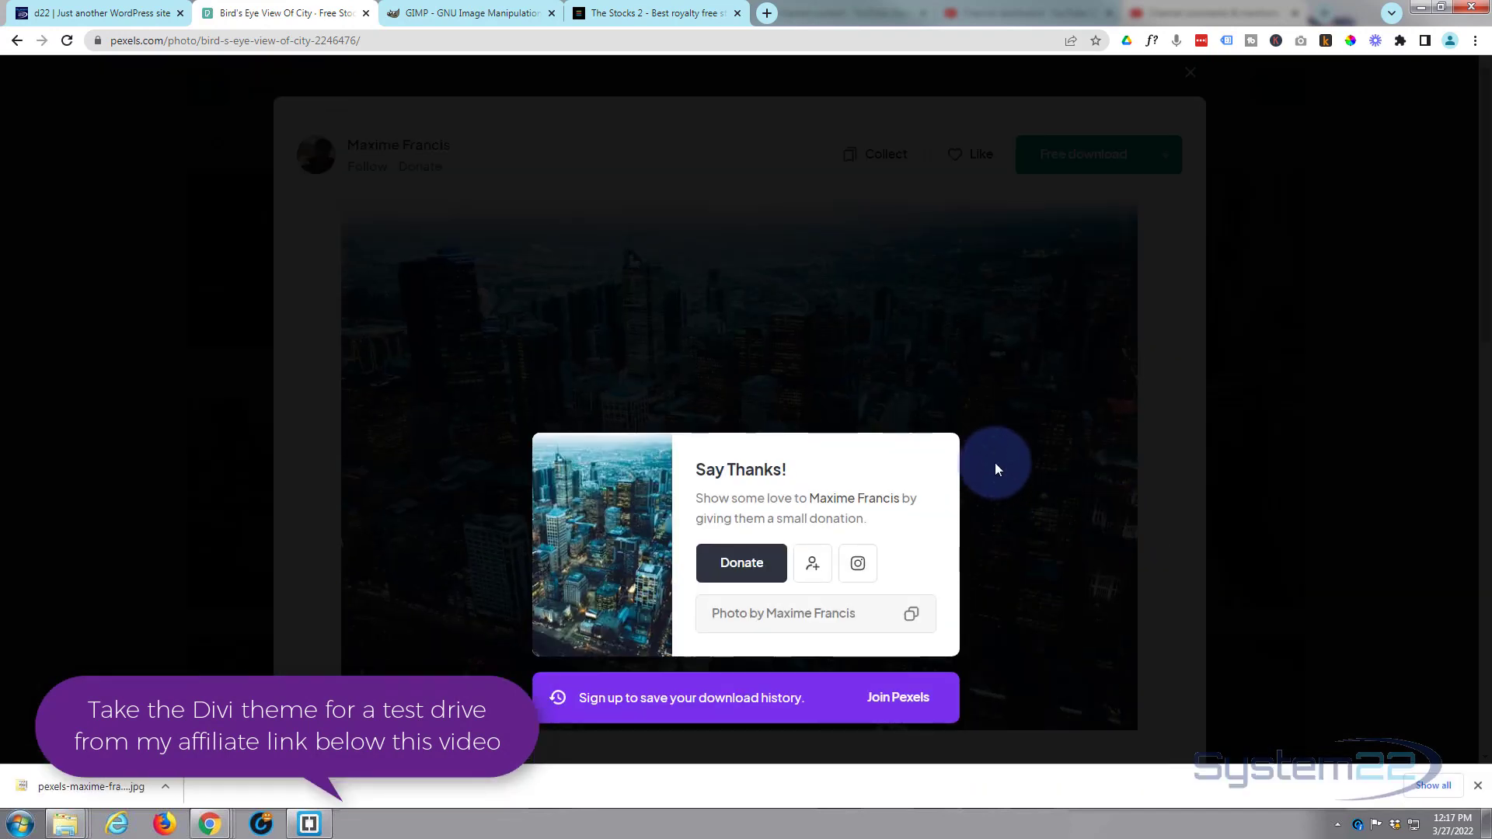
- Clear away the Downloads window and thank-you popup, review the Pexels license, then return to WordPress
drag(253, 420, 202, 394)
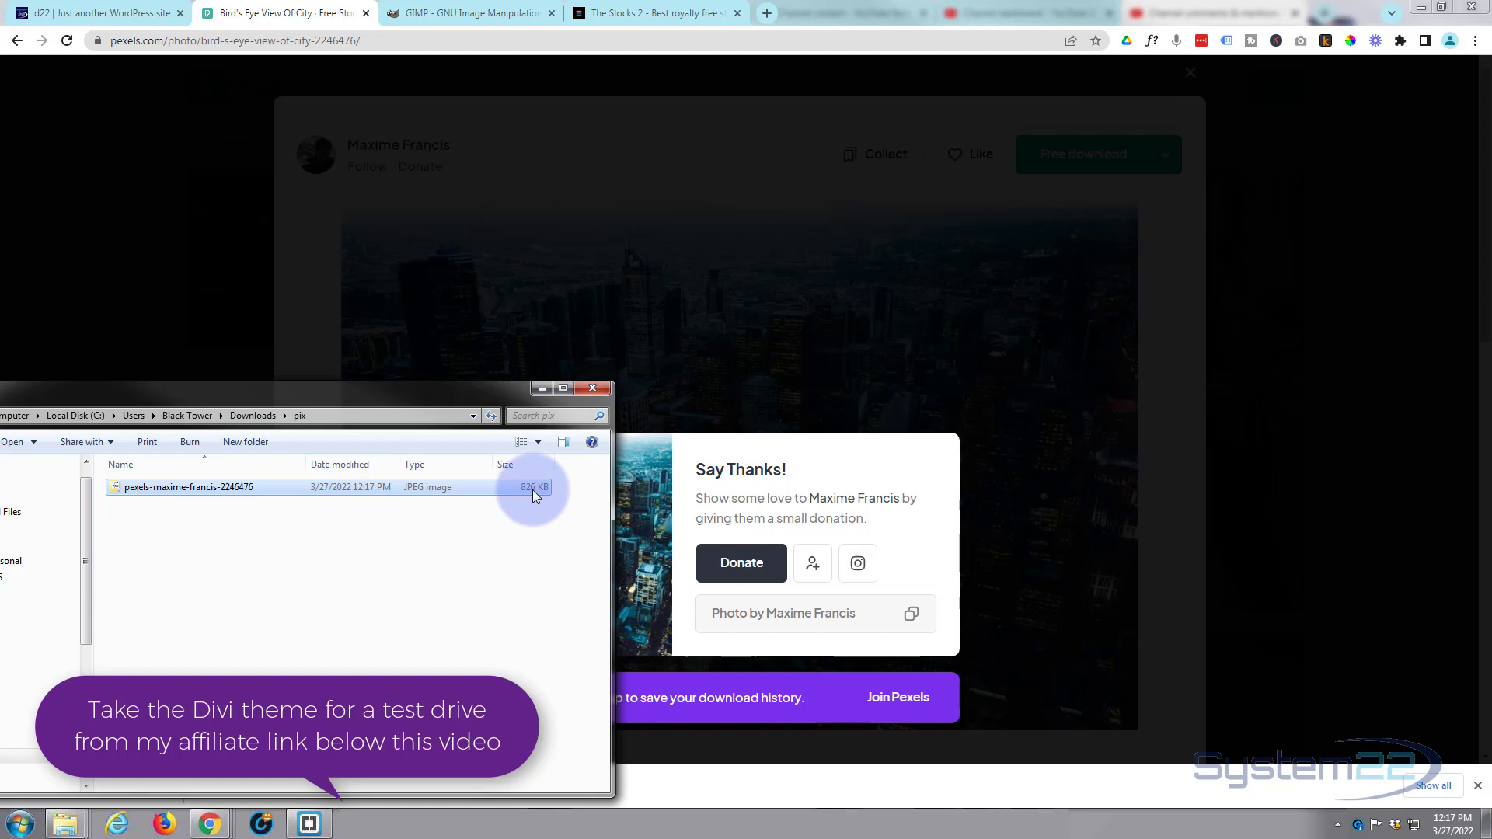
click(542, 388)
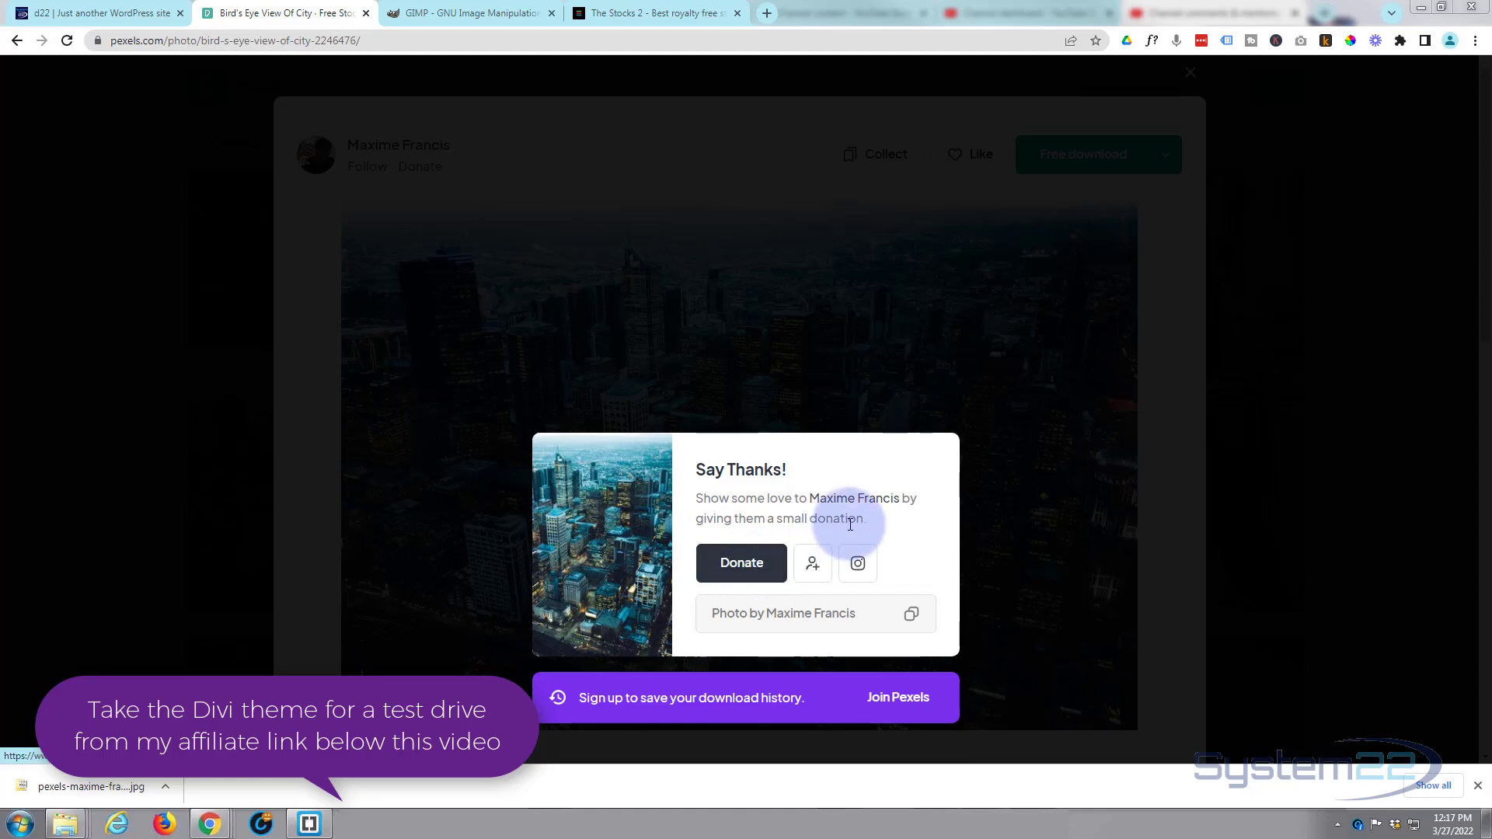
click(803, 336)
scroll(816, 339, down, 3)
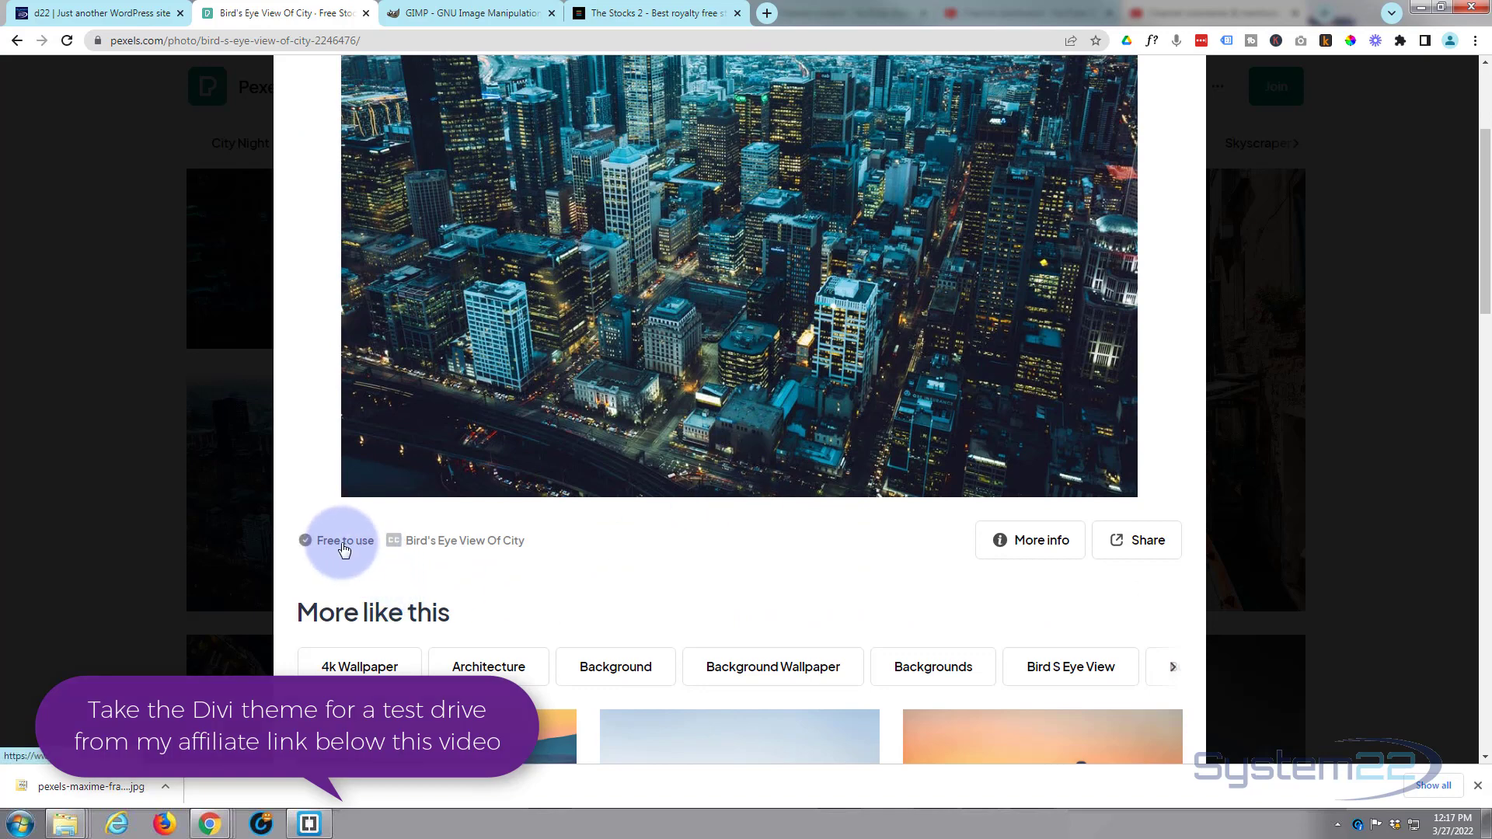
click(344, 548)
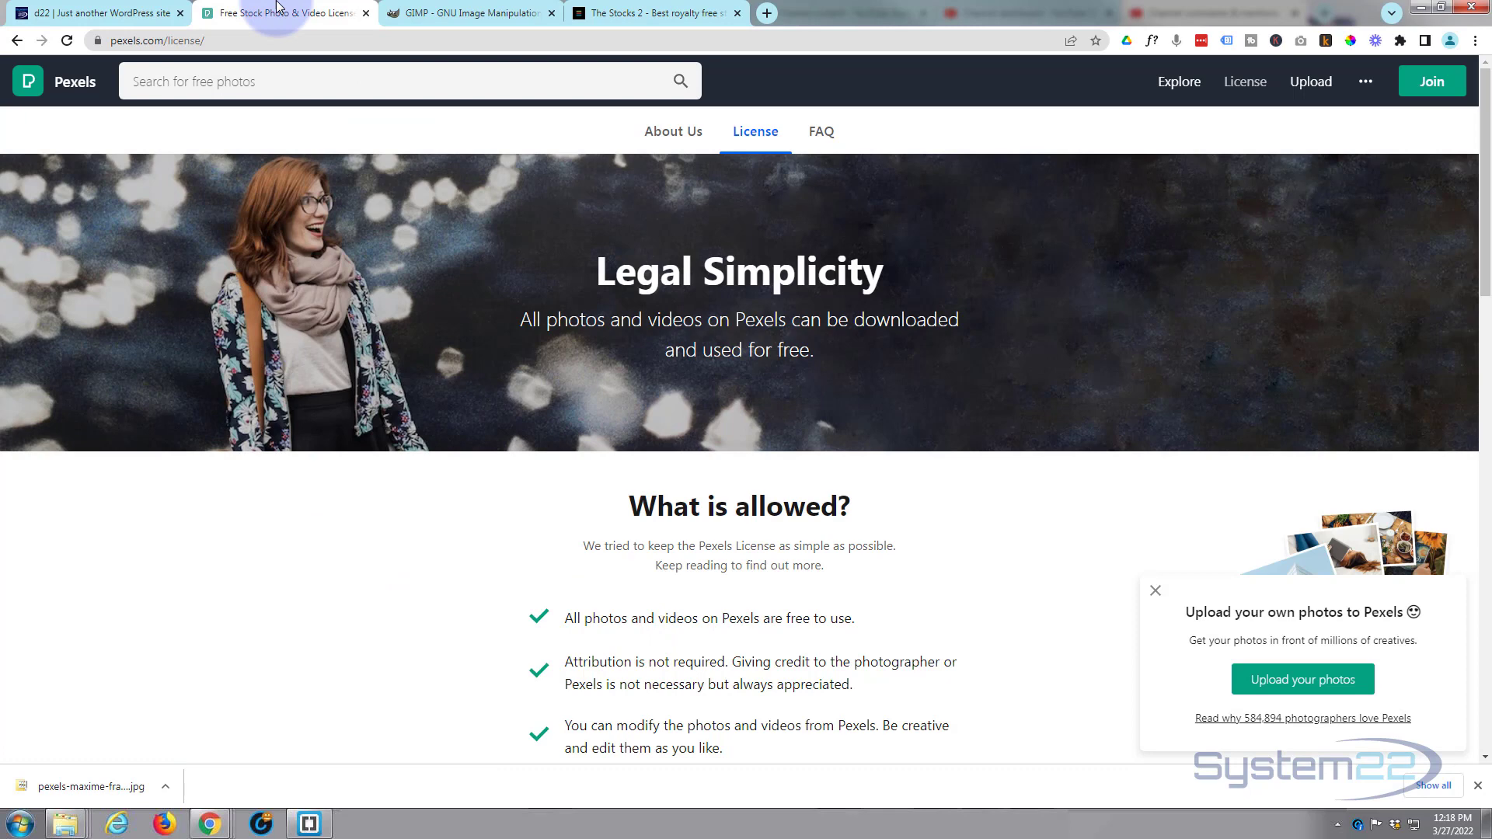
click(84, 17)
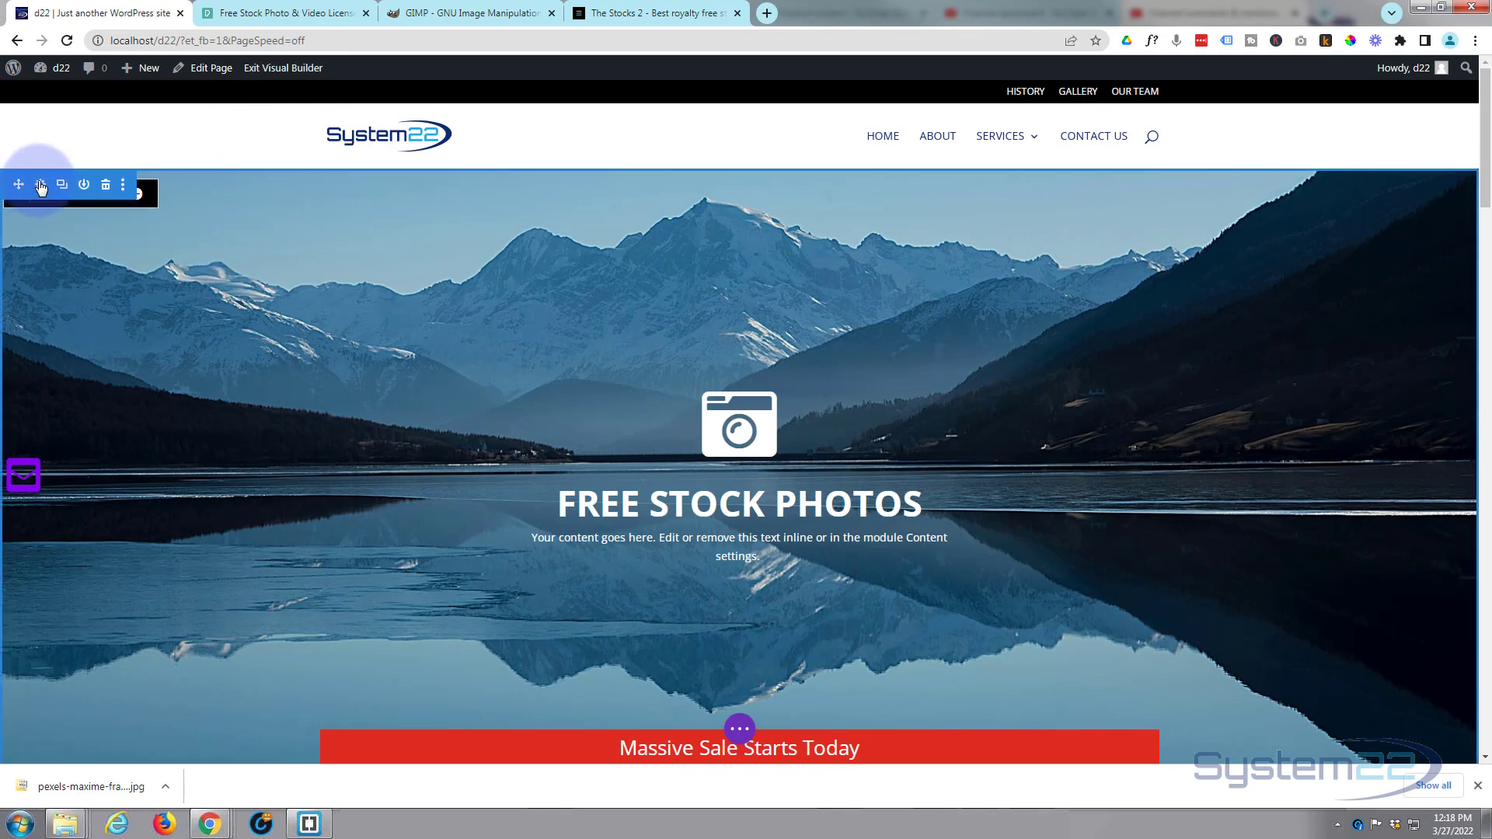
- Upload the aerial city JPG to the Media Library and set it as the hero background image
click(41, 186)
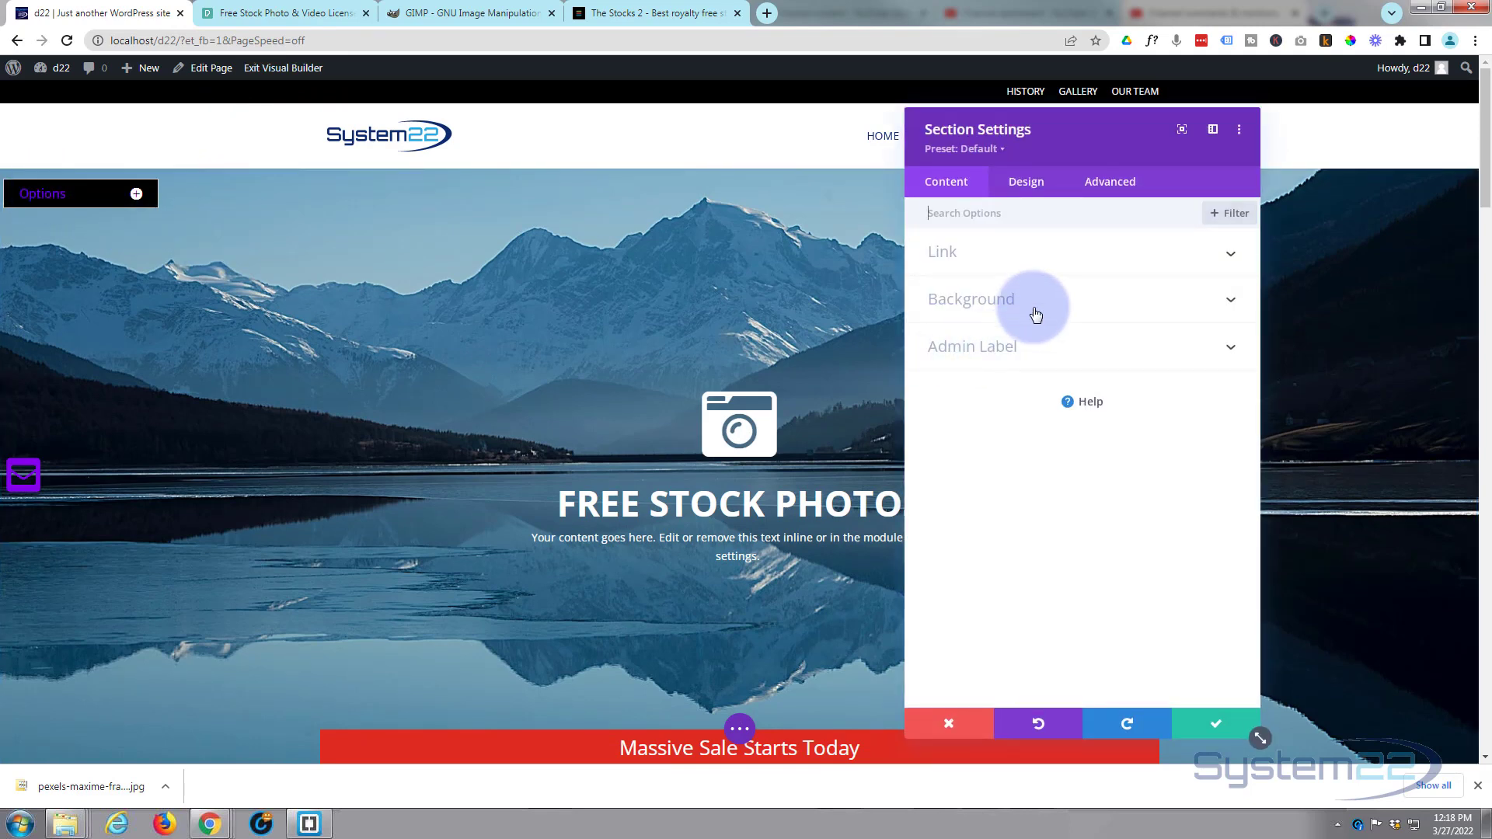
click(1035, 311)
click(1054, 318)
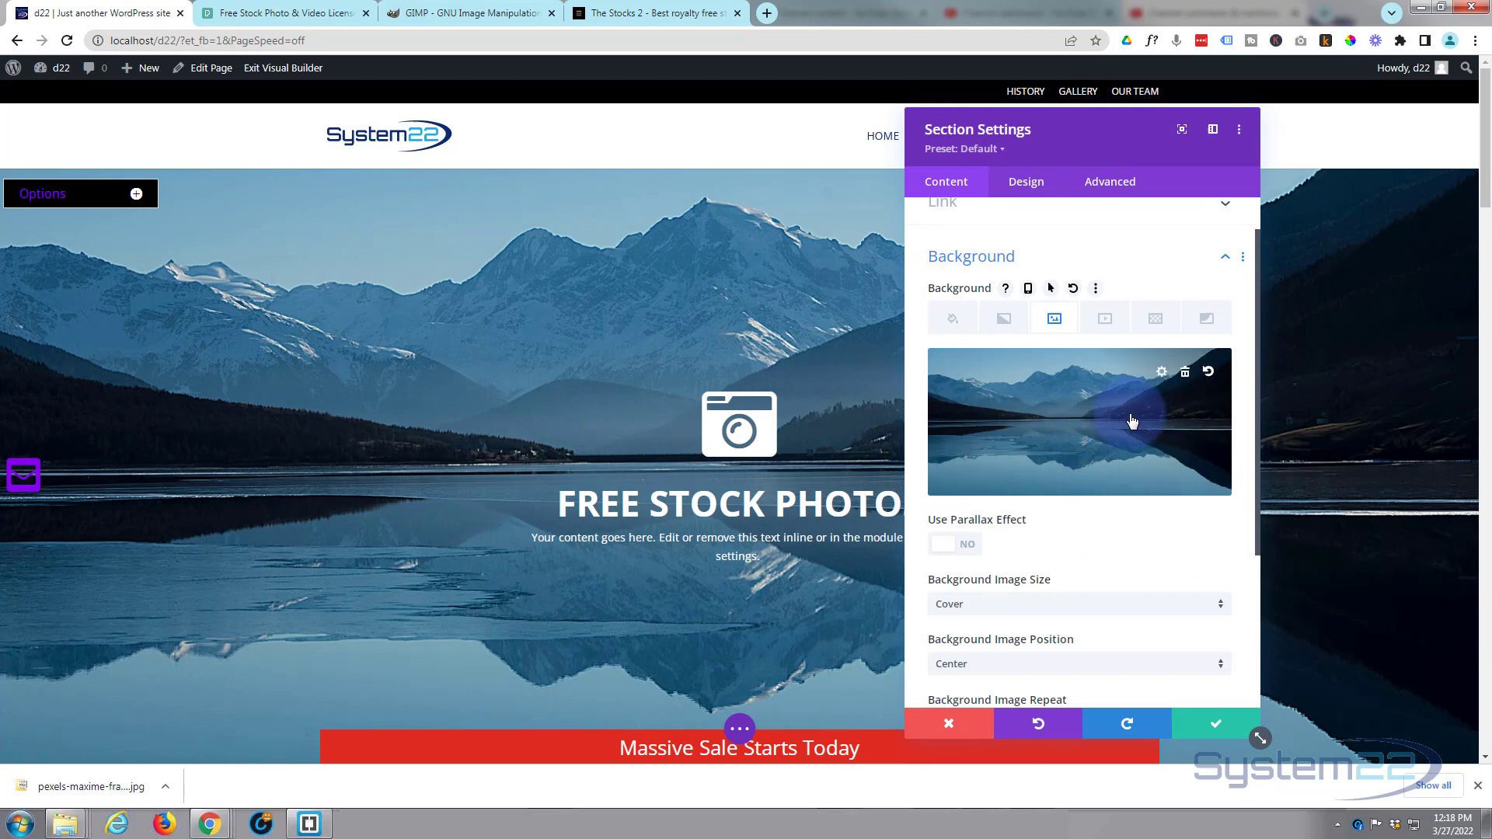
click(1131, 420)
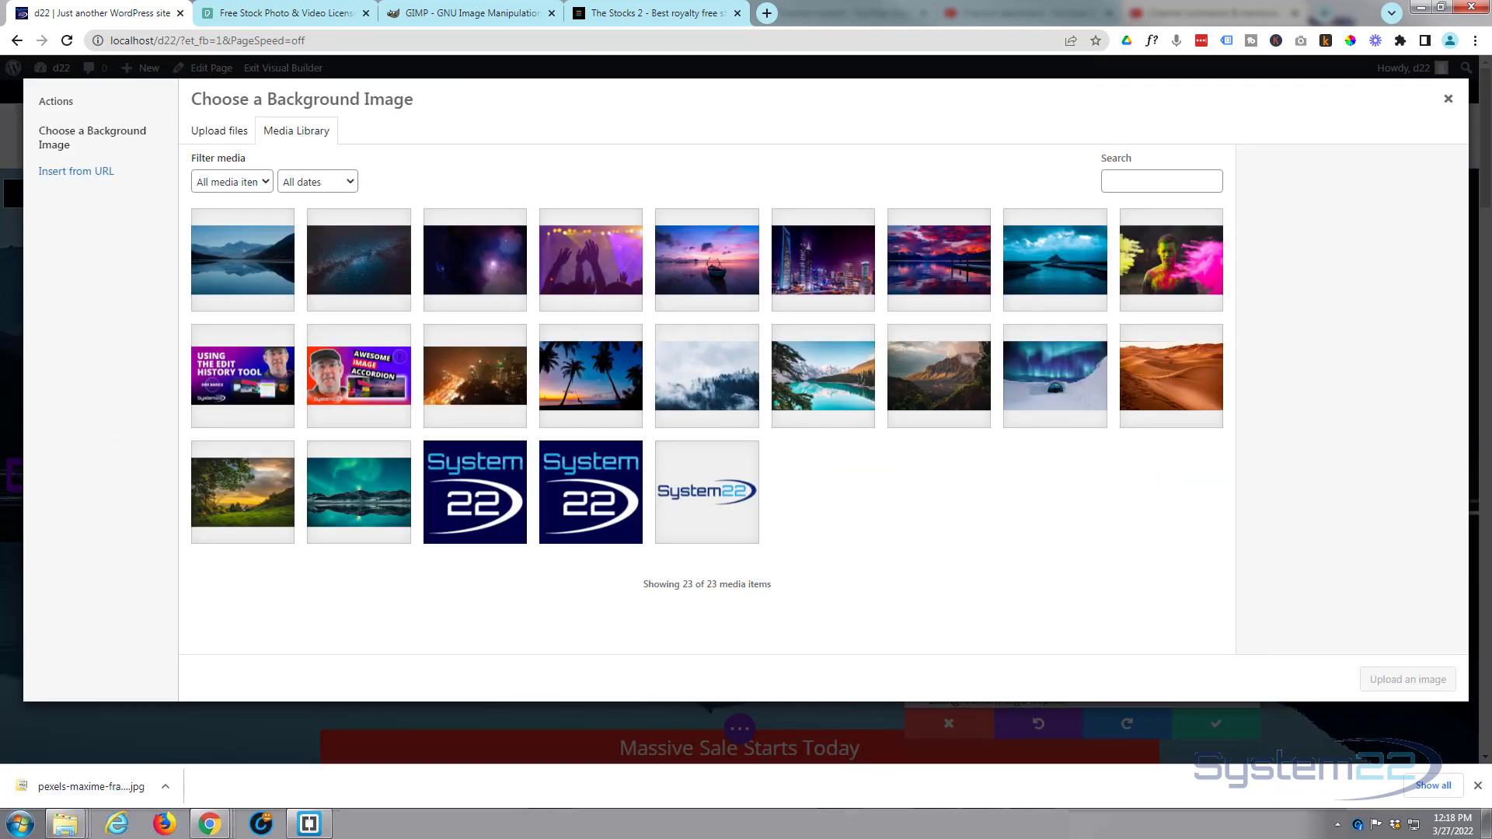
drag(78, 786, 245, 302)
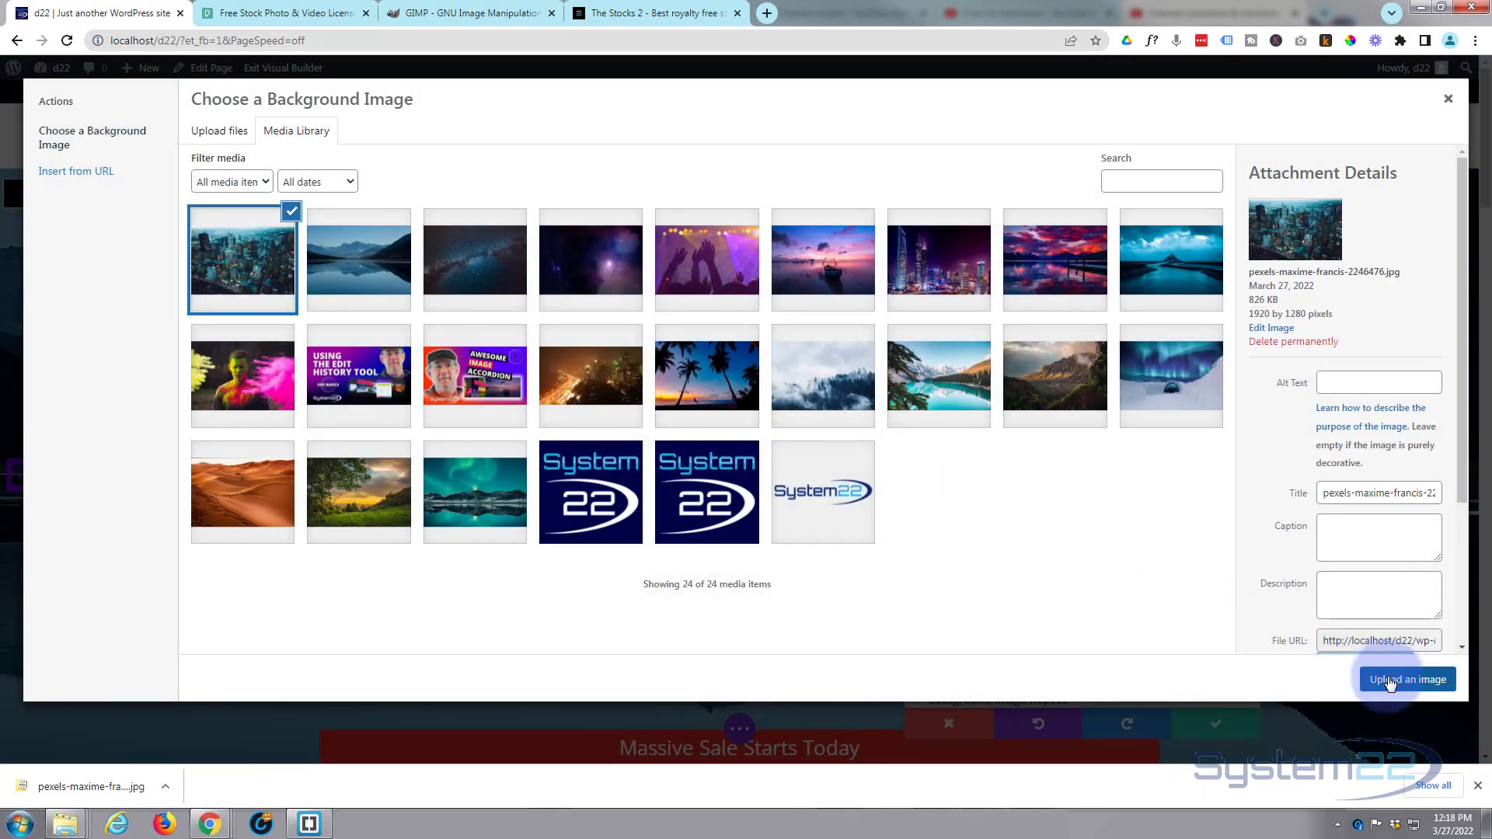
click(1389, 682)
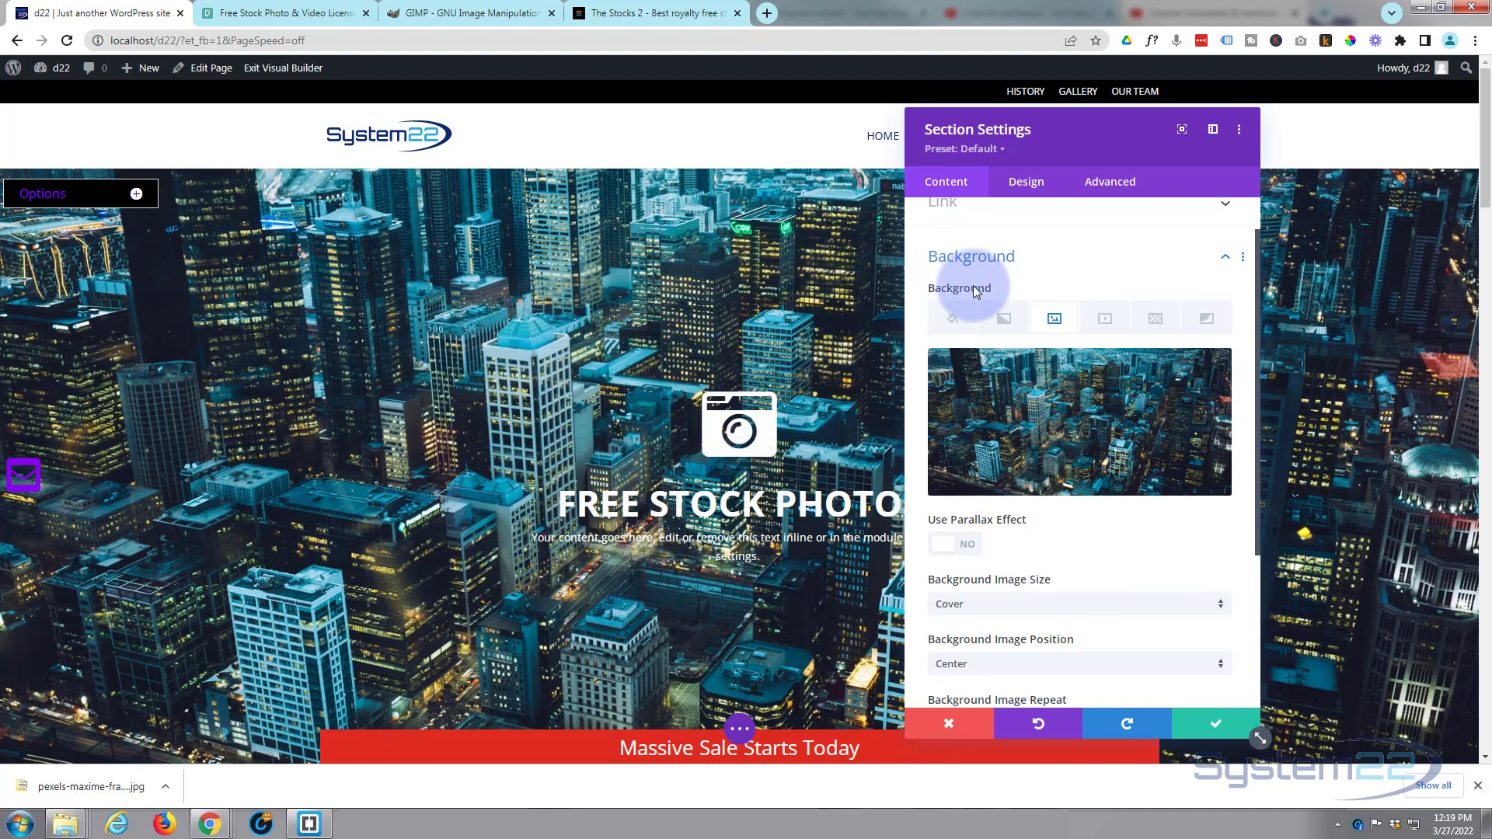
- Give the hero section a blue background colour and blend the image with Multiply
click(951, 320)
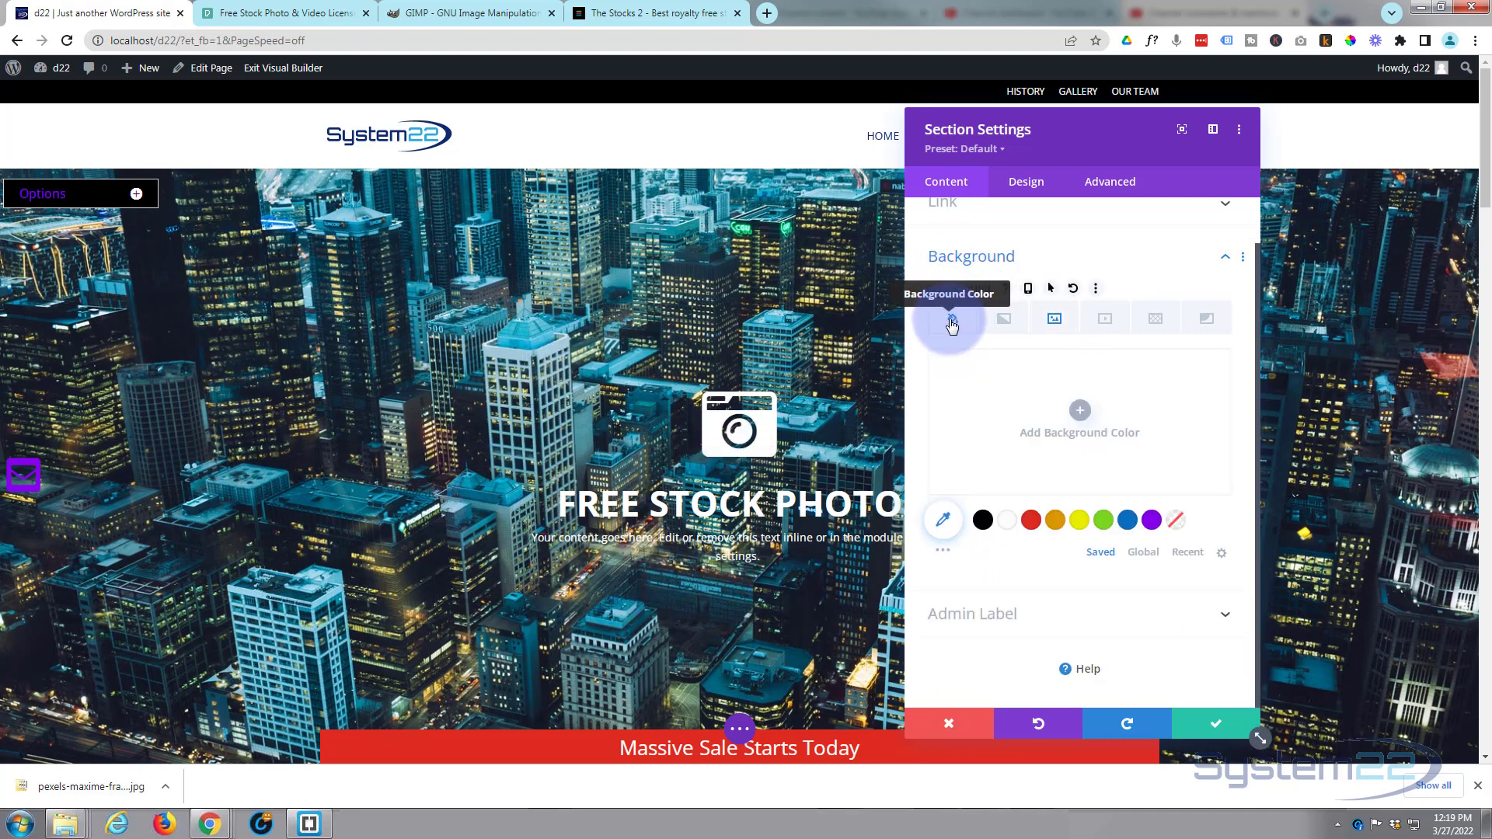
click(1128, 525)
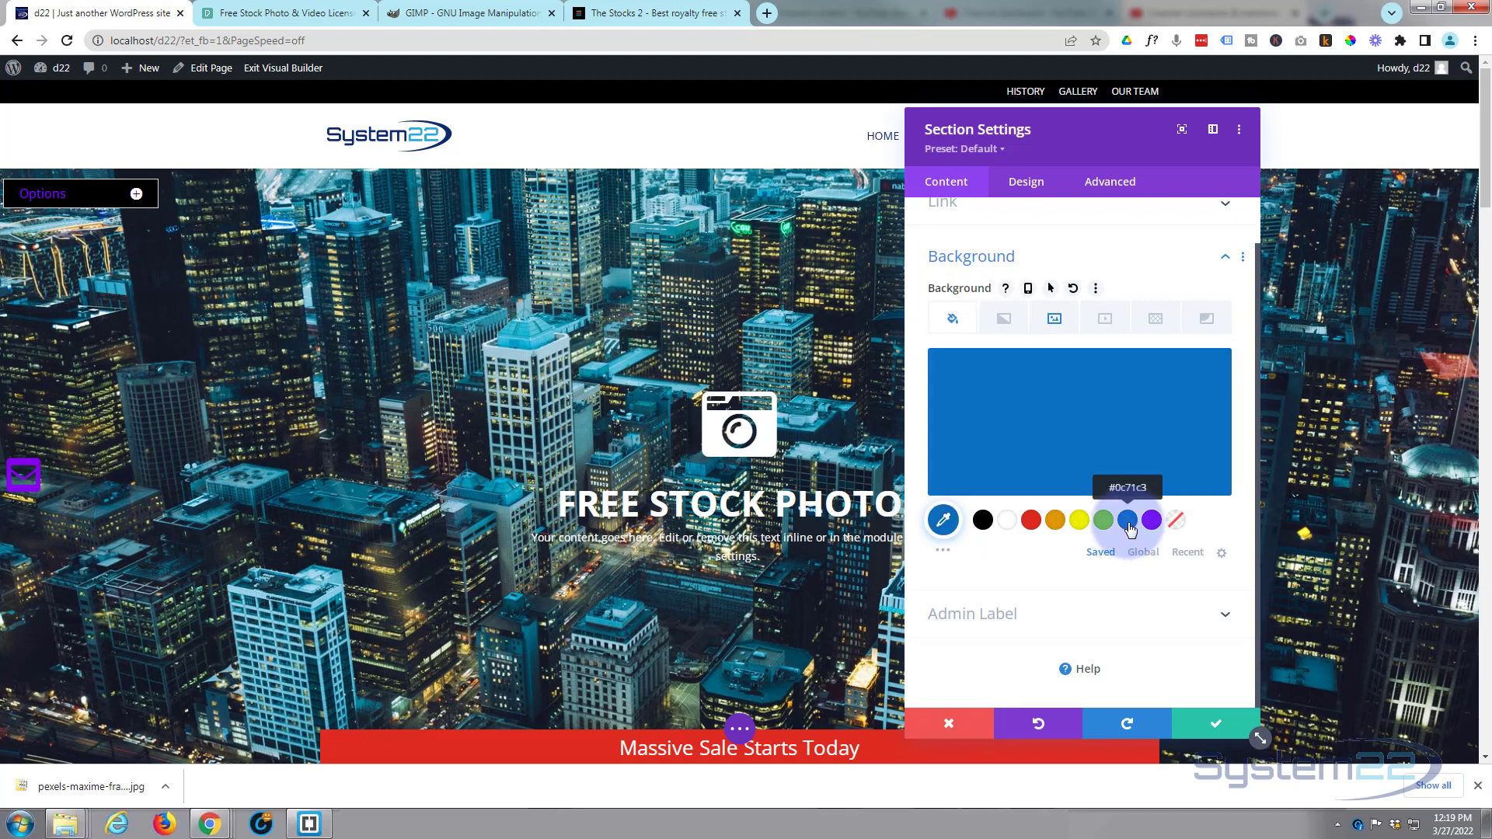
click(1055, 320)
scroll(1082, 474, down, 3)
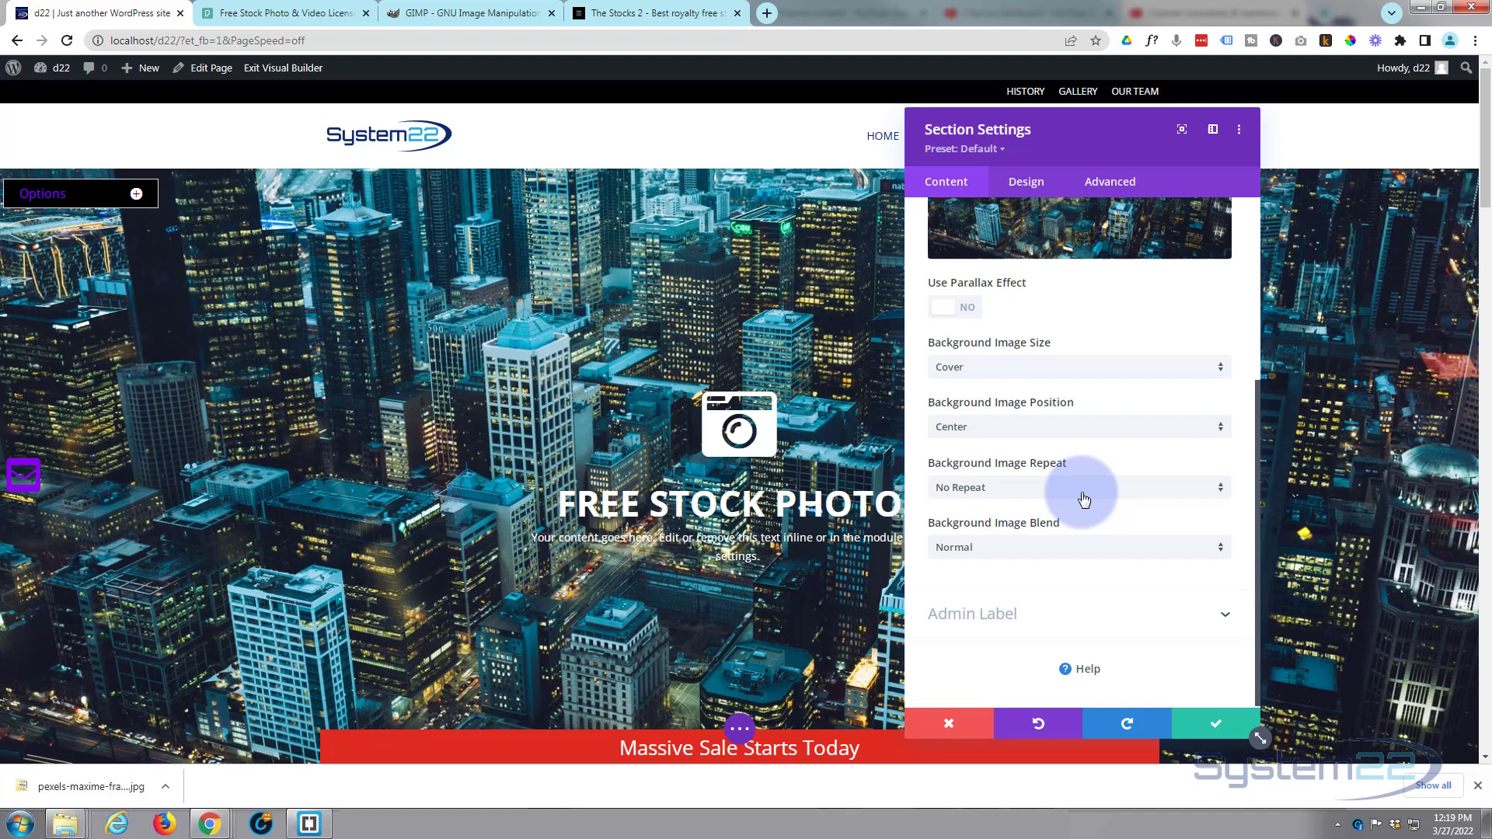
click(1091, 548)
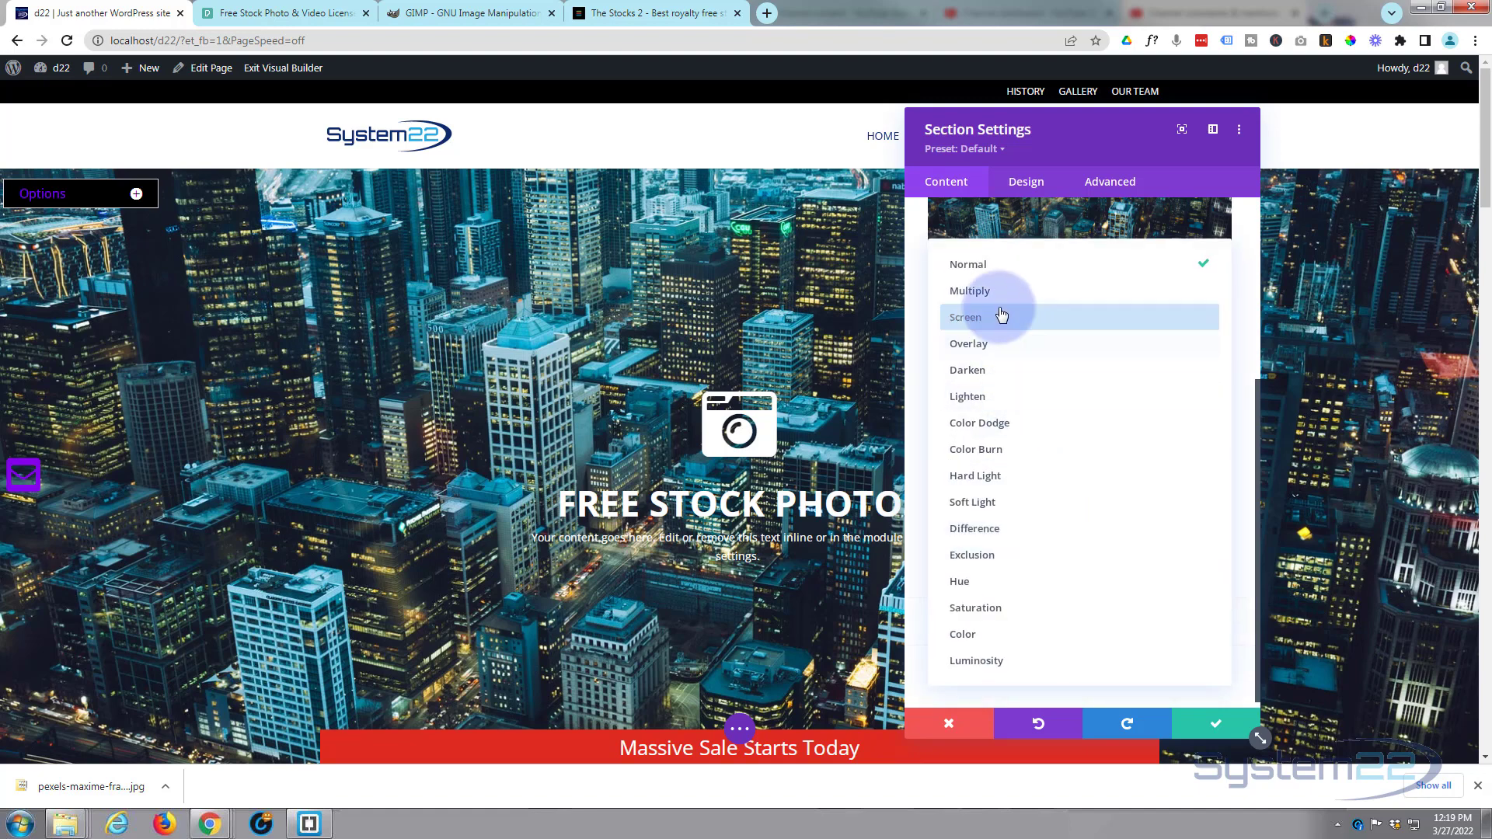
click(995, 299)
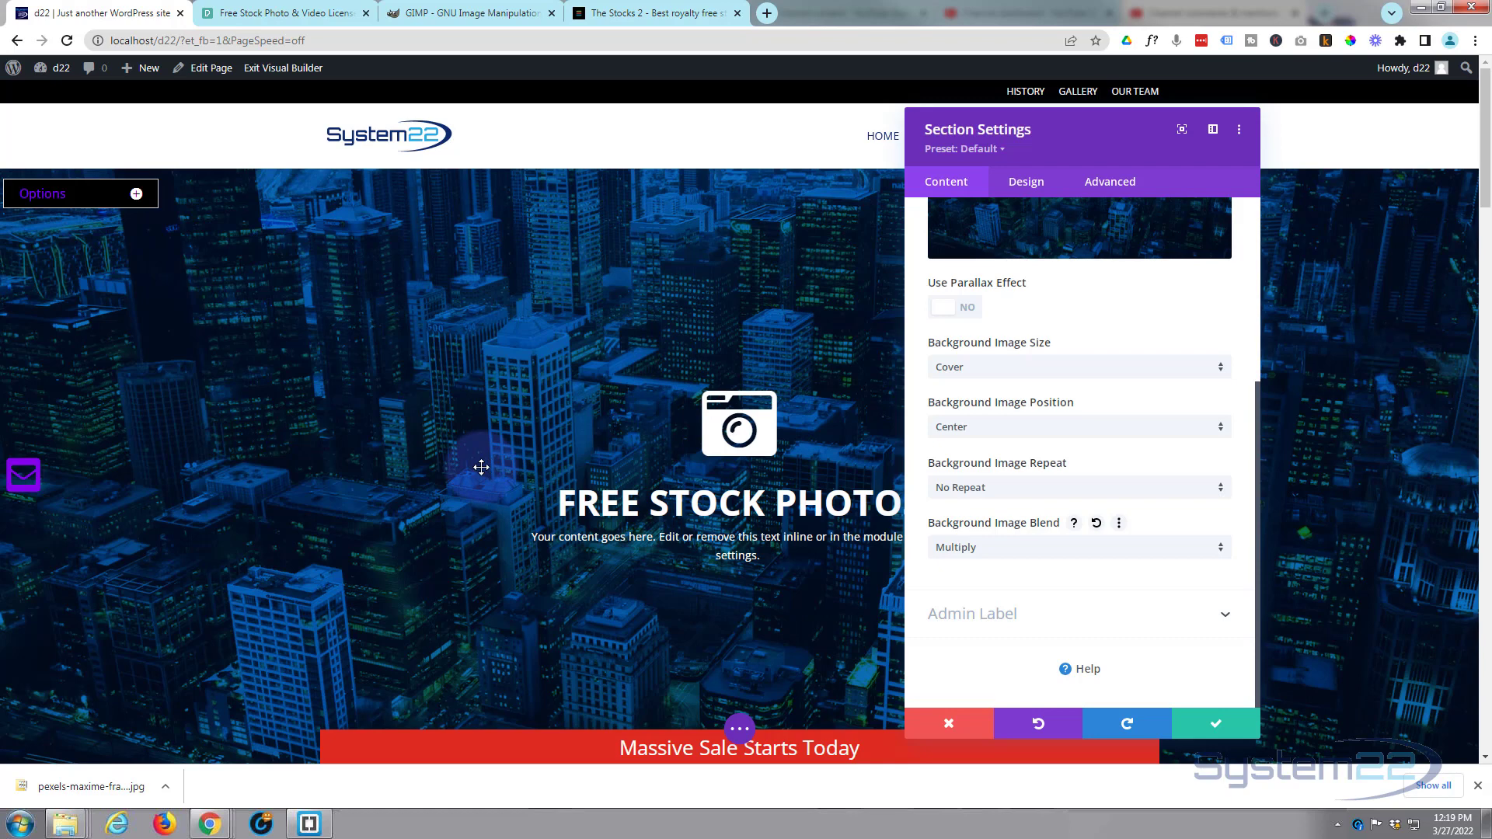
- Make the blue overlay translucent, rgba(12,113,195,0.46), and save the section settings
scroll(1140, 315, up, 2)
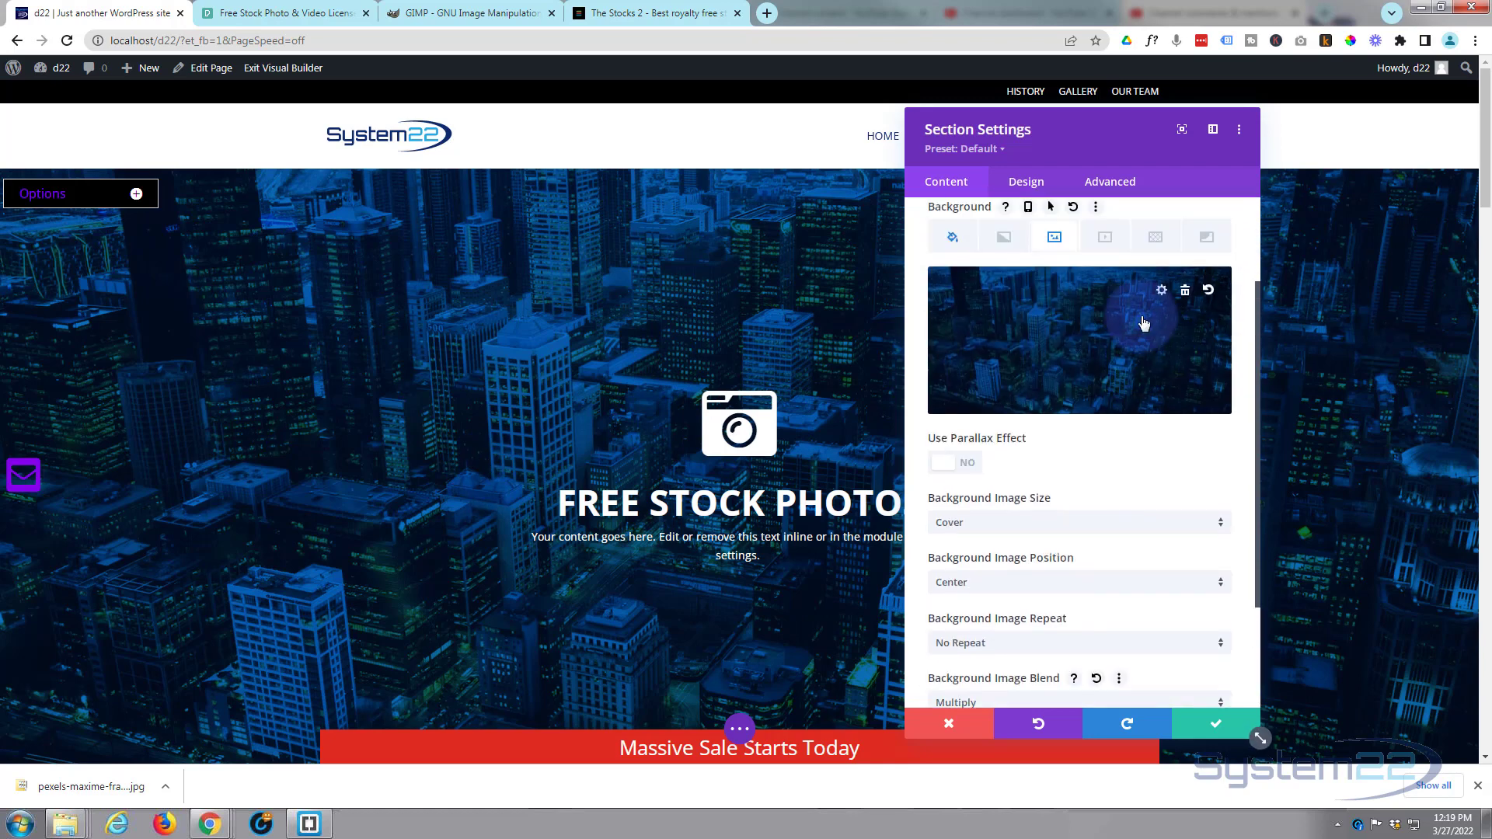
click(960, 240)
click(1093, 456)
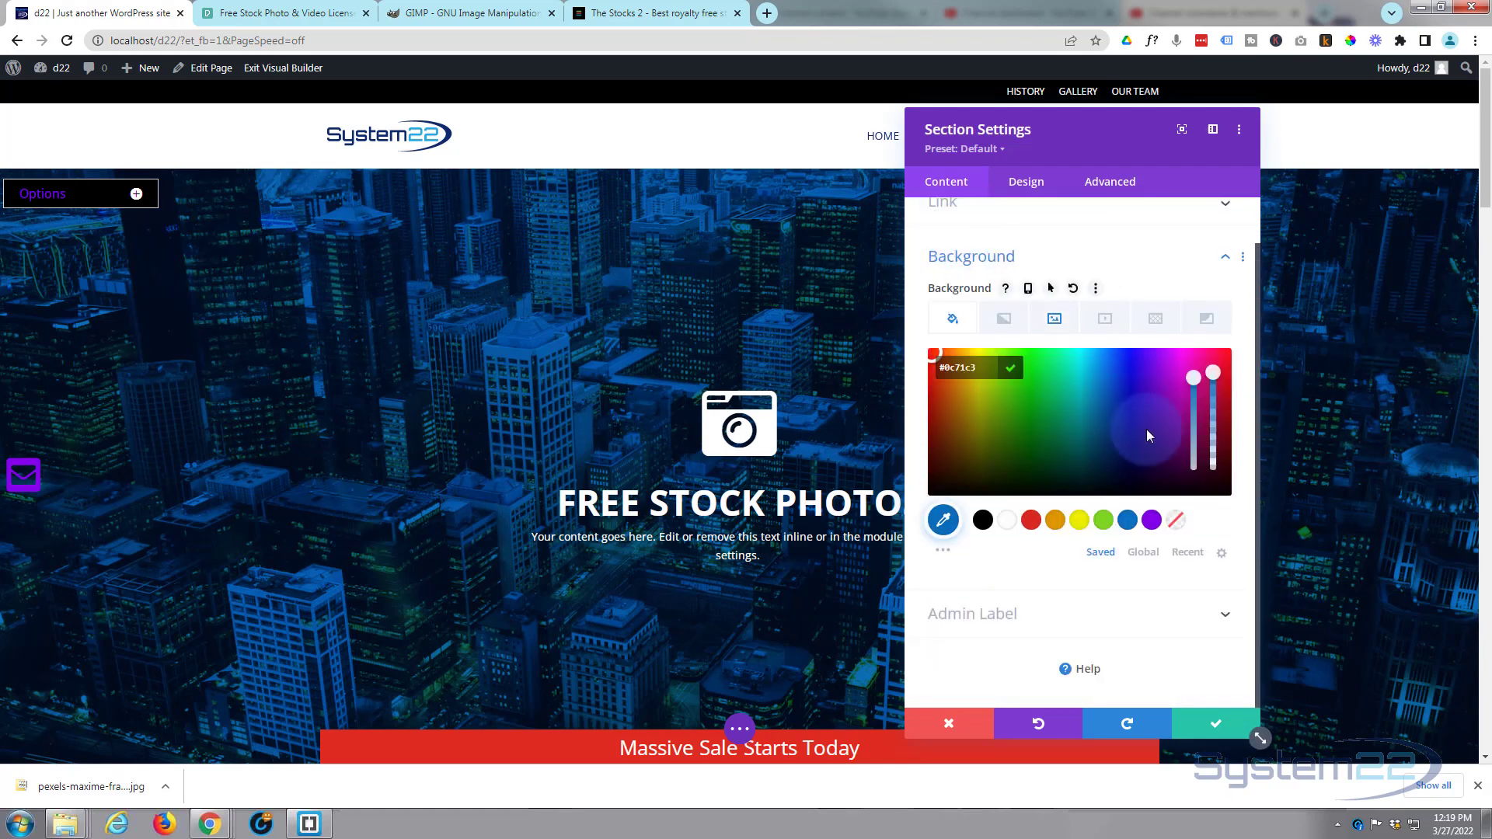
mouse_move(1219, 394)
mouse_down()
mouse_move(1219, 432)
mouse_move(1222, 413)
mouse_up()
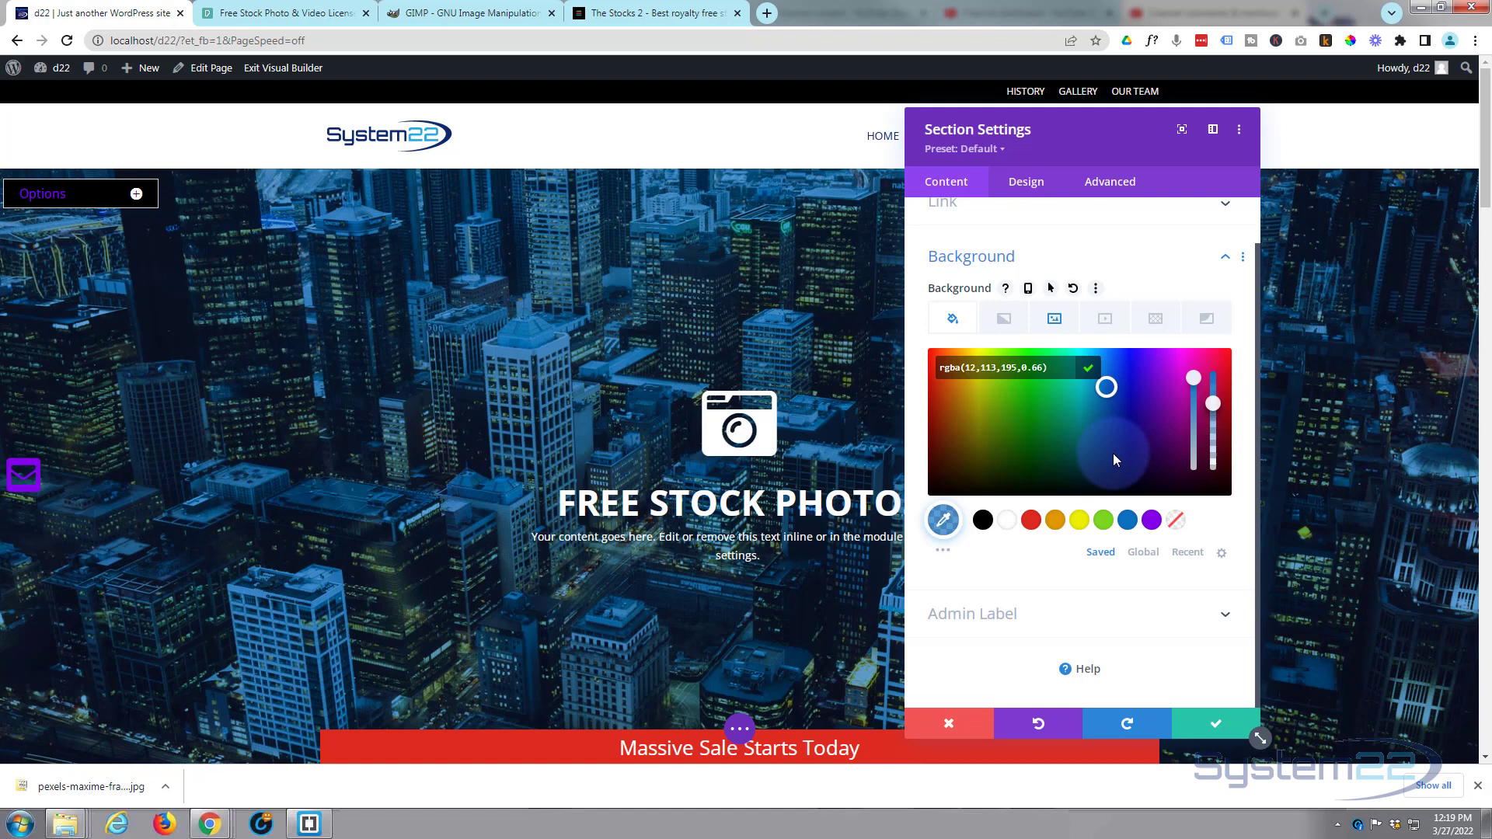
click(1205, 719)
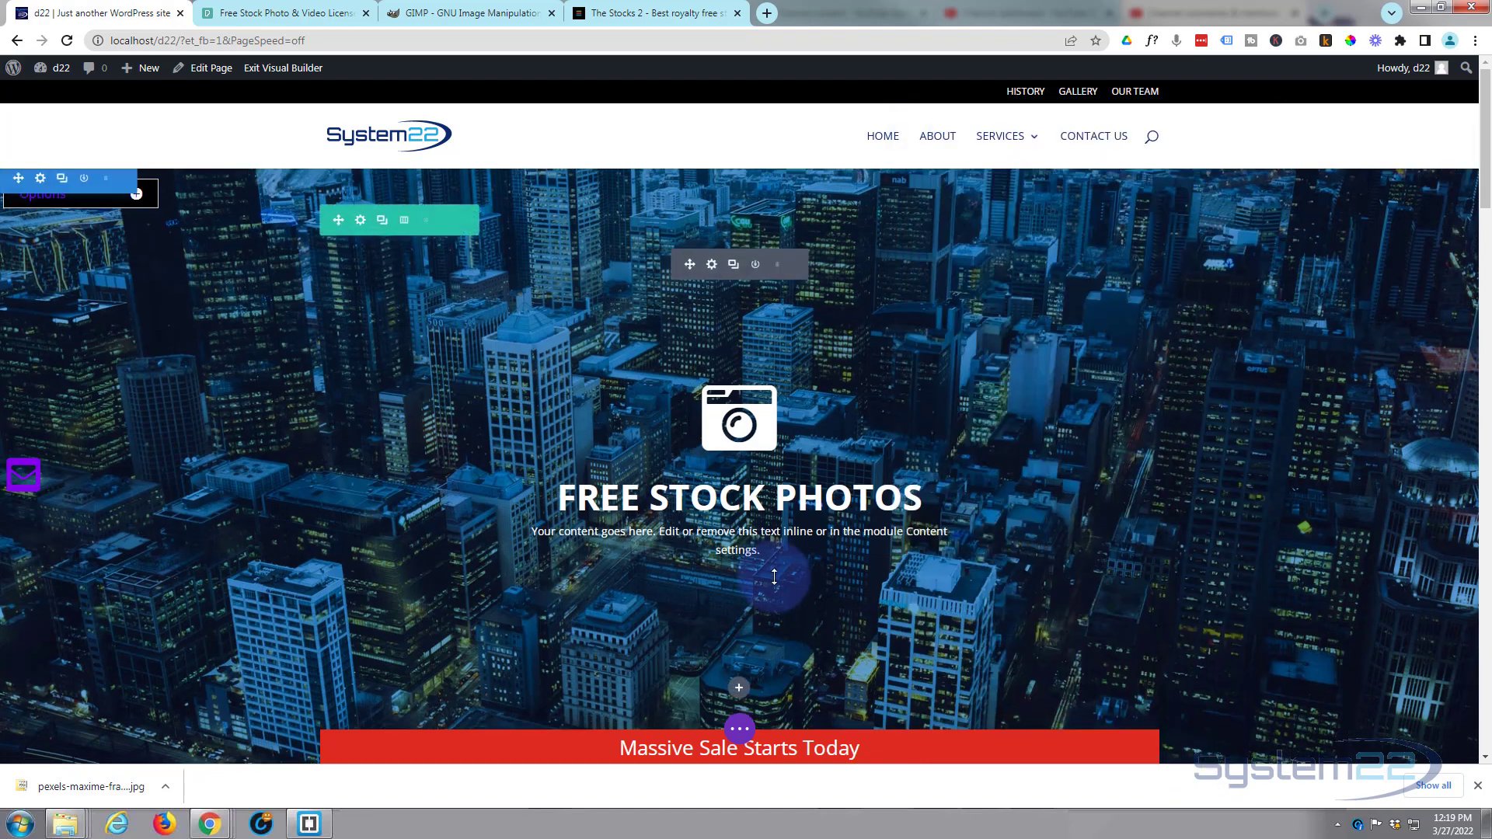
scroll(773, 576, down, 7)
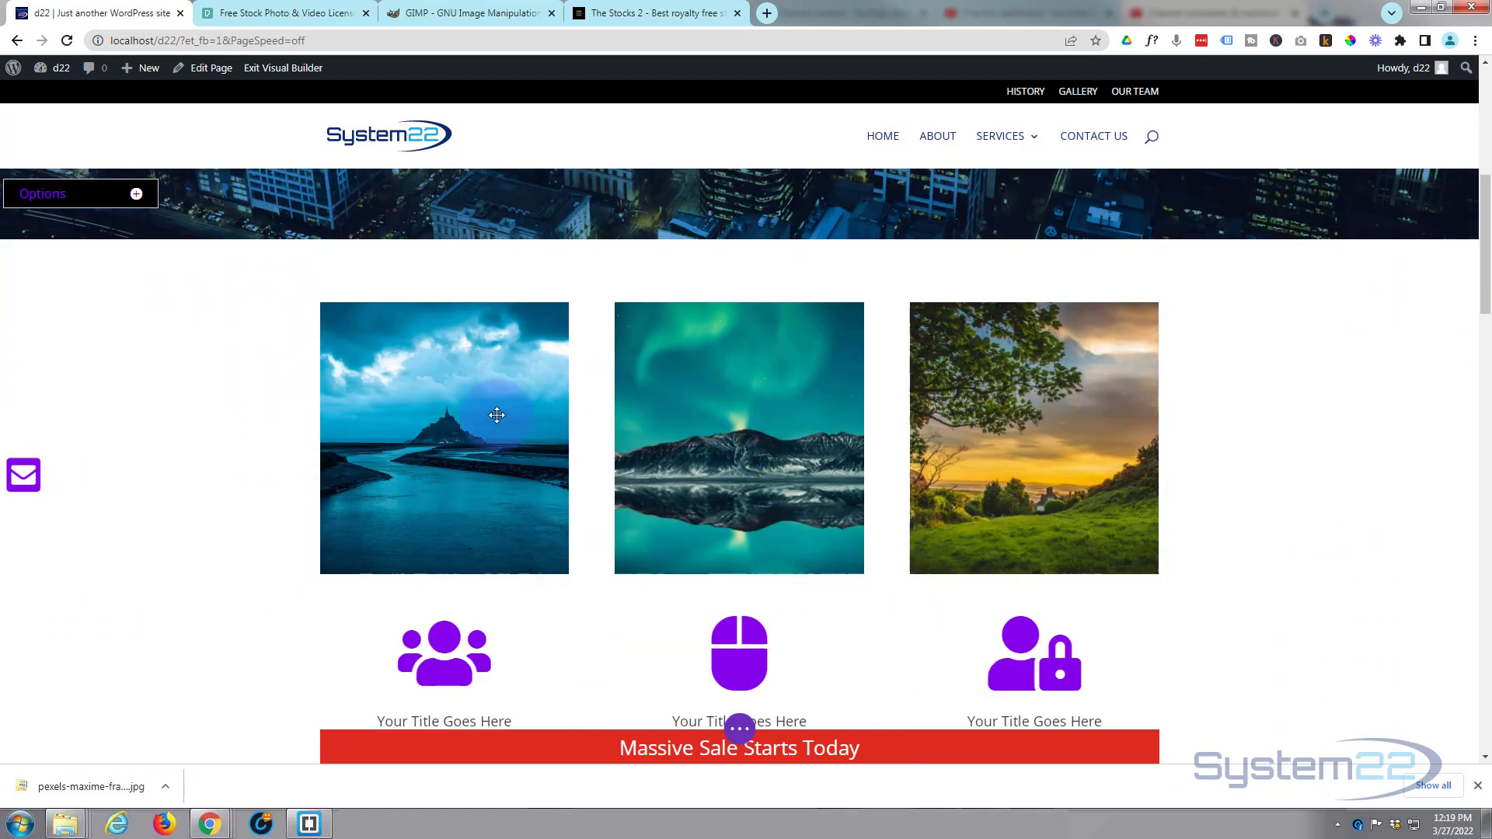
mouse_move(432, 468)
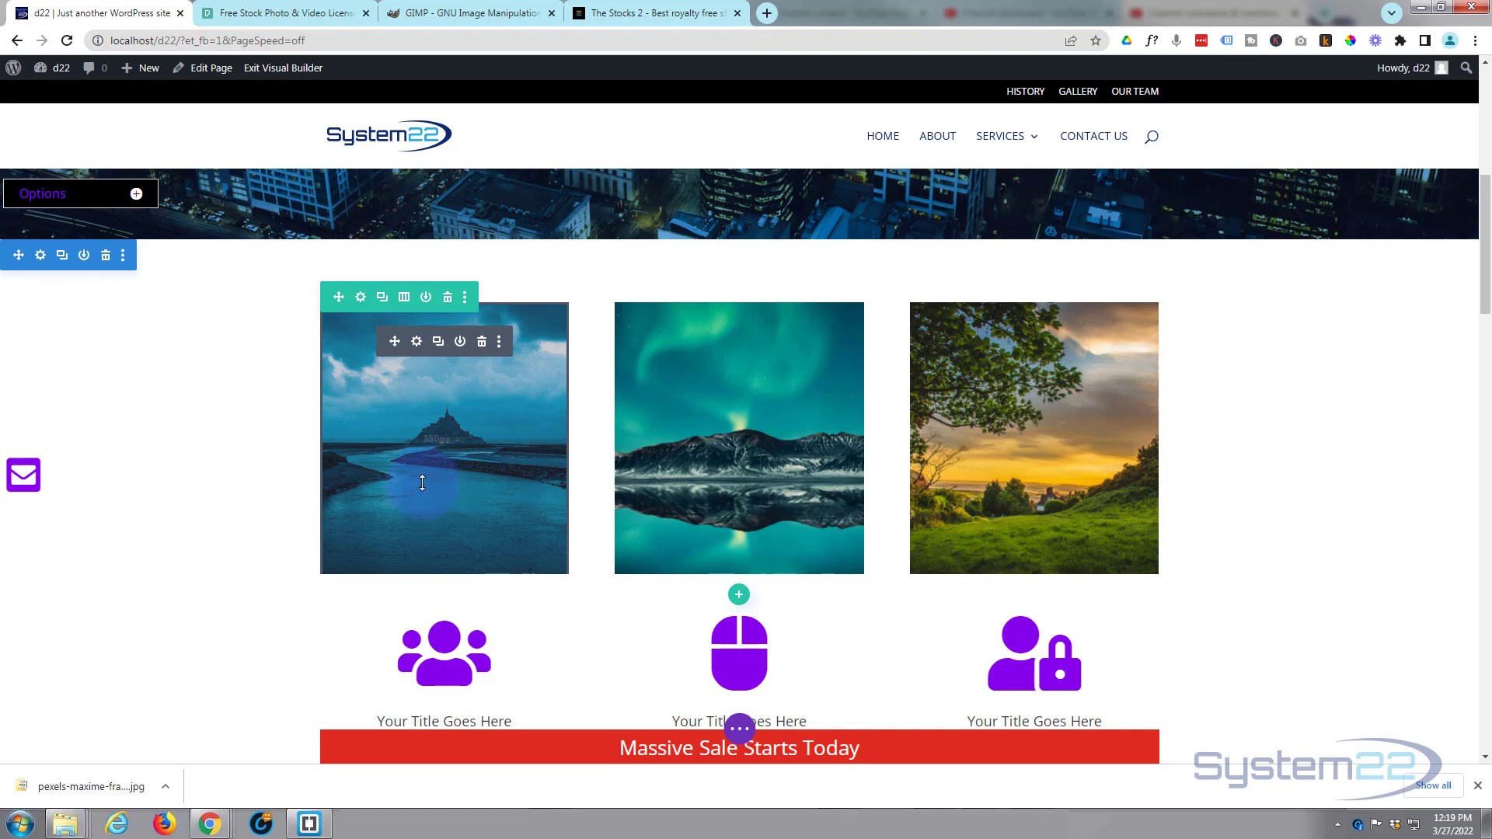
- Download the Small 640×427 Reflection Of Trees On Water photo, then return to WordPress
click(291, 17)
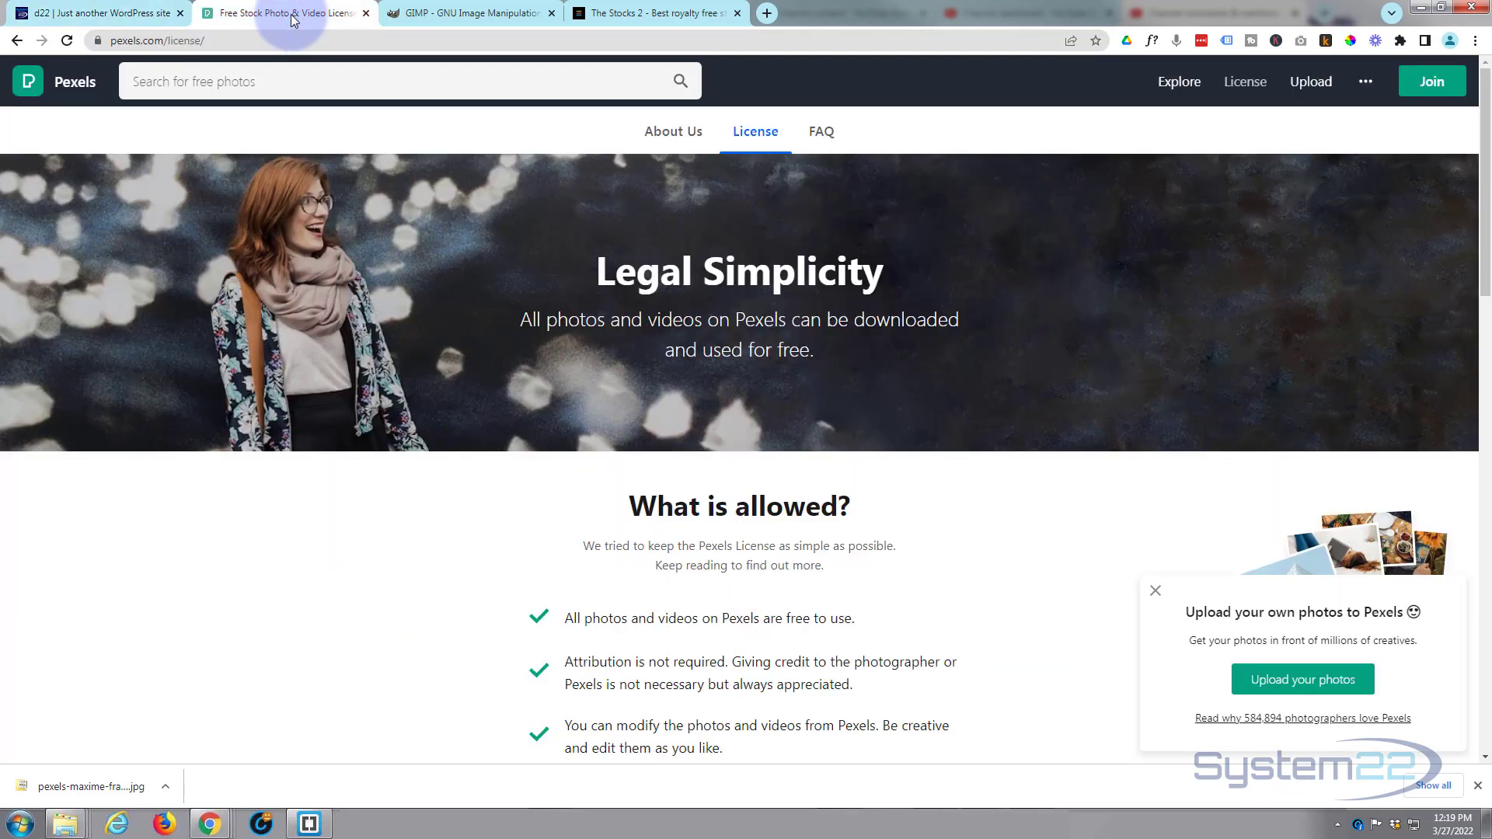
click(17, 41)
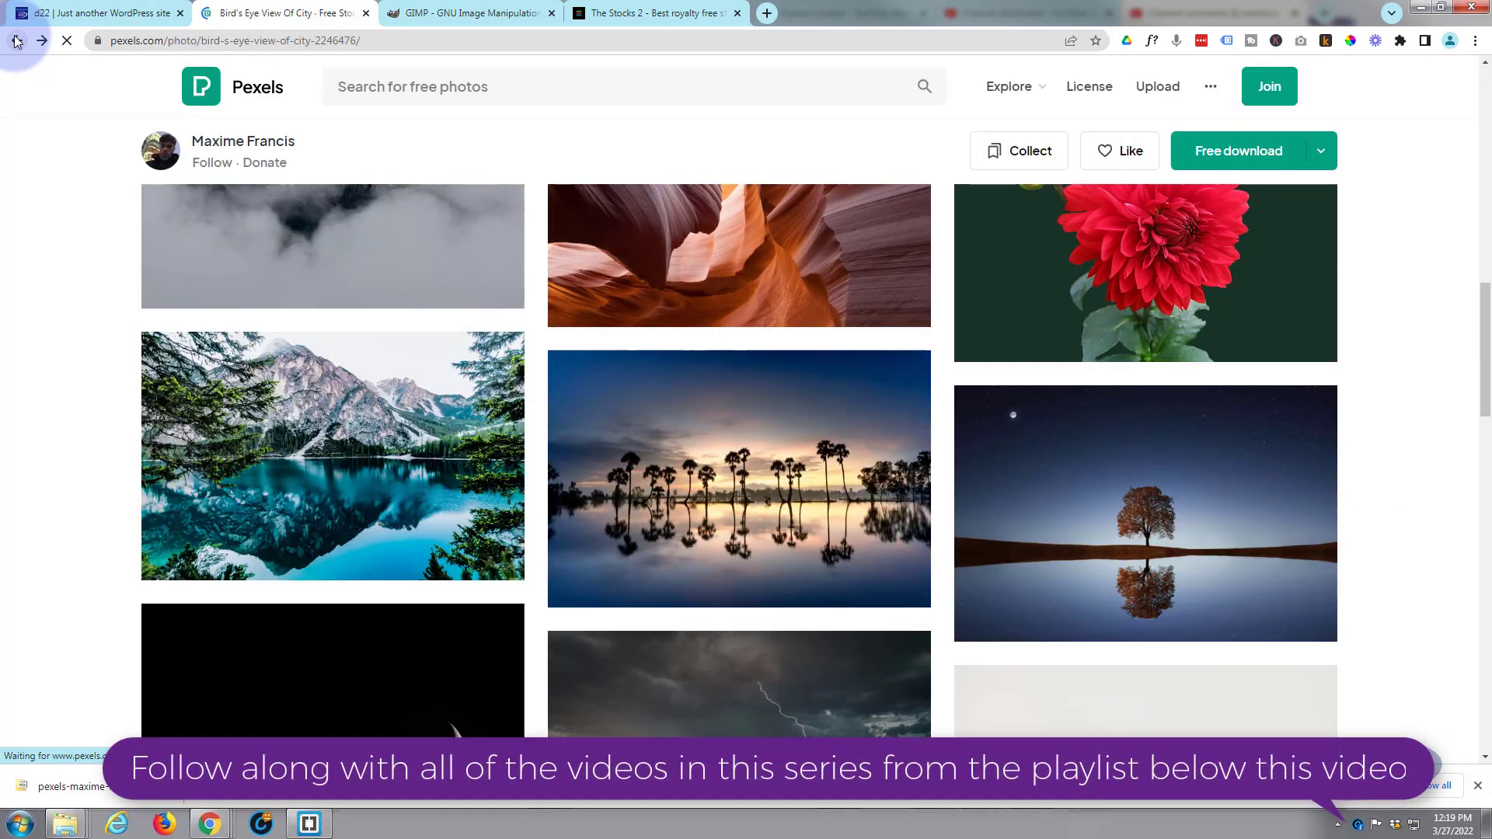
click(744, 505)
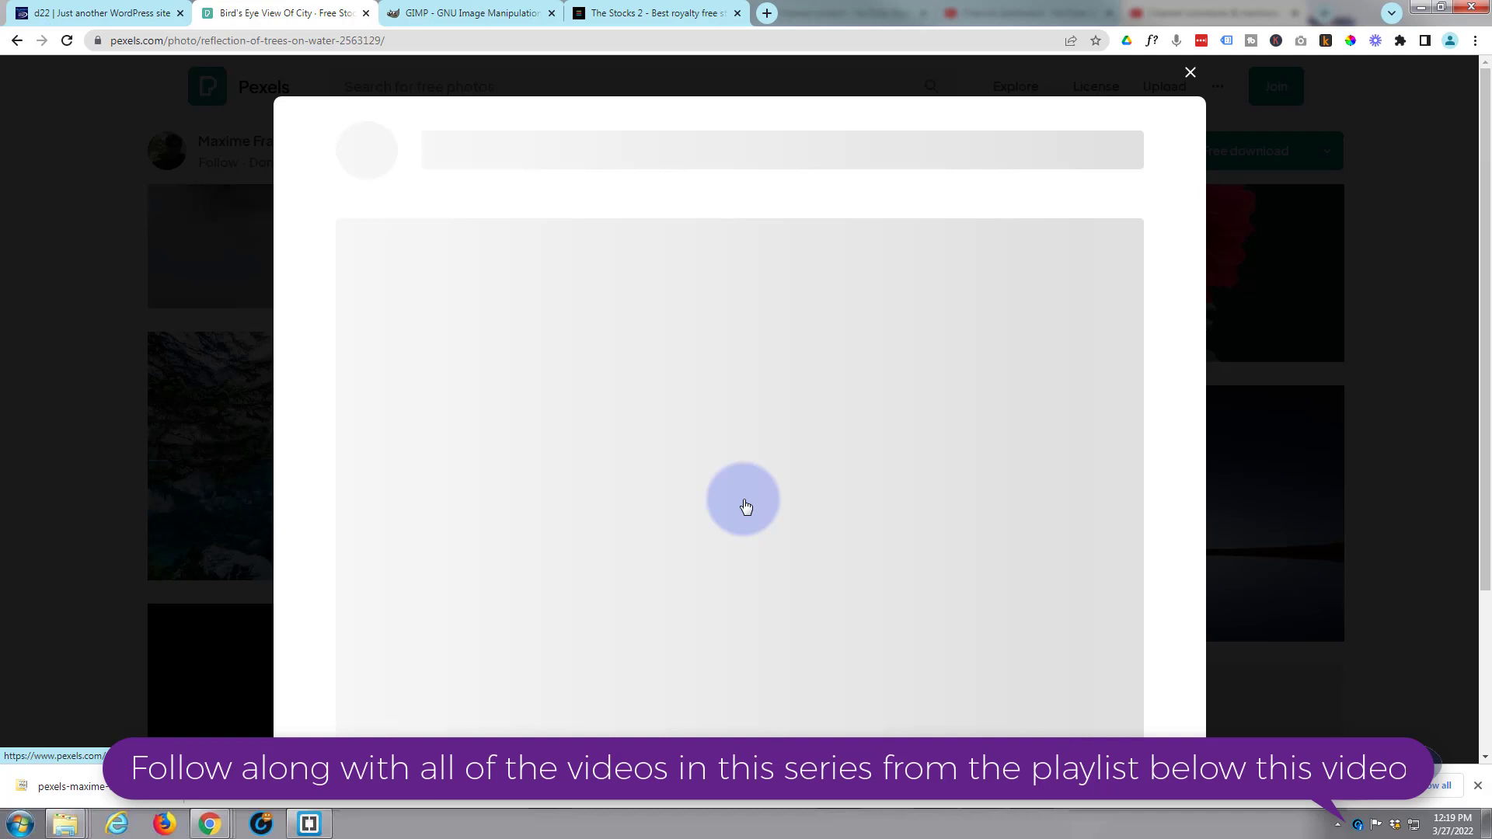
click(1171, 155)
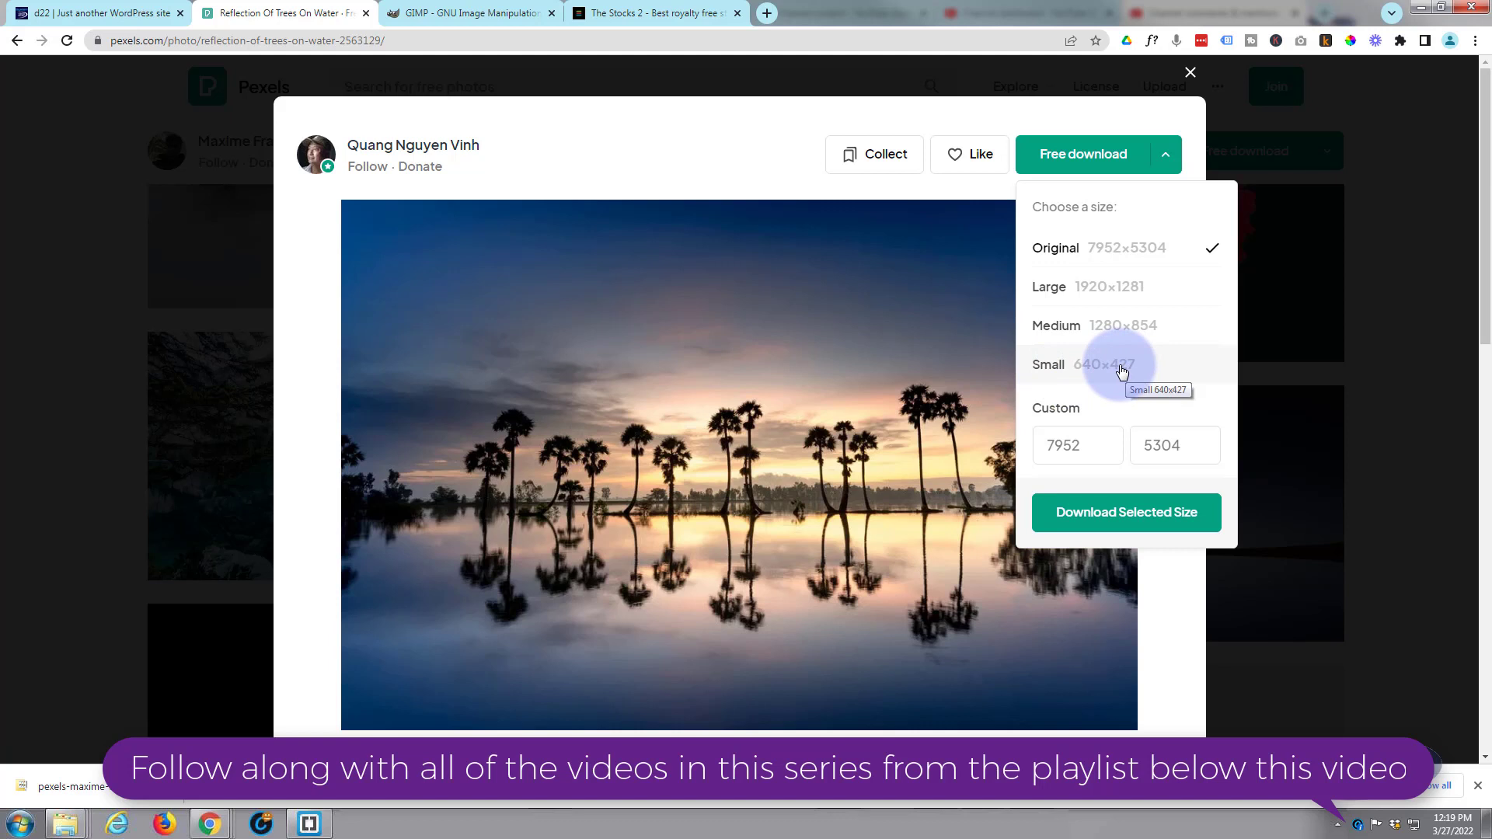
click(1147, 523)
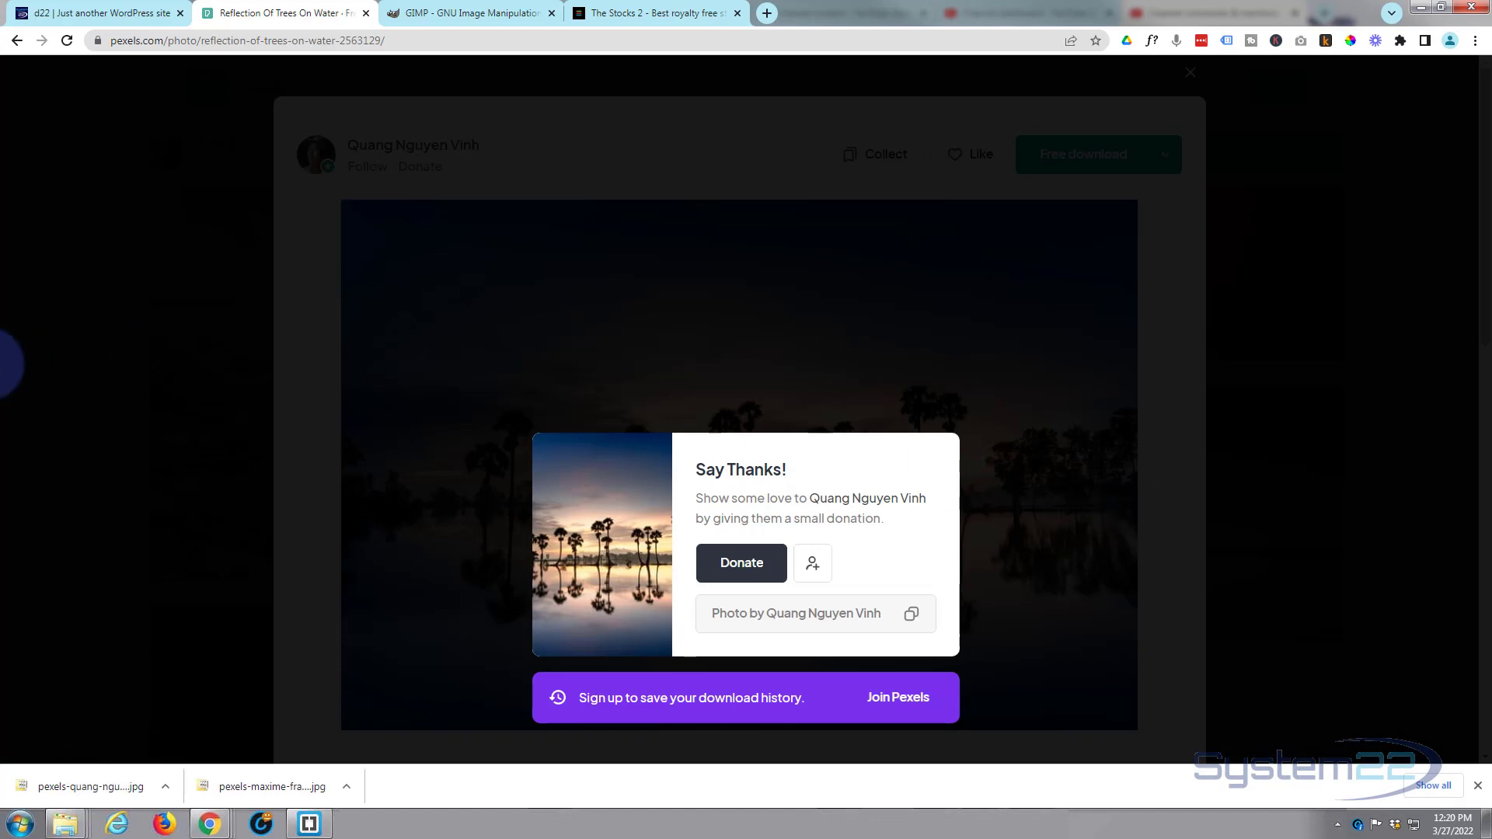
click(92, 14)
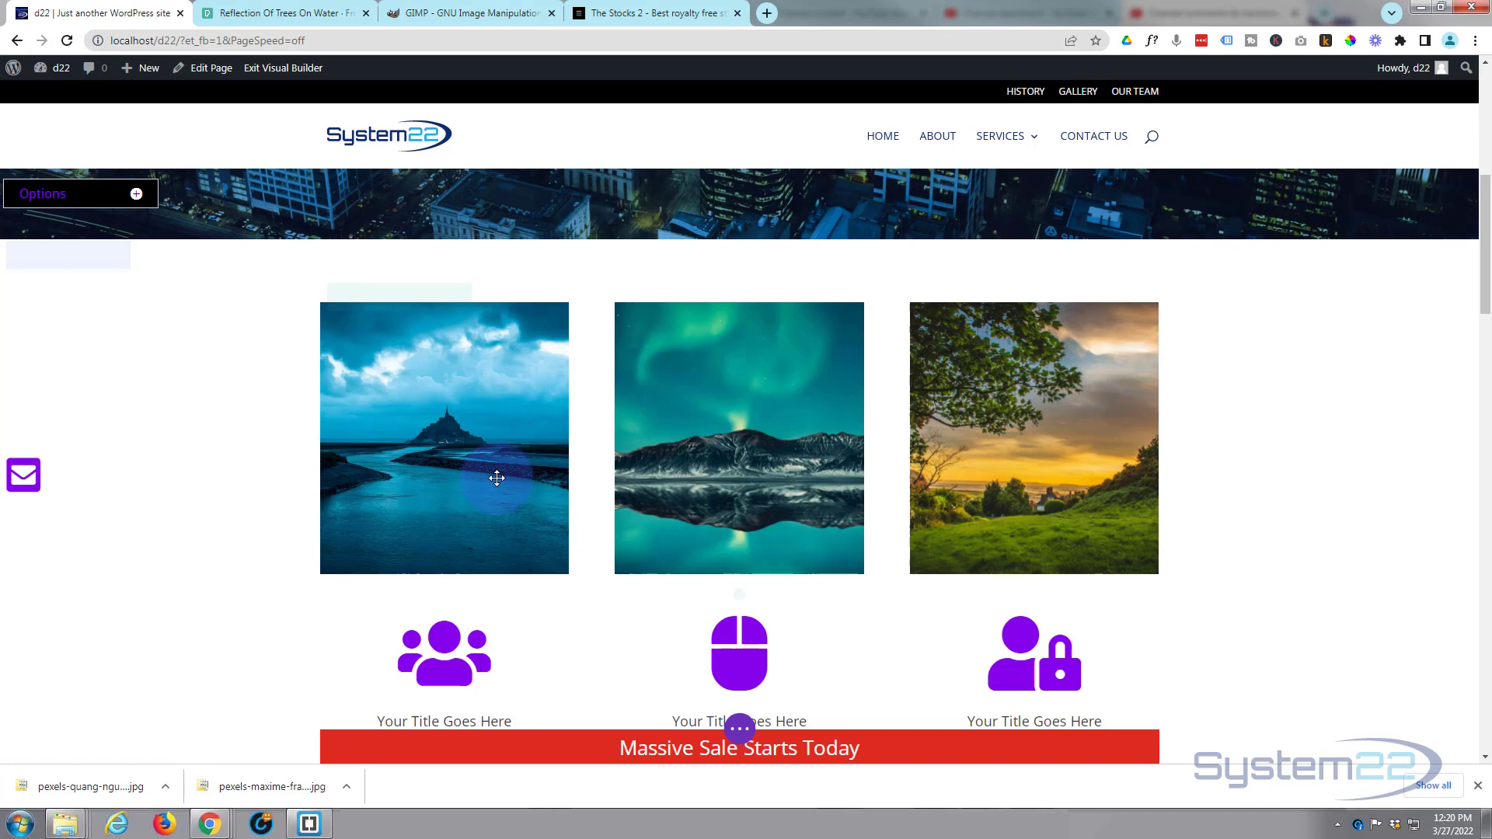
- Upload the palm-tree photo as the first gallery column's background image and save column and row settings
mouse_move(431, 365)
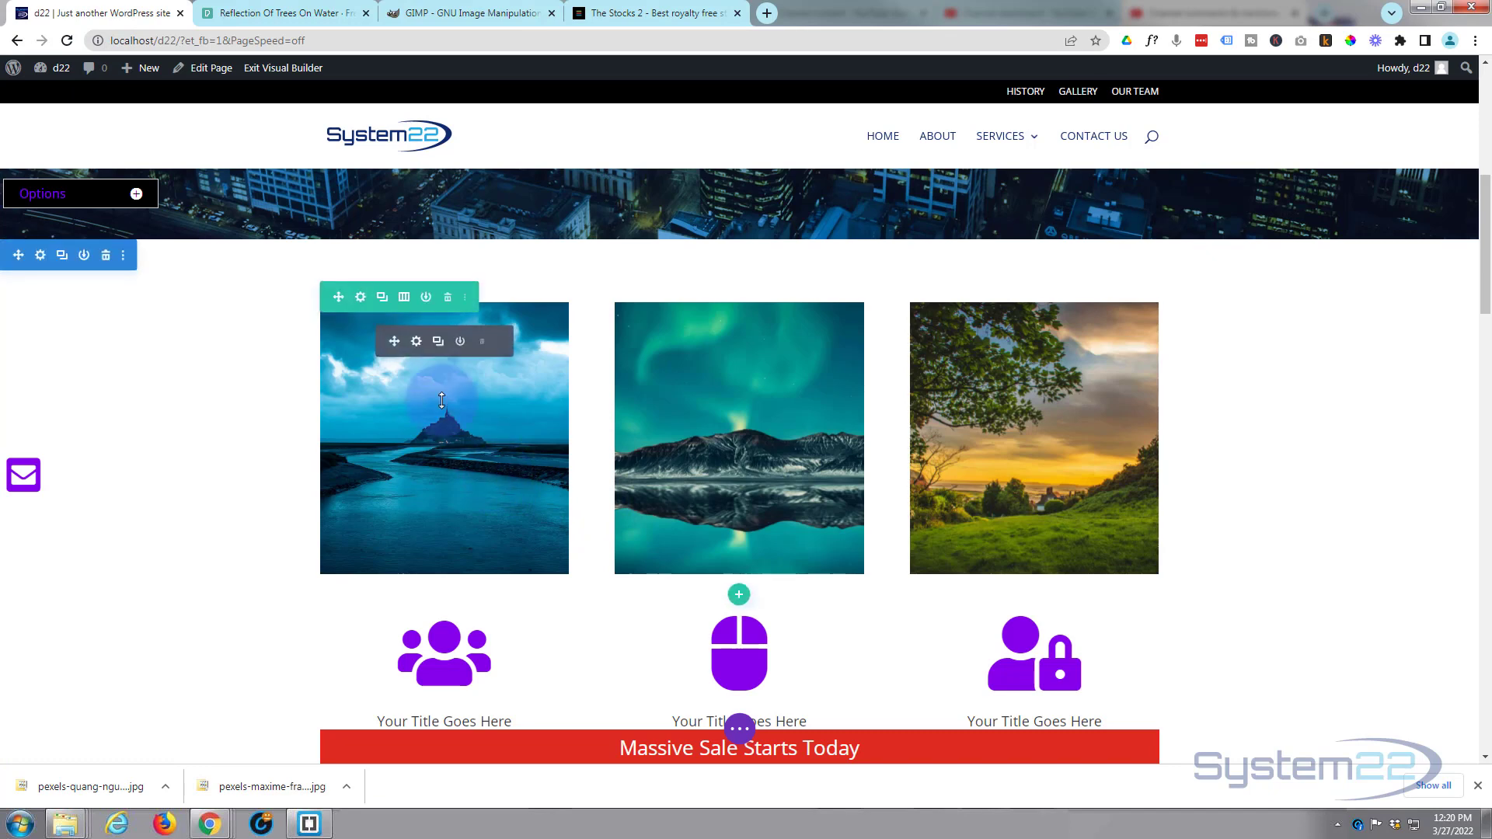
click(361, 298)
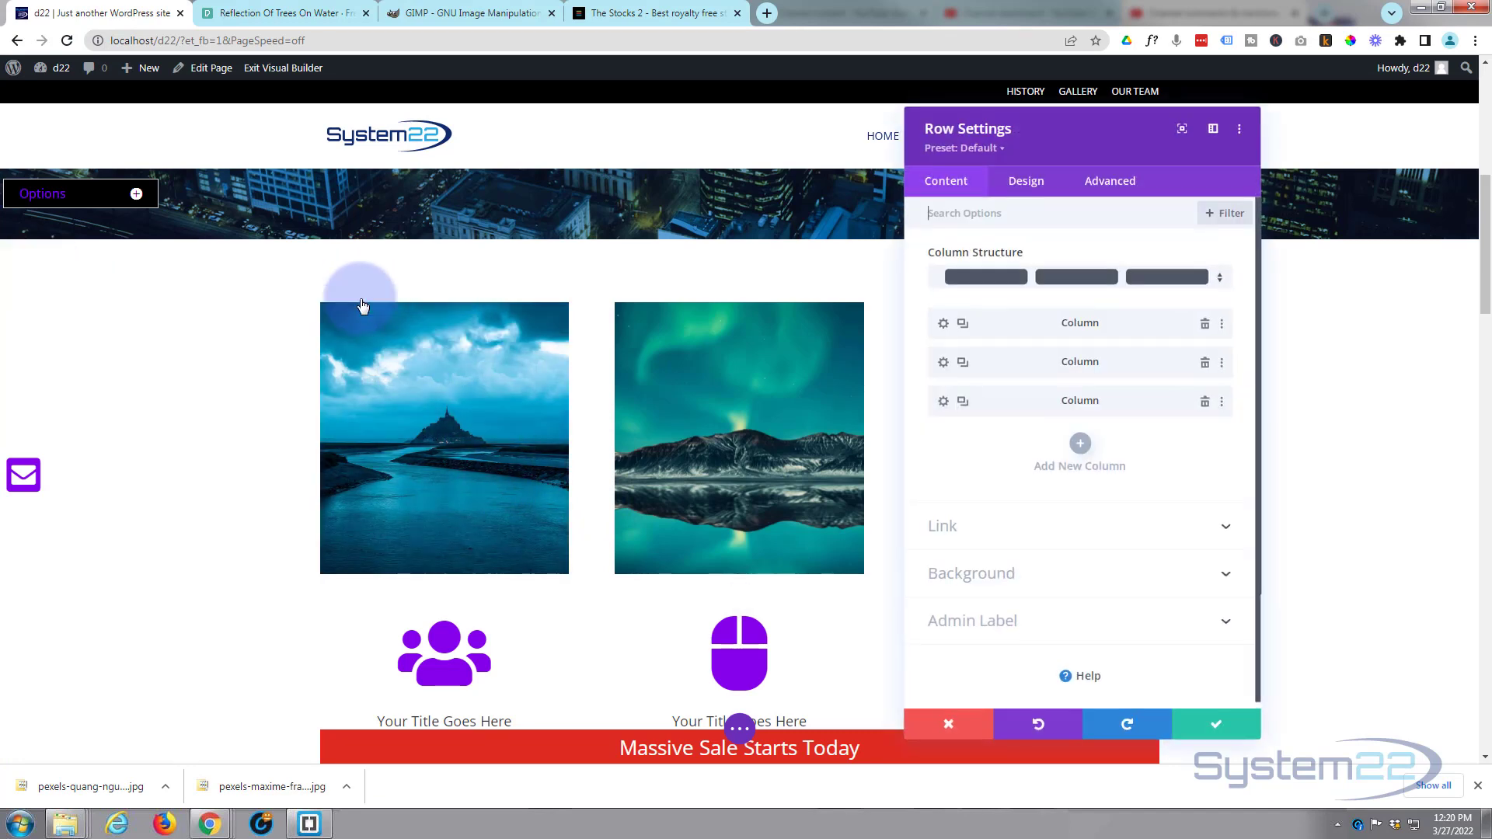
click(940, 325)
click(1025, 431)
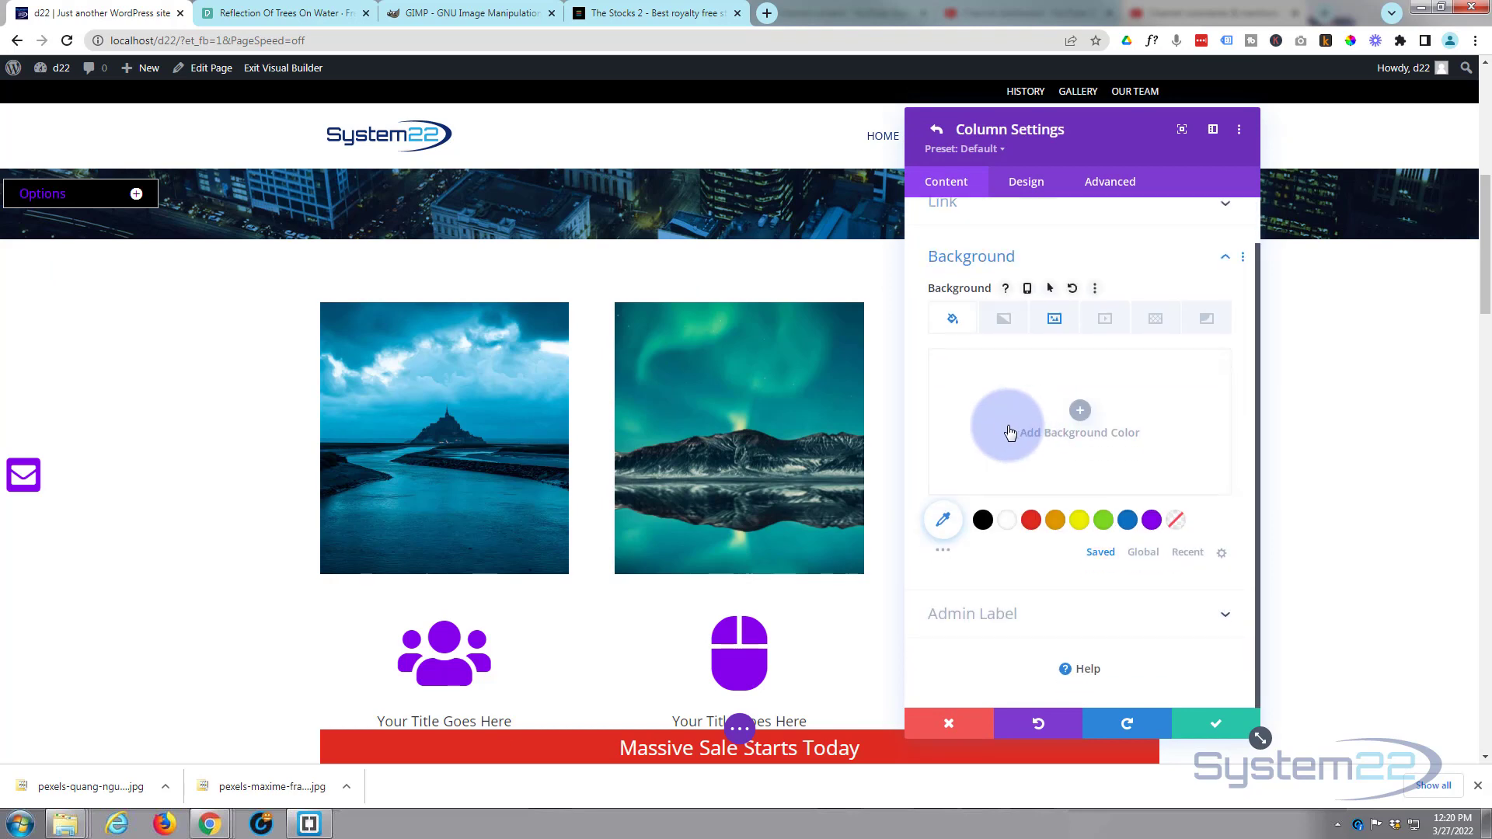
click(1054, 318)
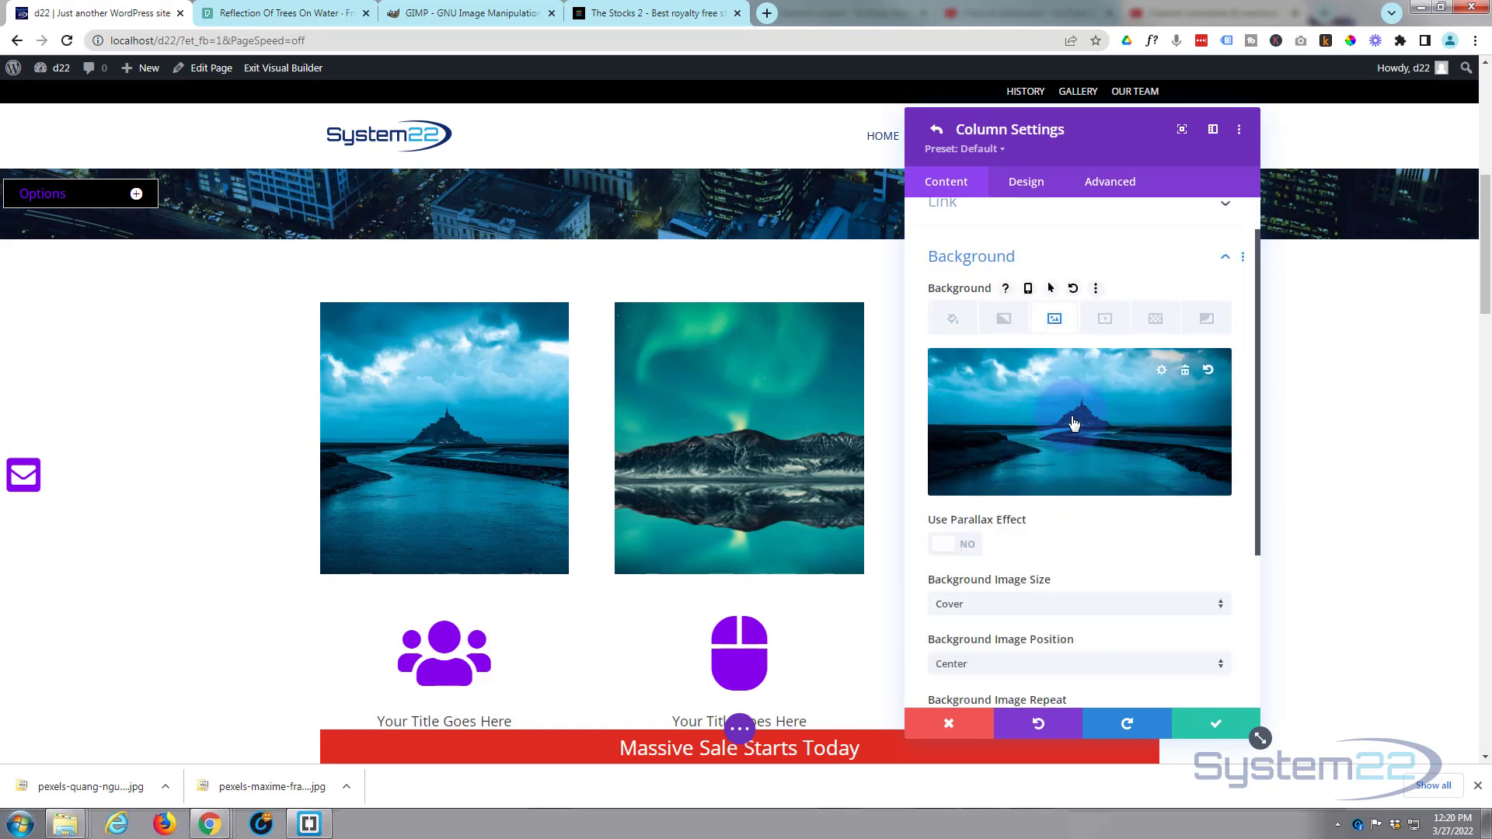
click(1073, 423)
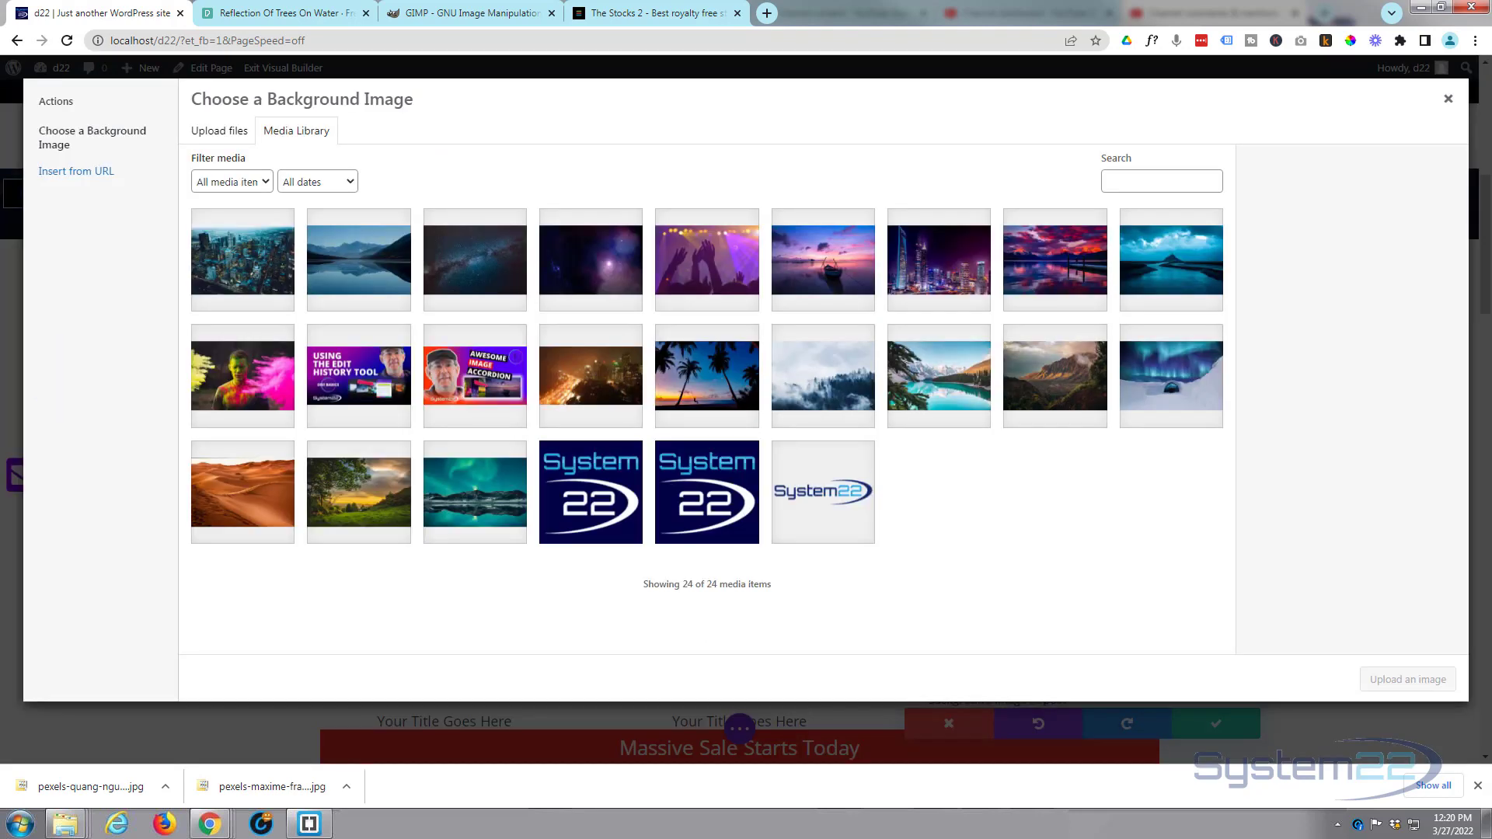
drag(0, 365, 282, 311)
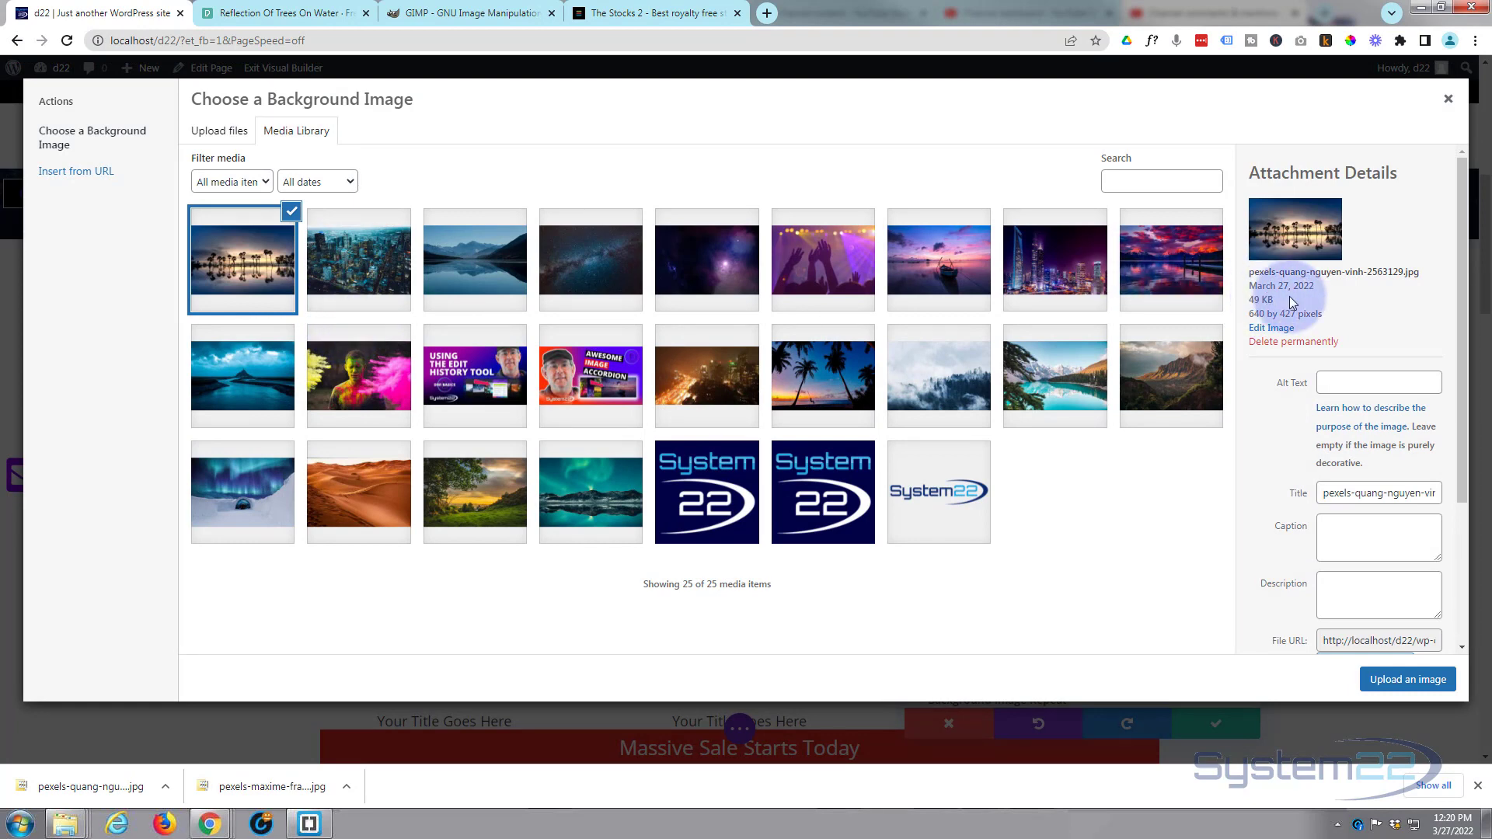
click(1407, 680)
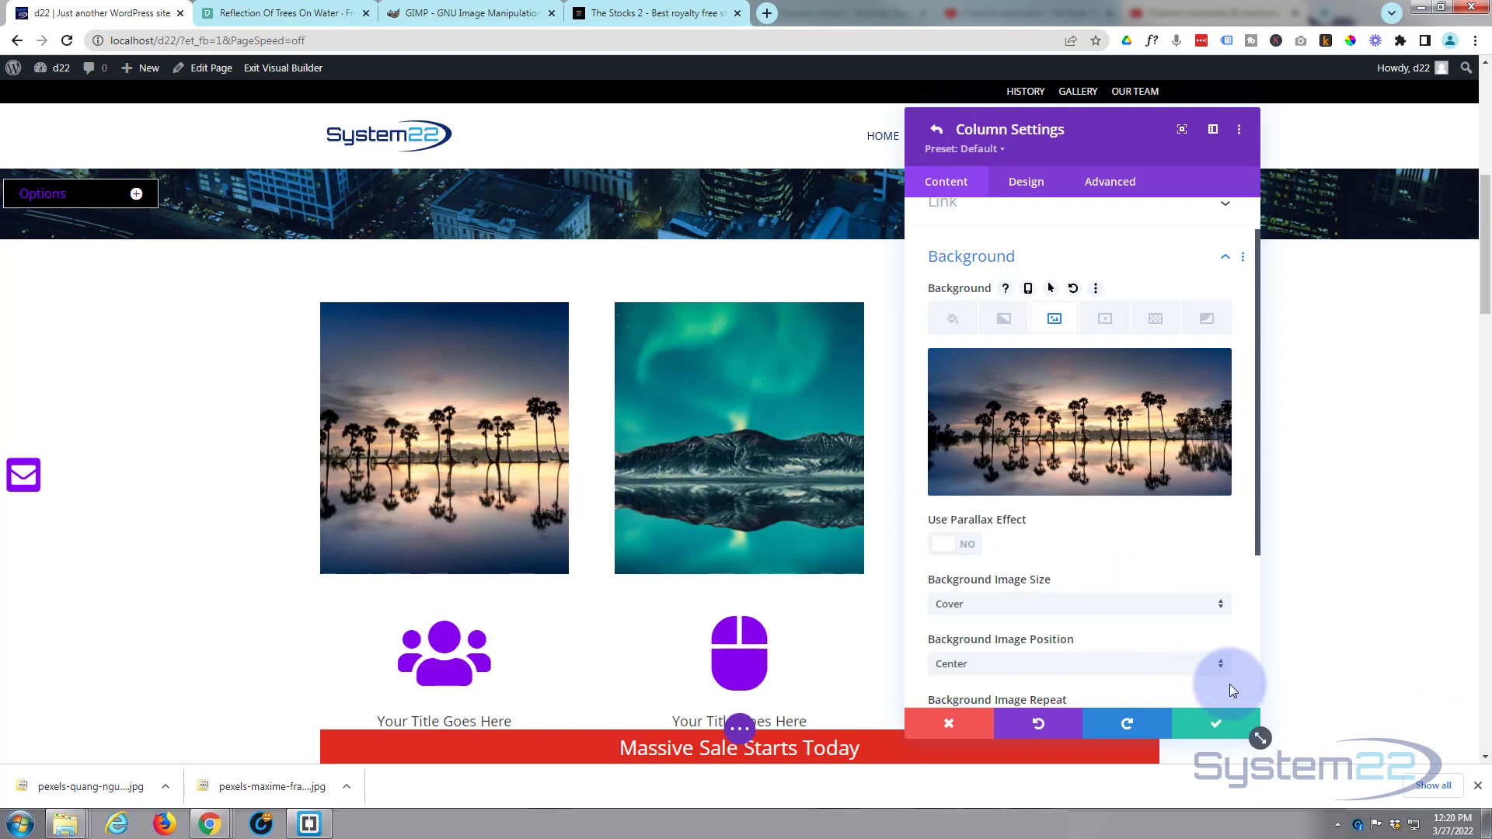
click(1228, 728)
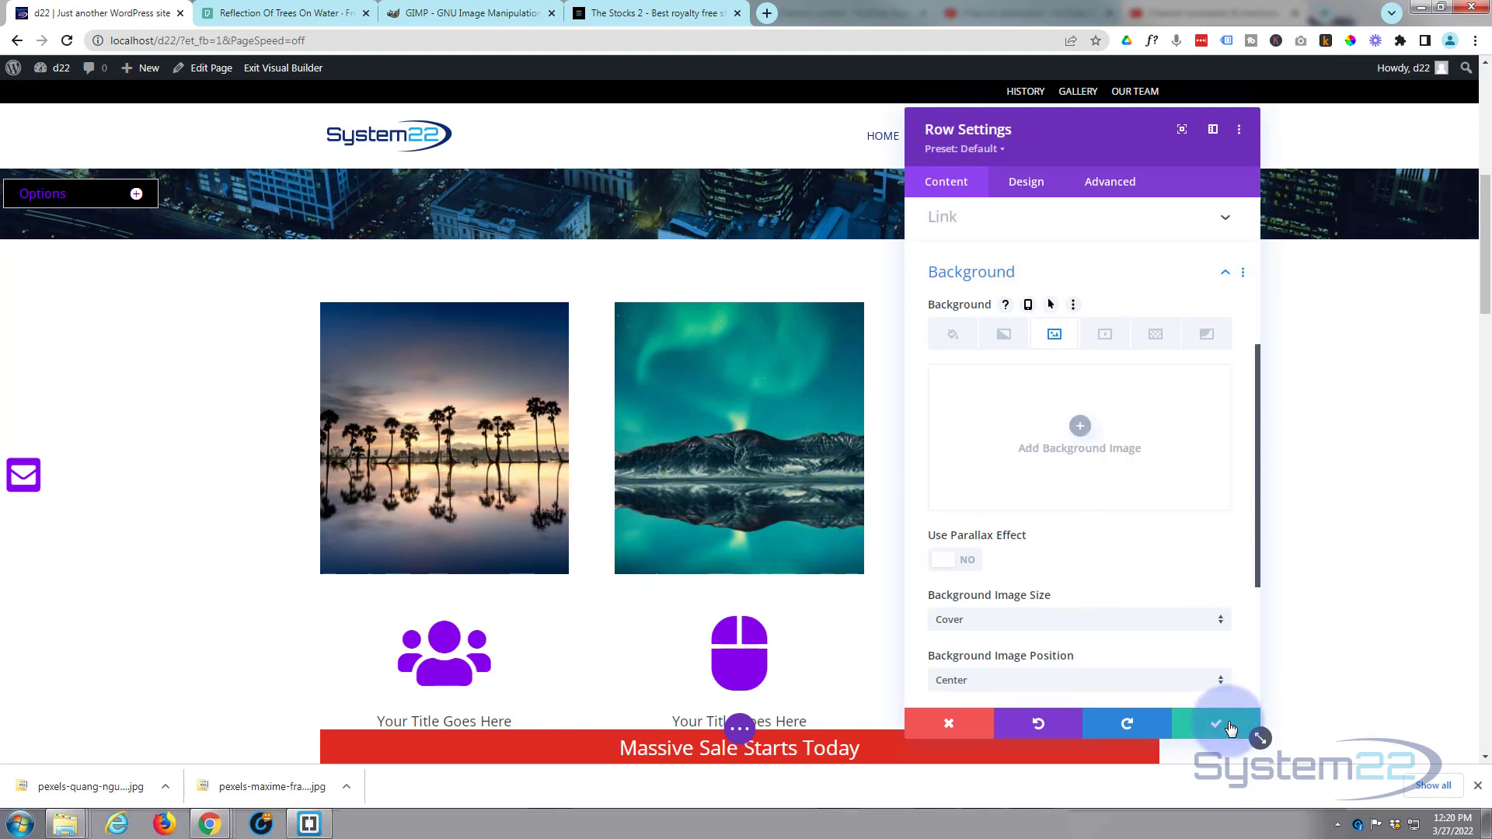
click(1231, 728)
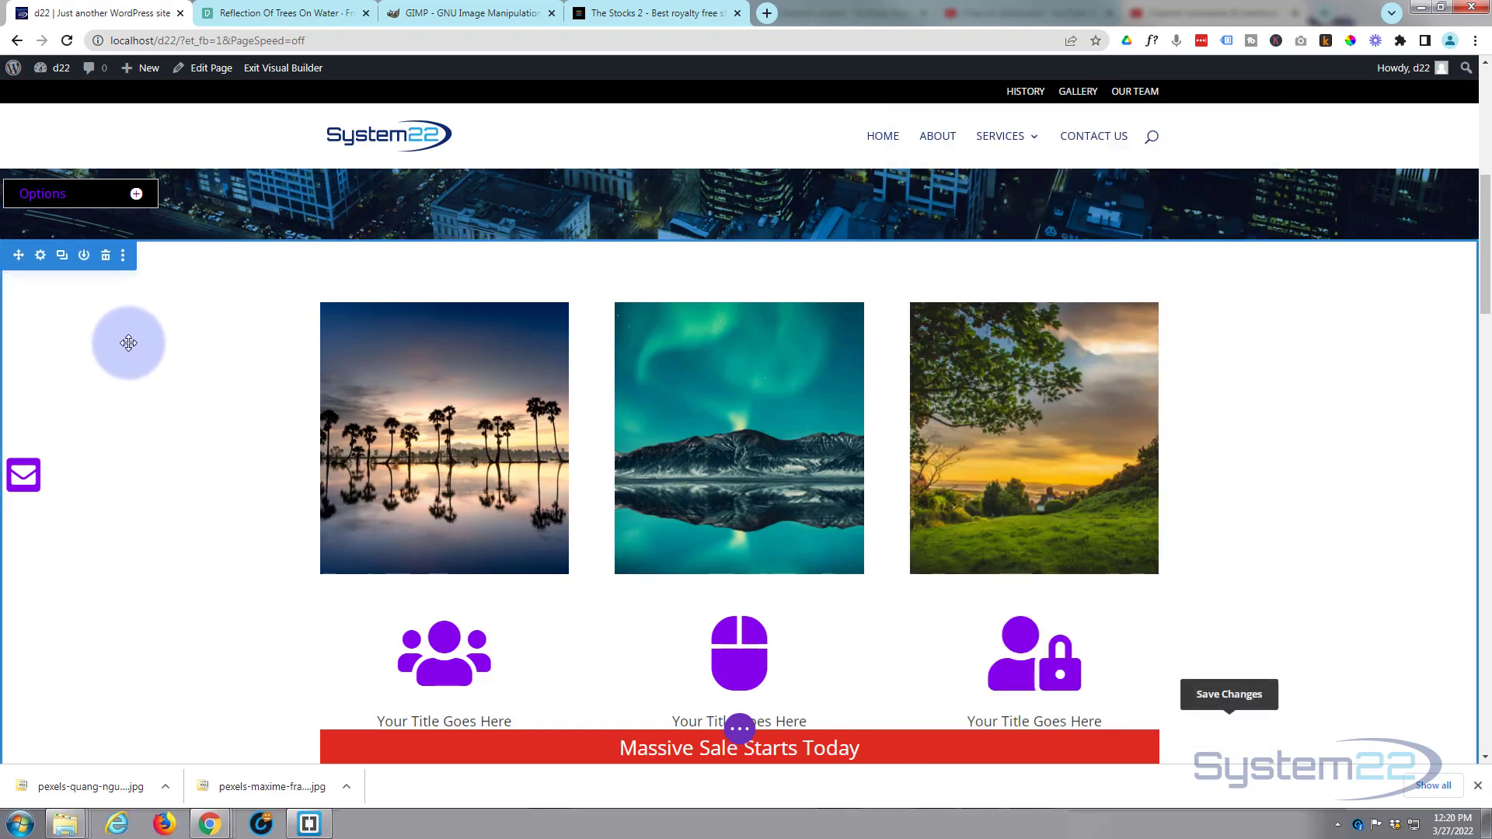
- Switch to The Stocks and scroll through its list of free photo sites
click(648, 12)
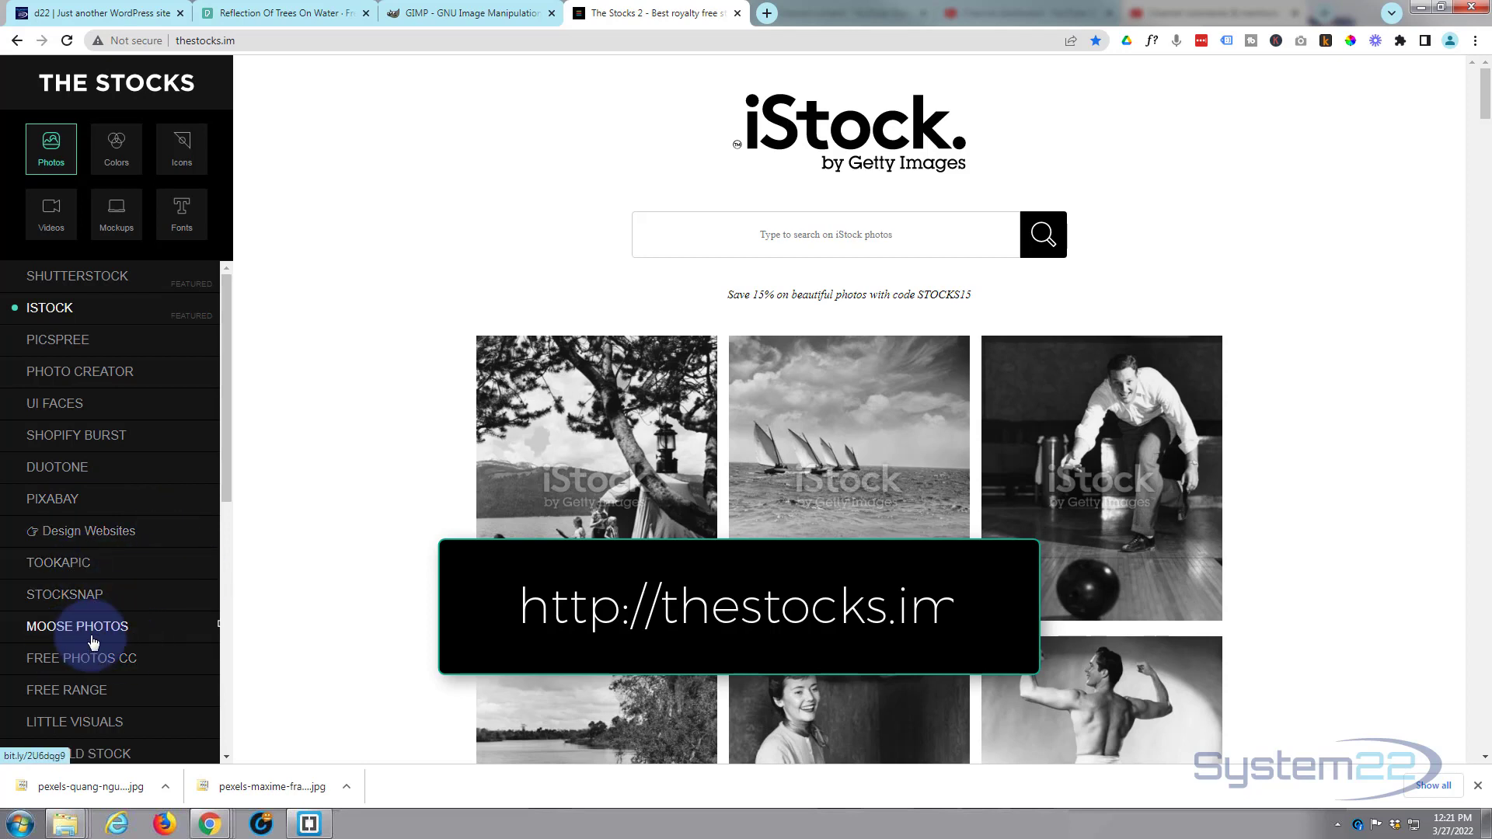
scroll(134, 623, down, 1)
scroll(136, 622, down, 1)
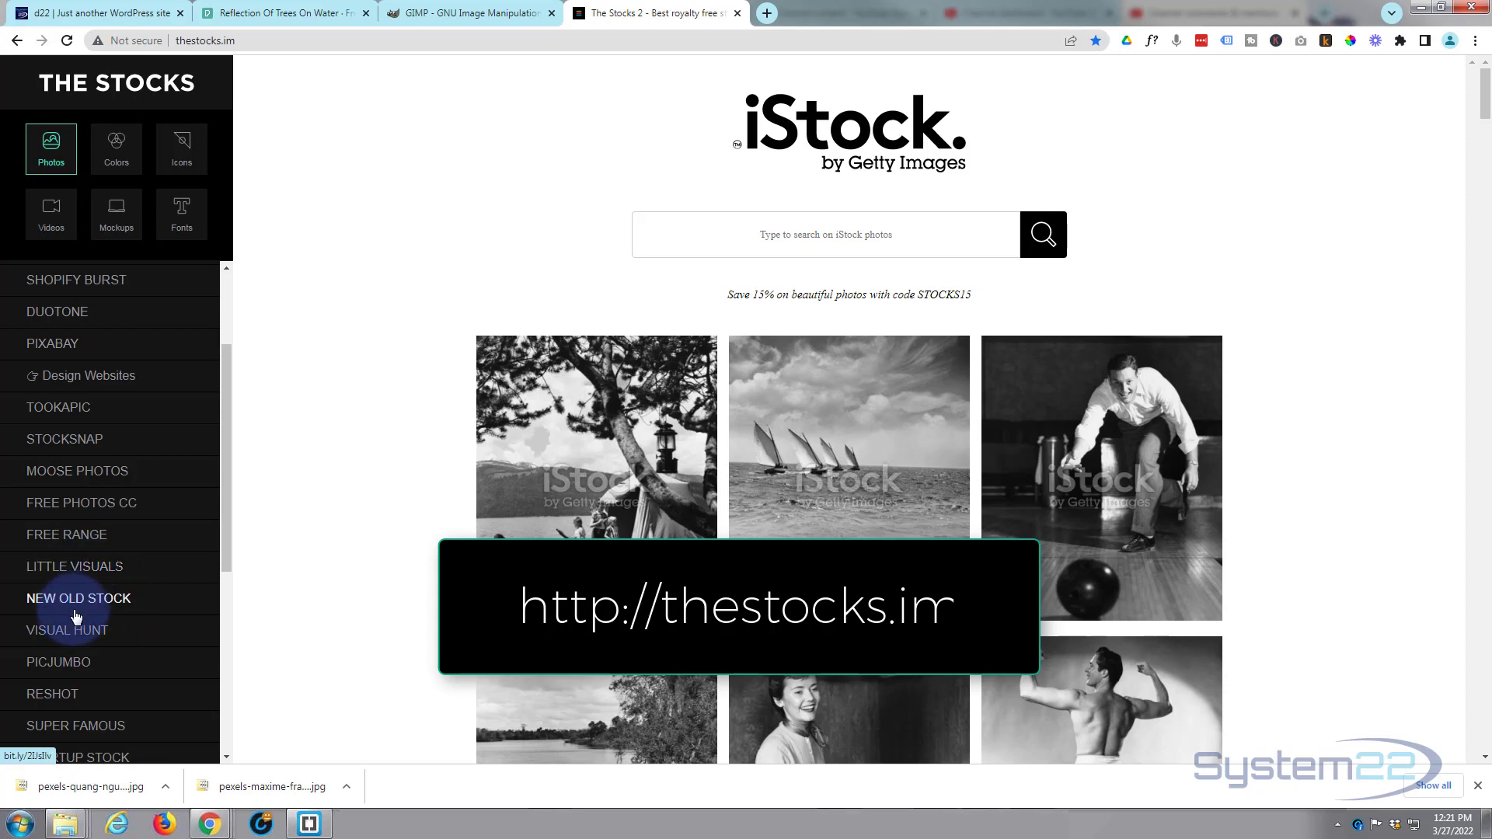
scroll(75, 616, down, 2)
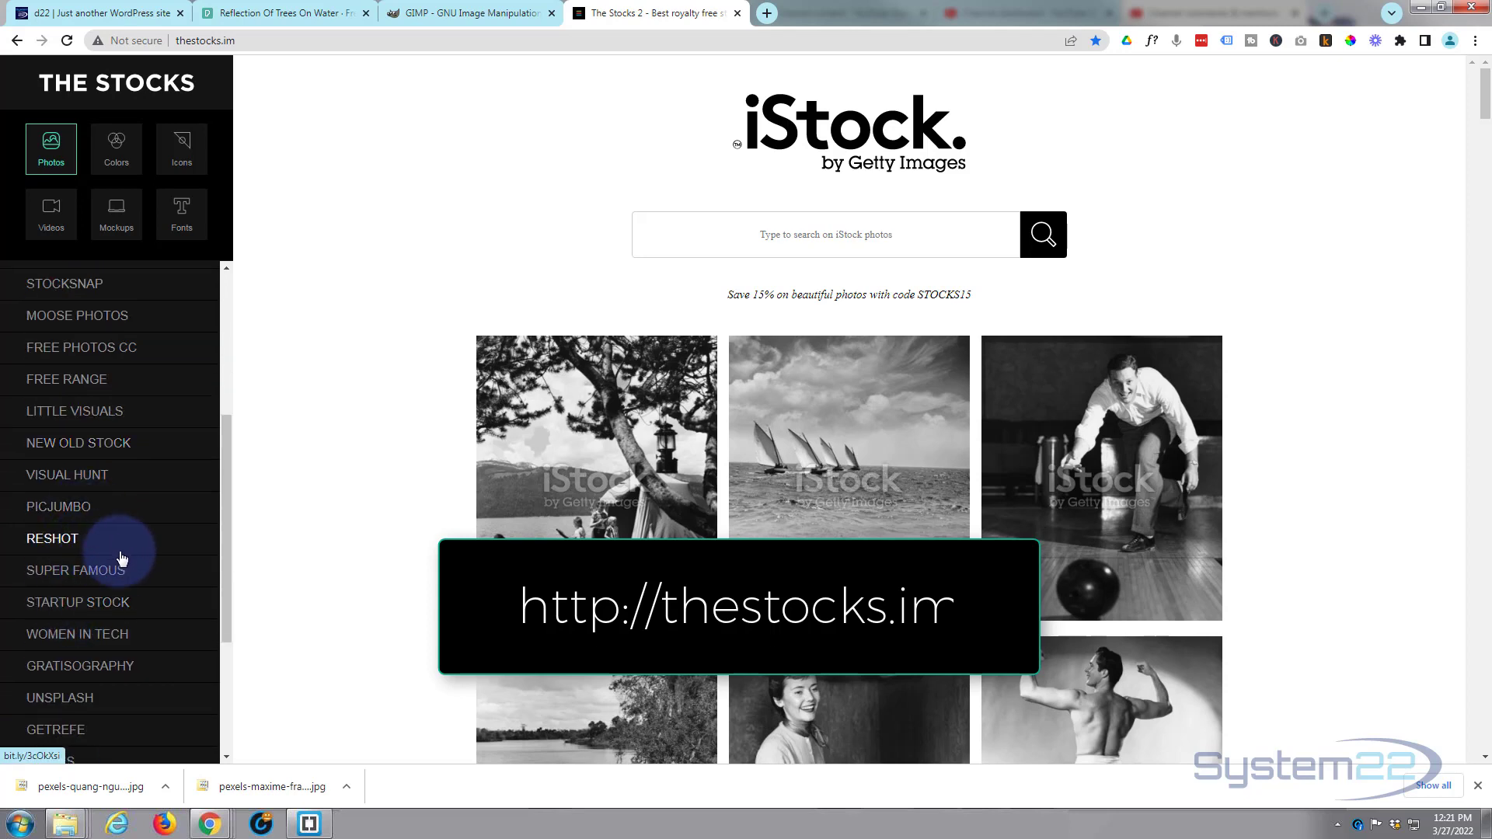
scroll(135, 559, down, 2)
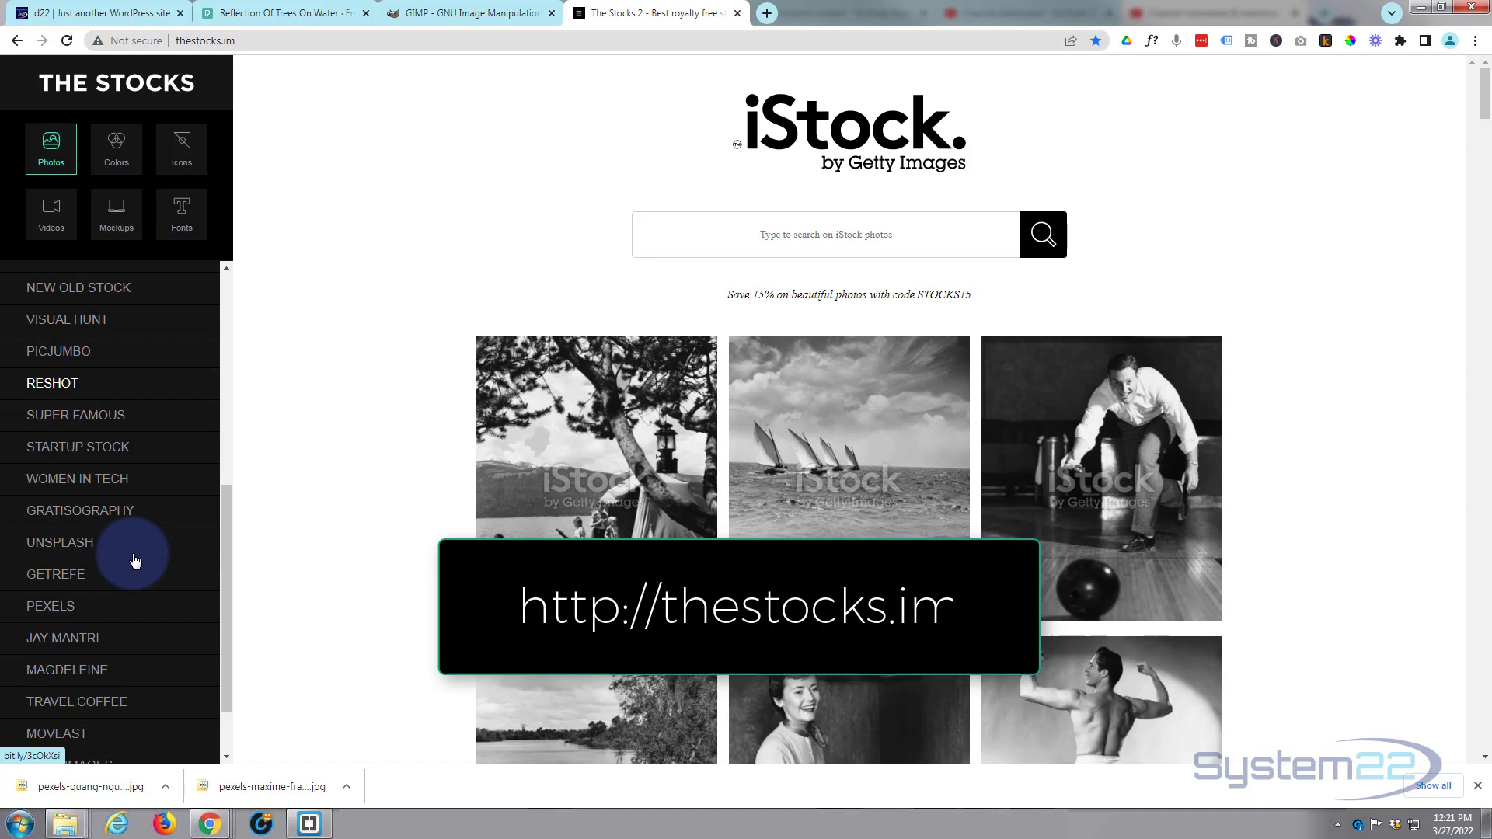
scroll(116, 552, down, 1)
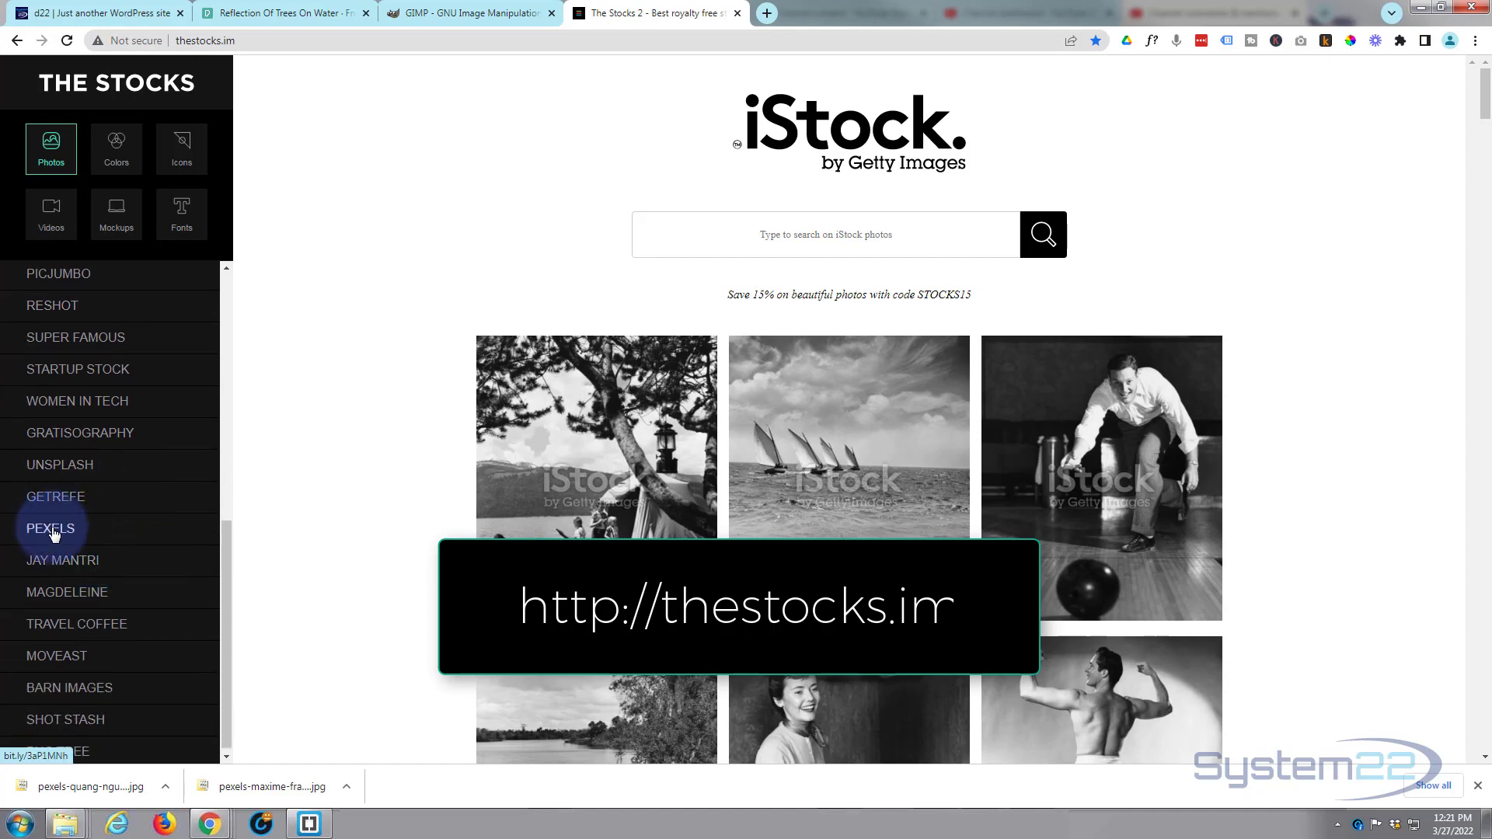
- Open Unsplash and search for 'city' photos
click(58, 477)
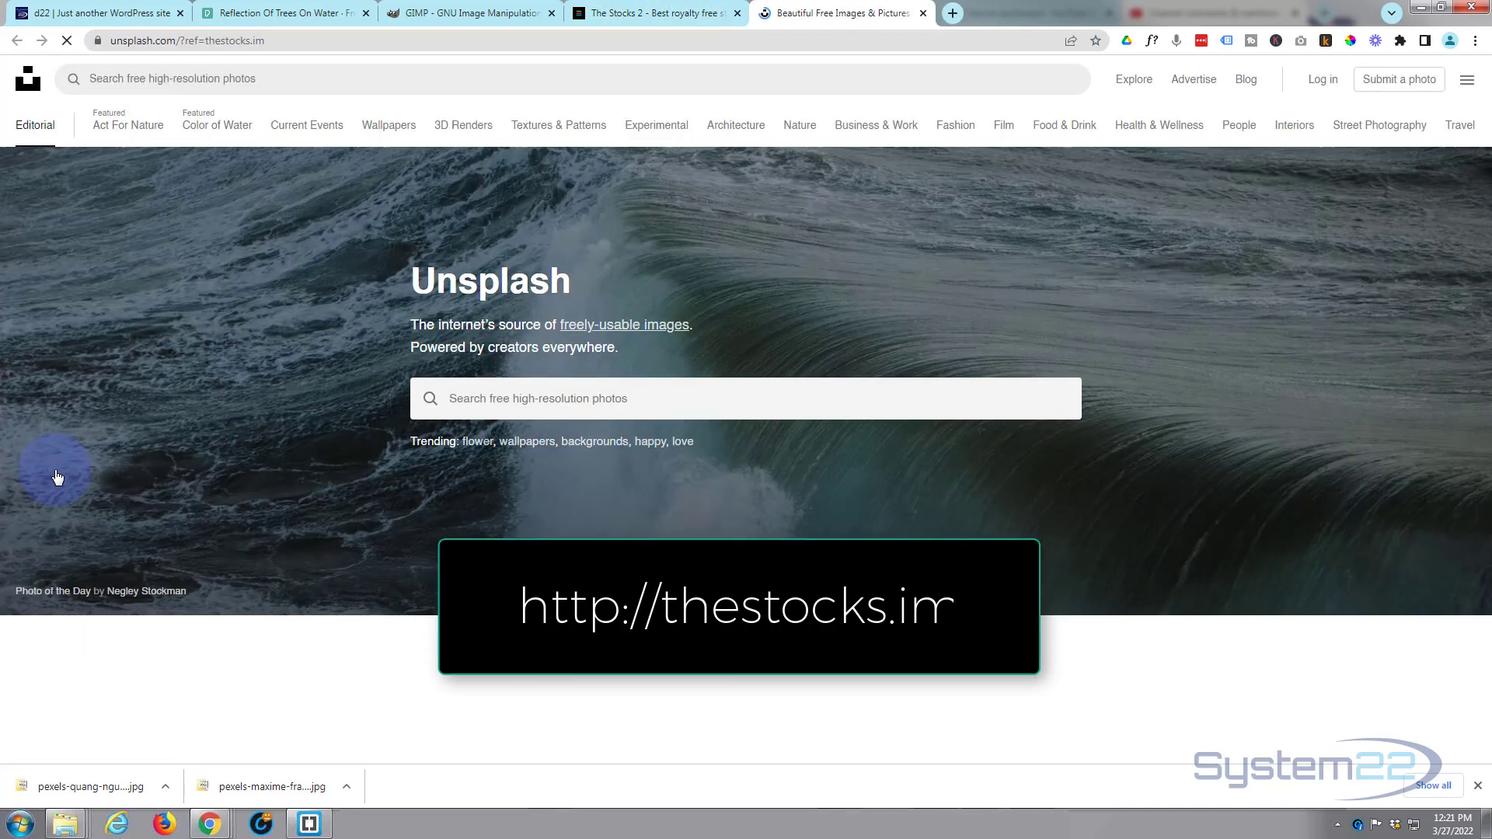
scroll(115, 421, down, 5)
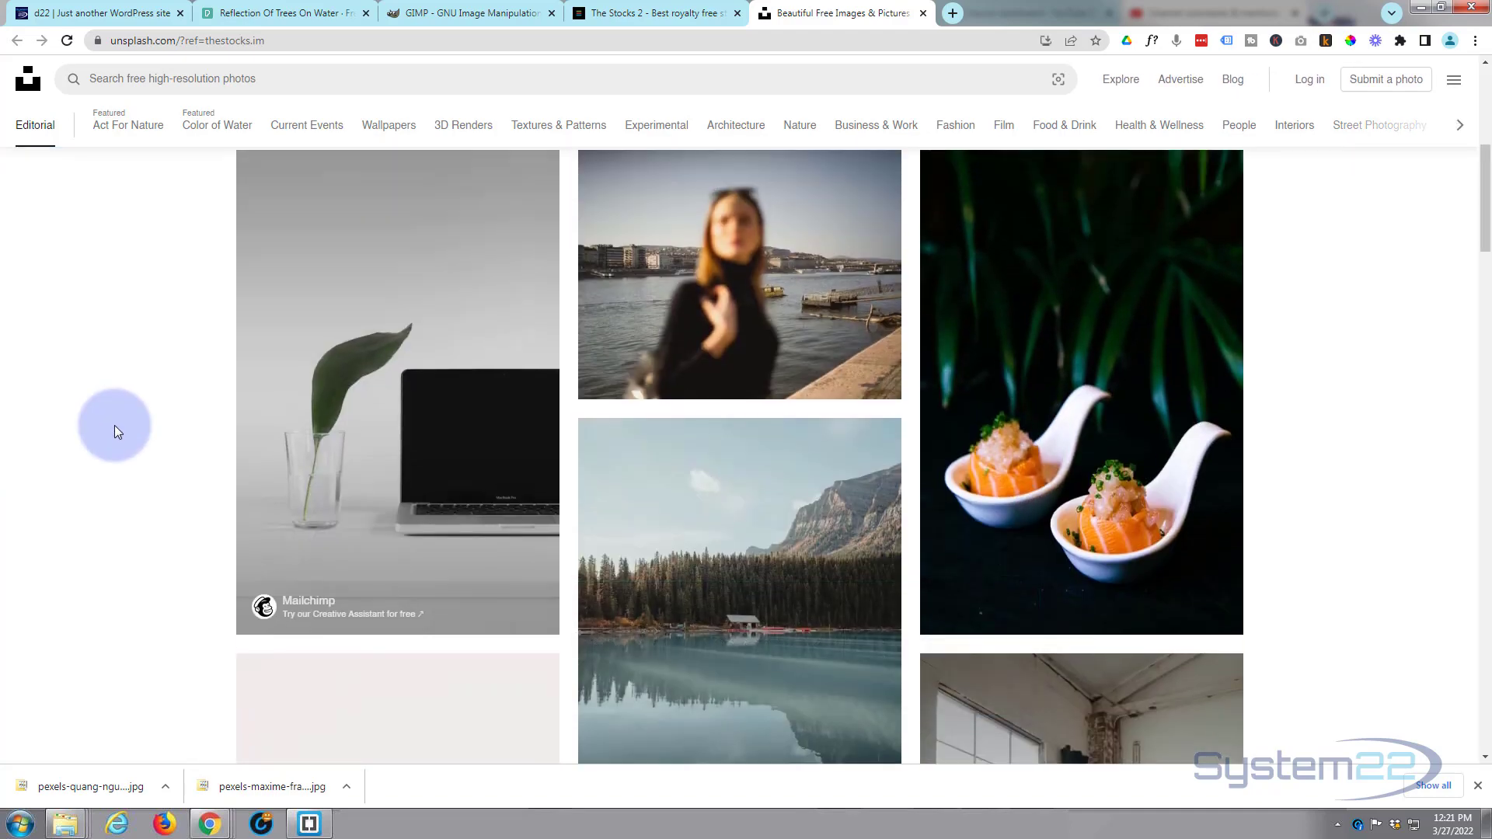
scroll(115, 426, up, 5)
click(196, 74)
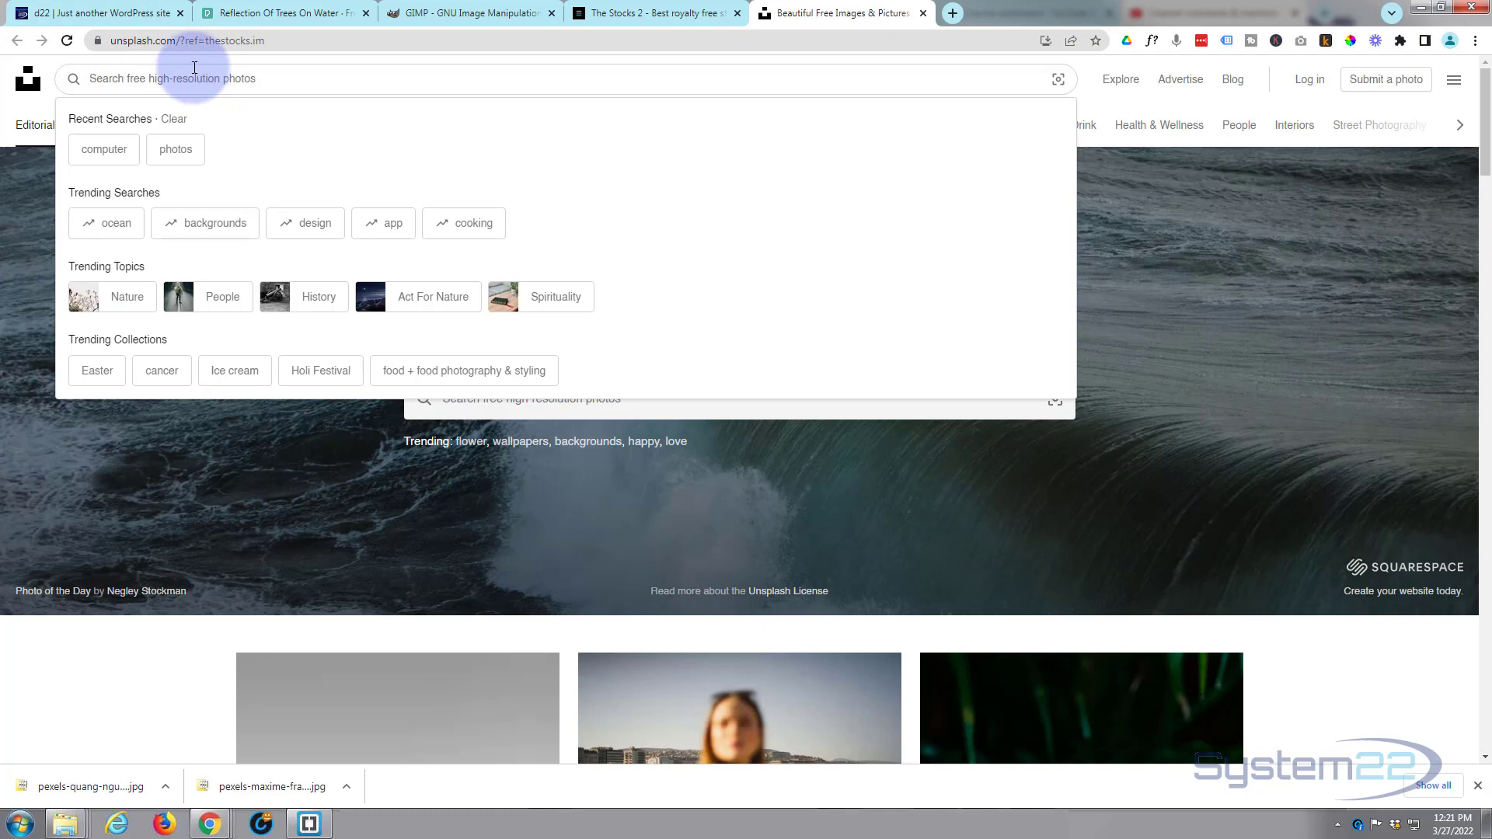
text(city)
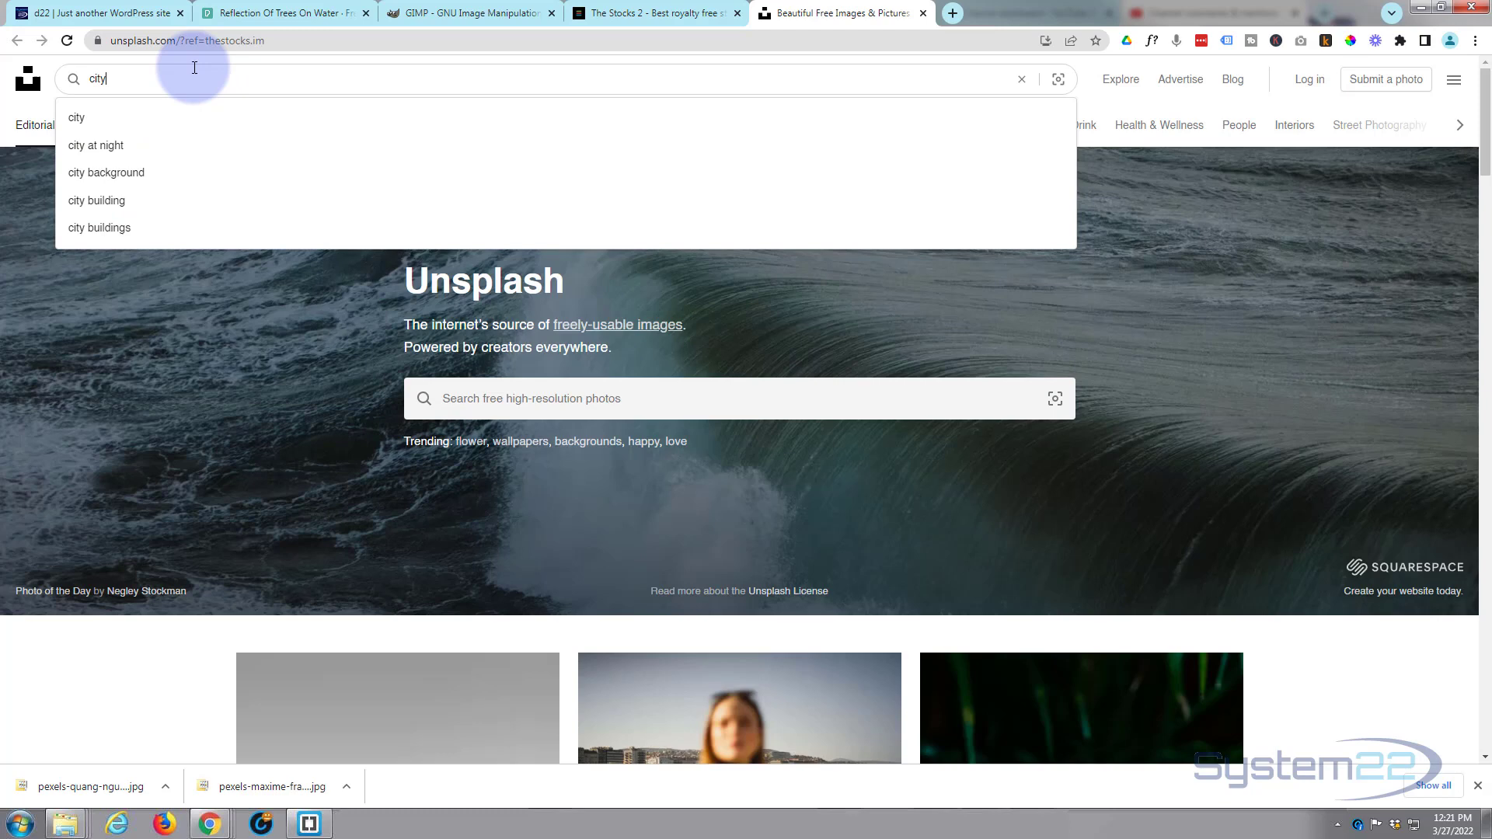
key(Return)
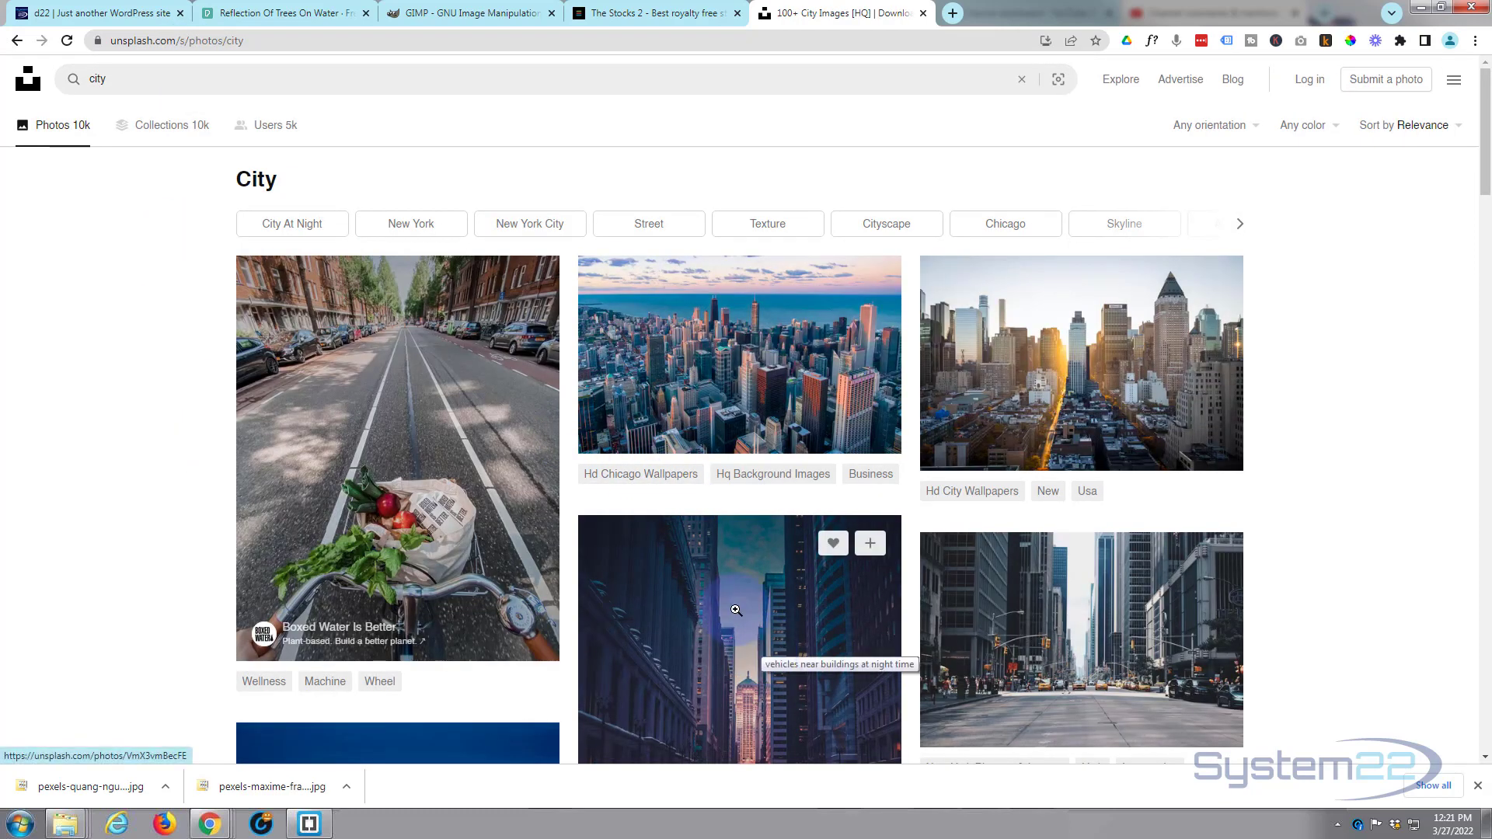
- Download the Chicago skyline photo at Original Size 3465x2131
click(722, 370)
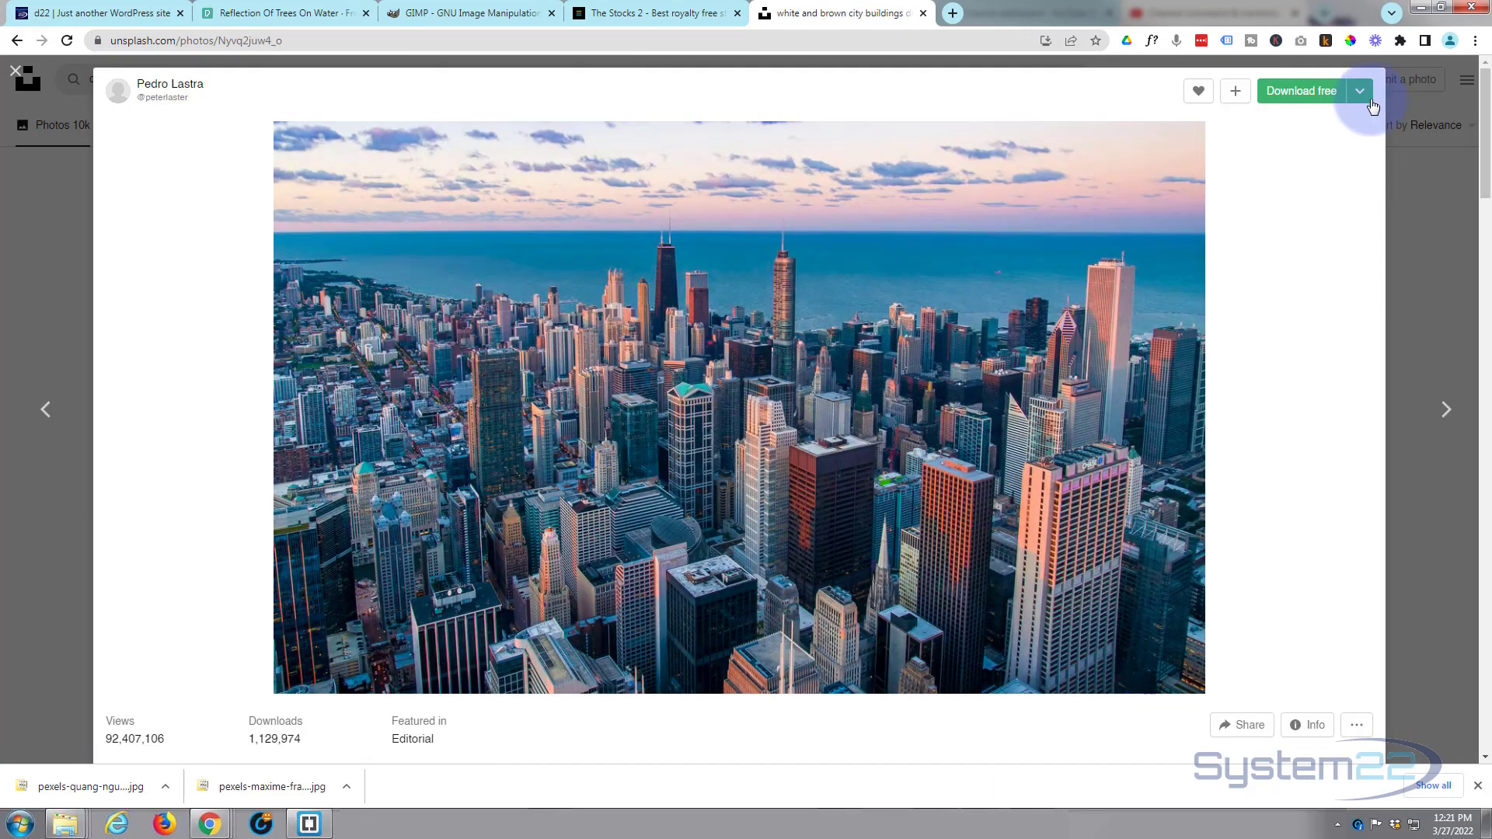
click(1359, 92)
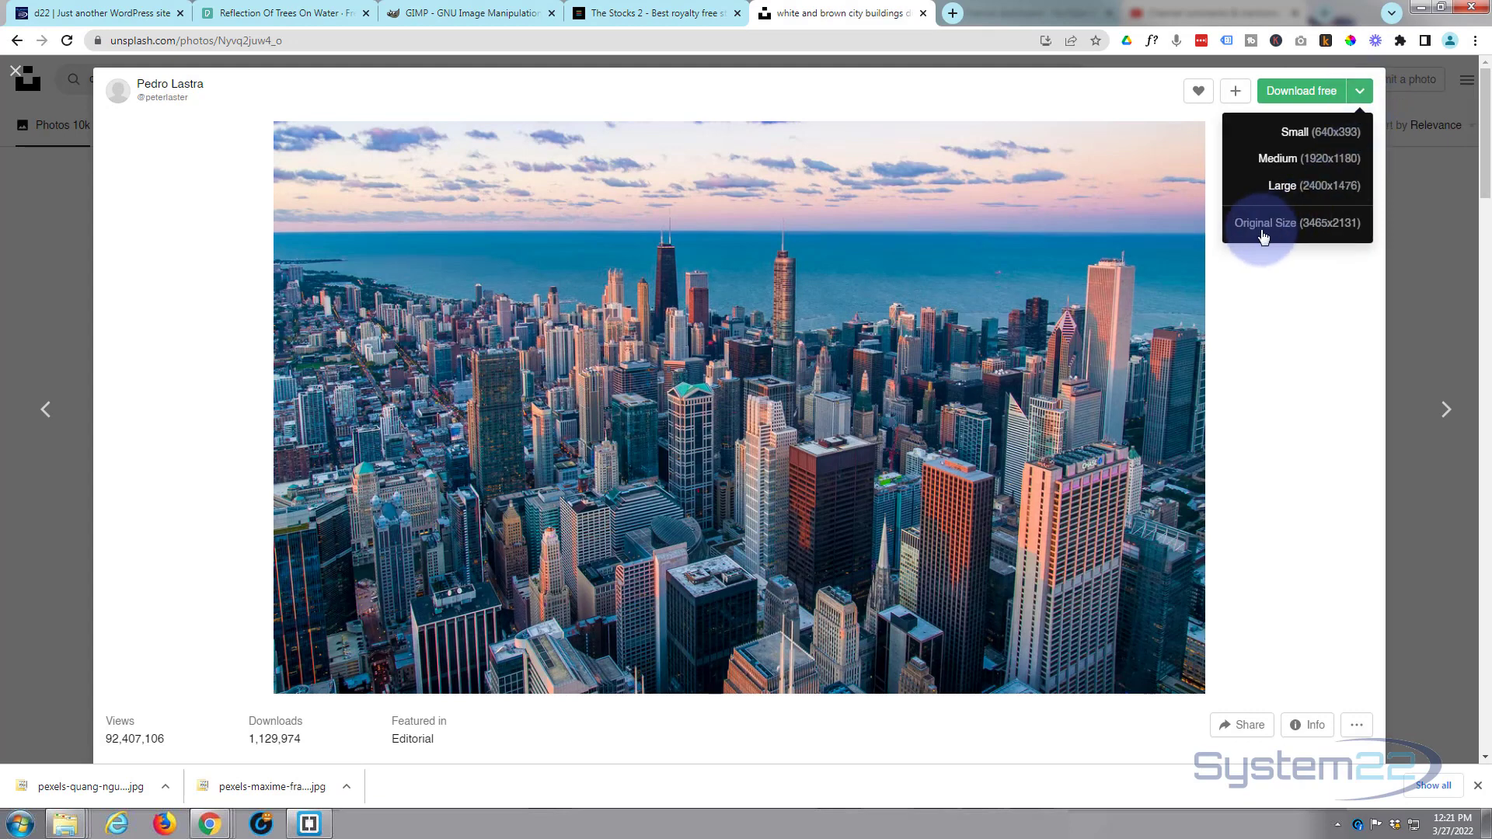
click(1320, 228)
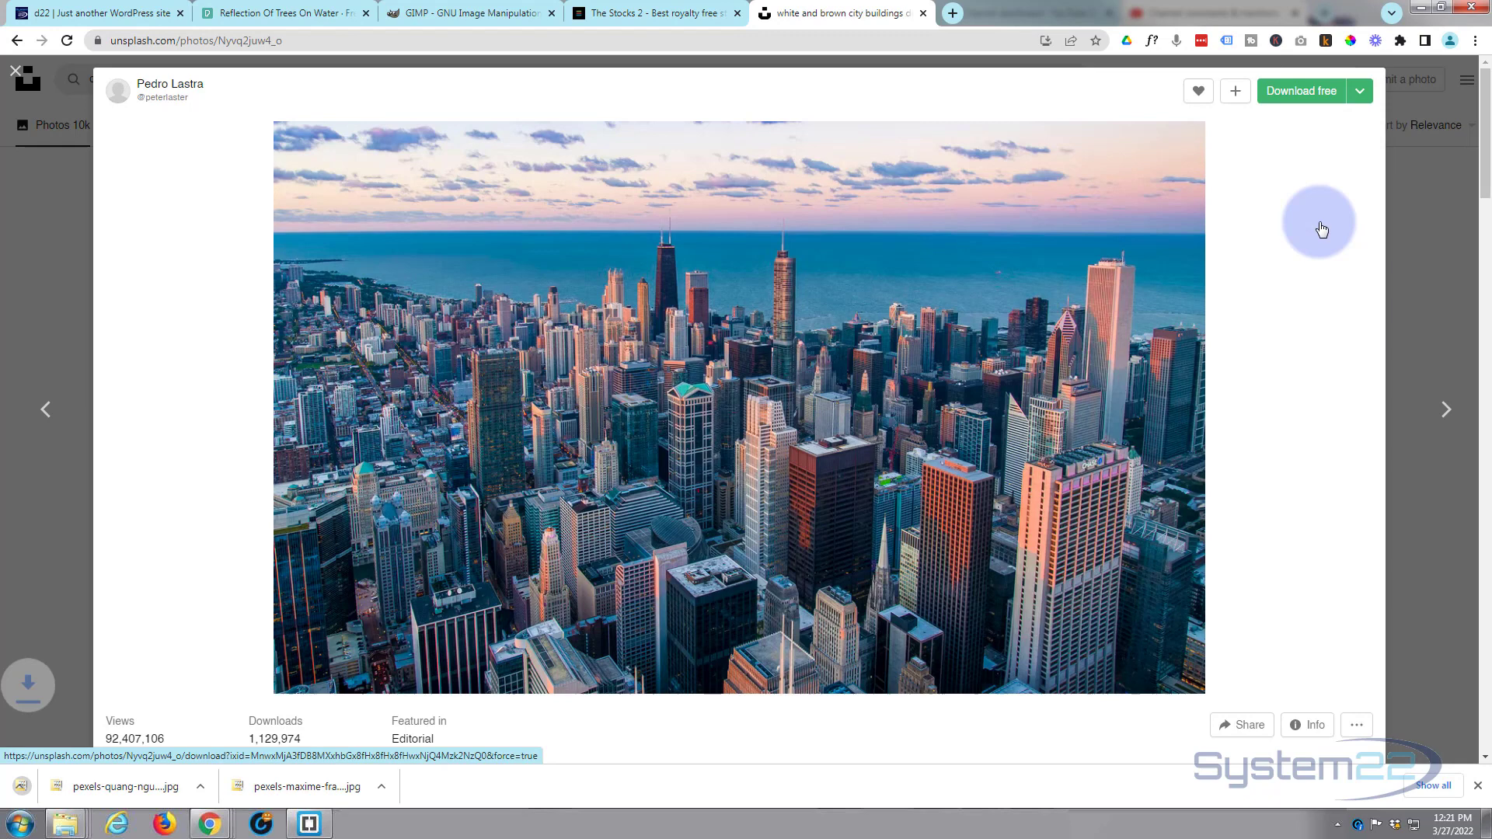
- Locate the downloaded city photo (3465 x 2131, 2.02 MB) in the pix folder and bring Photoshop into view
click(5, 787)
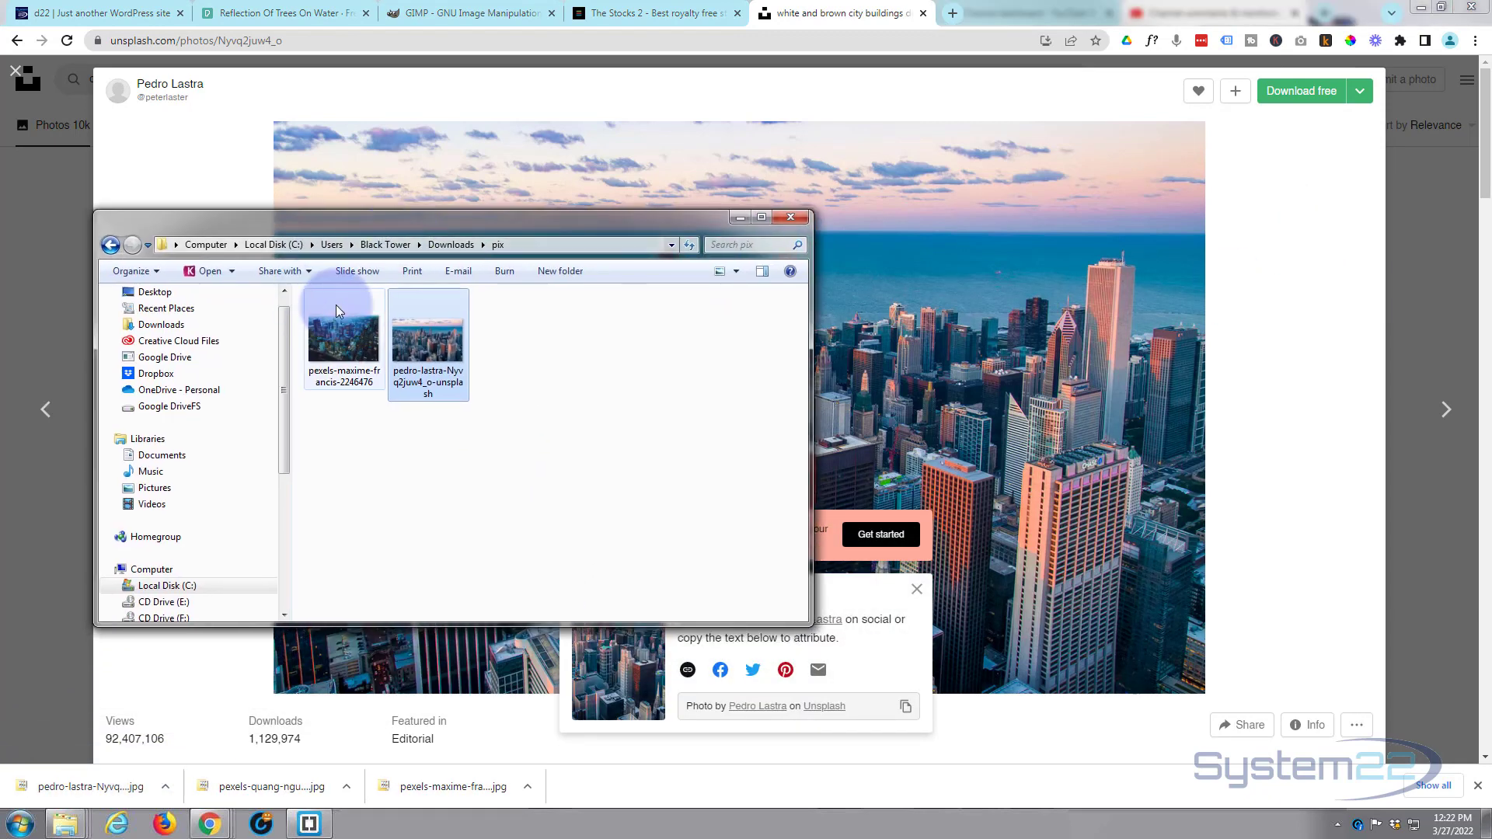
click(408, 359)
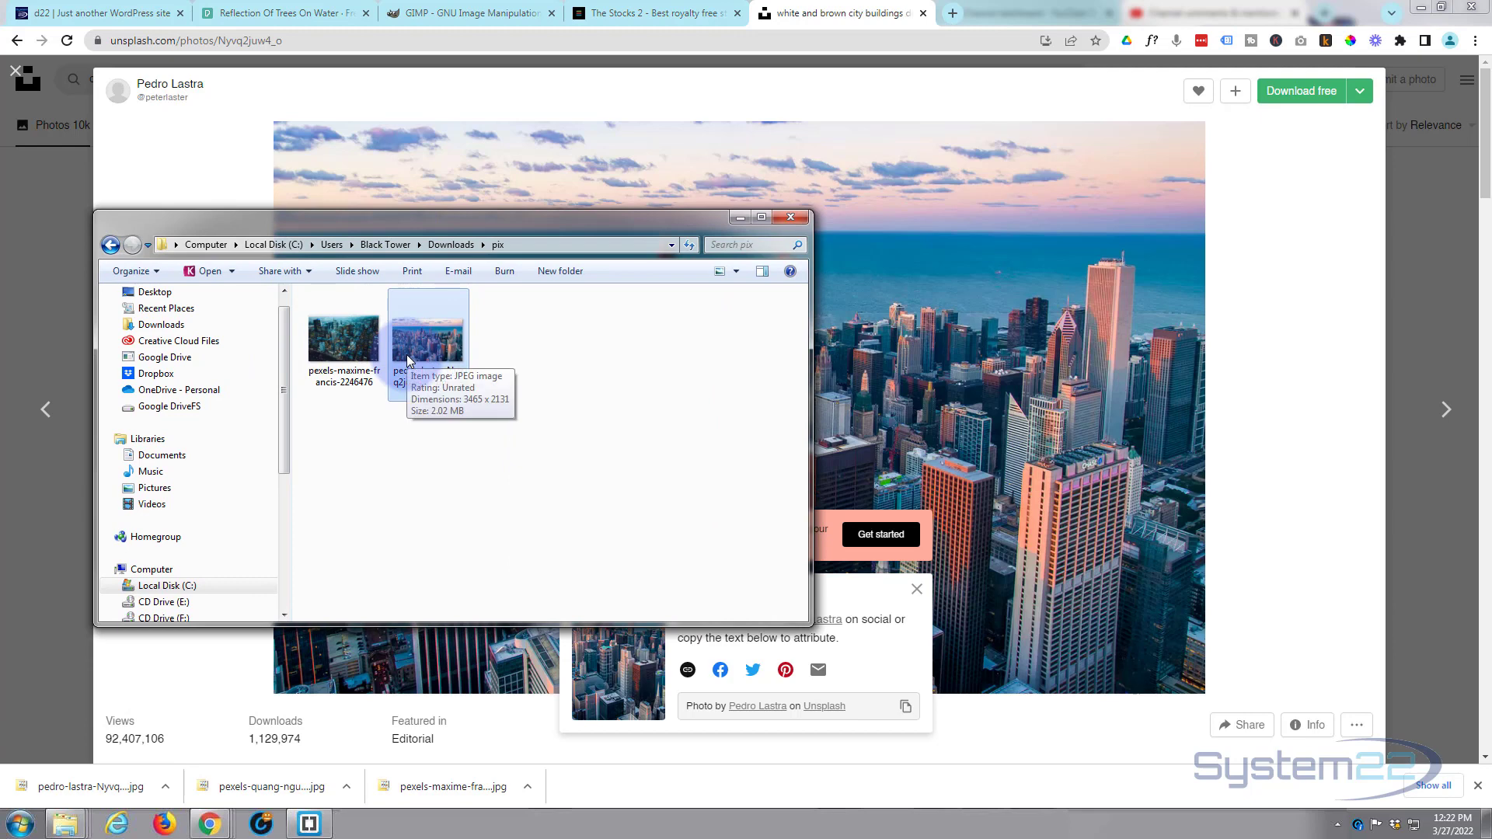
click(436, 389)
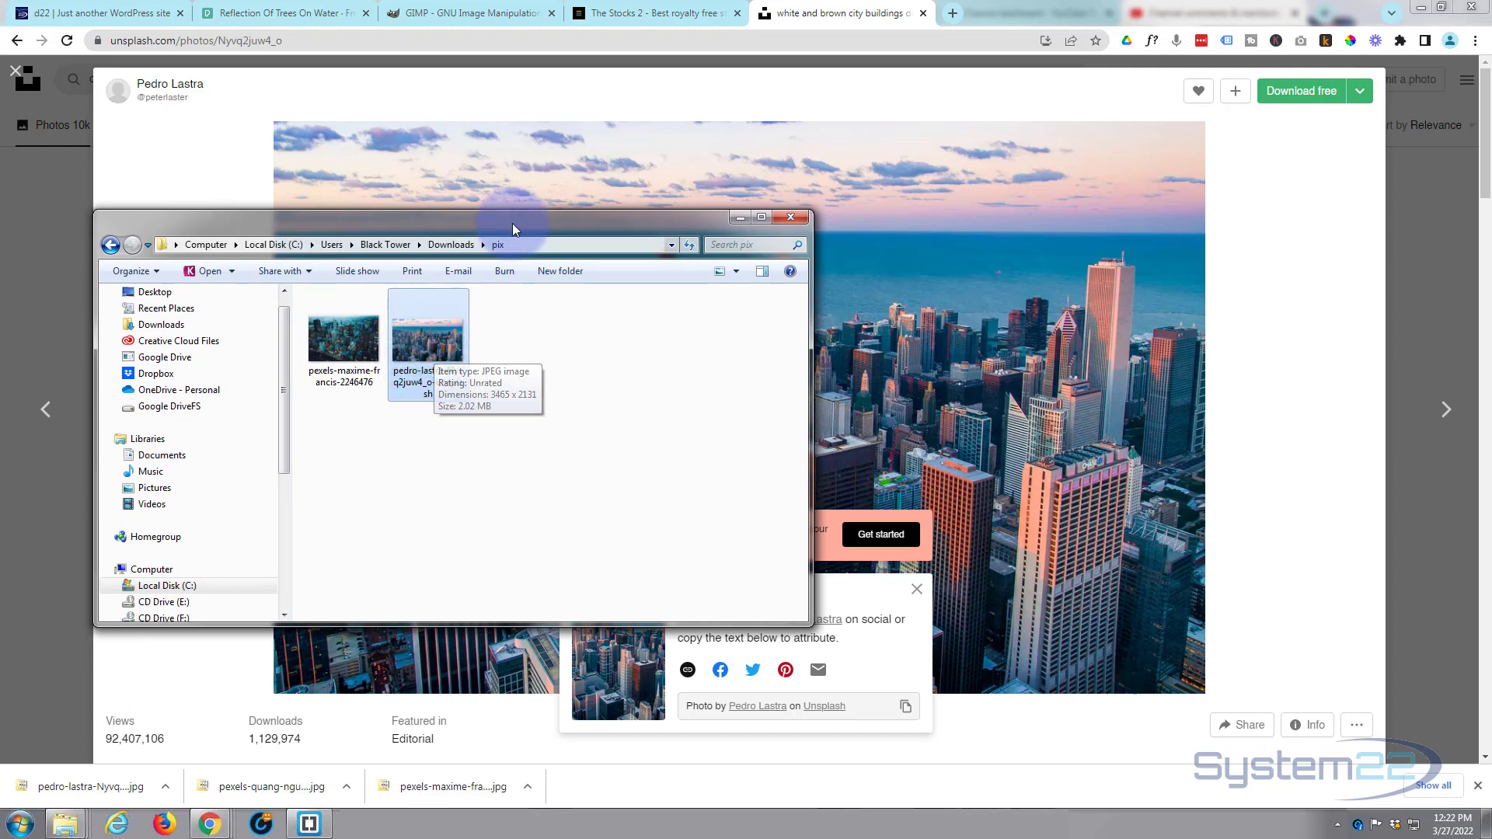
click(529, 198)
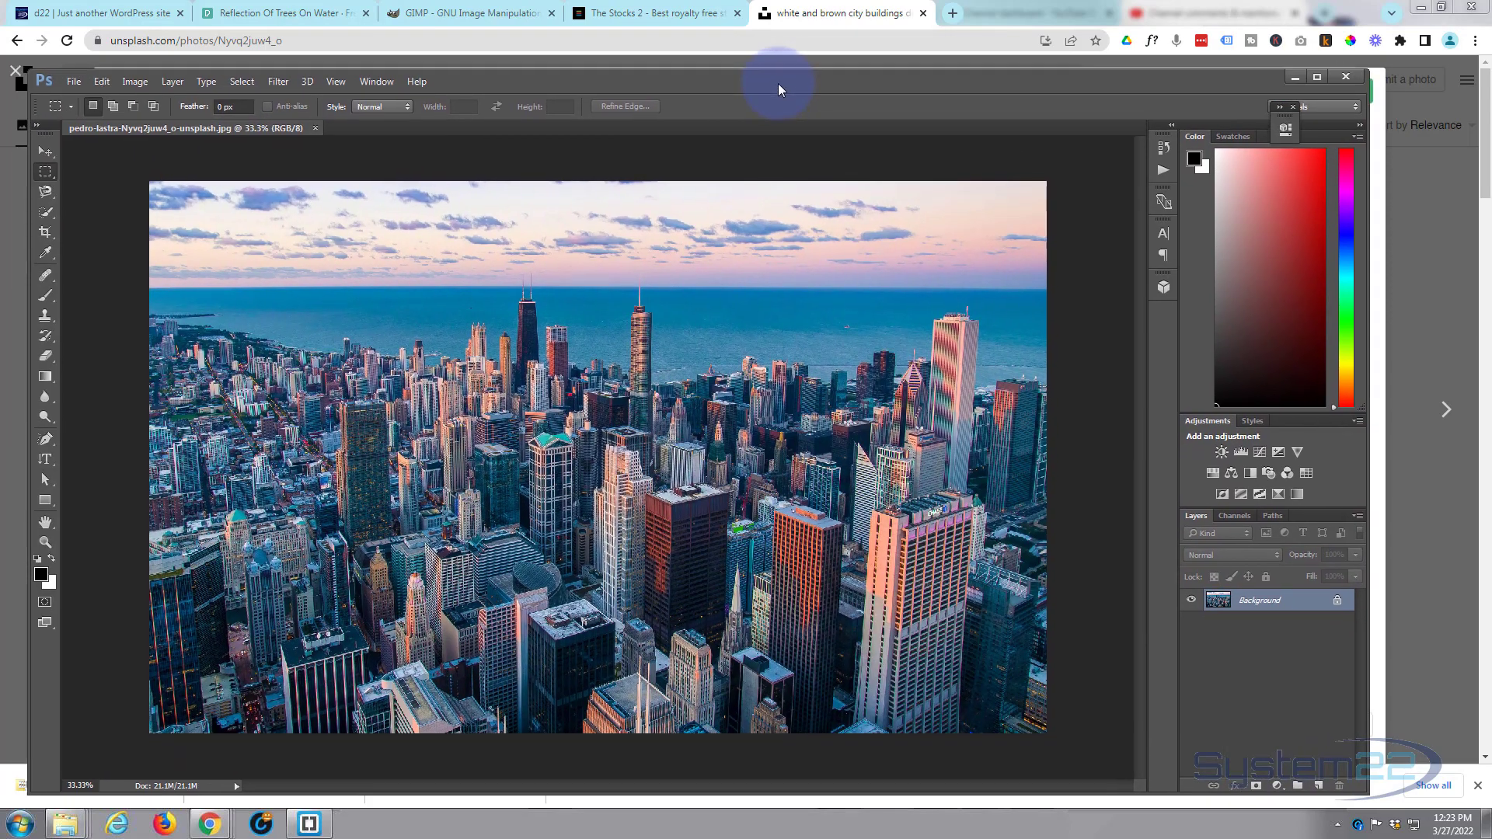
drag(777, 83, 780, 67)
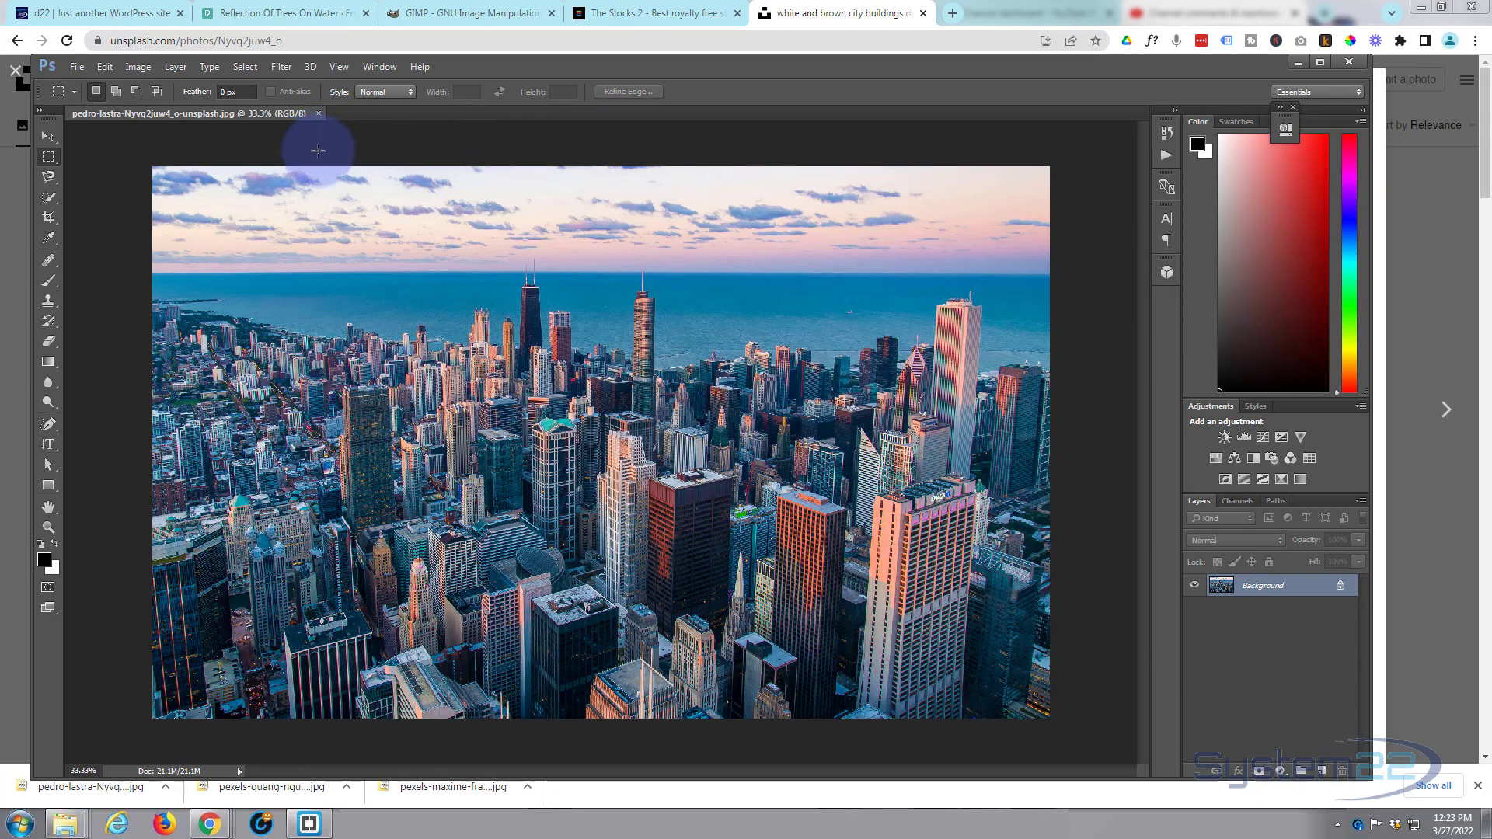
- Export the city photo for web at 1920 px wide as a JPEG named opt1 in the pix folder
key(ctrl+shift+alt+s)
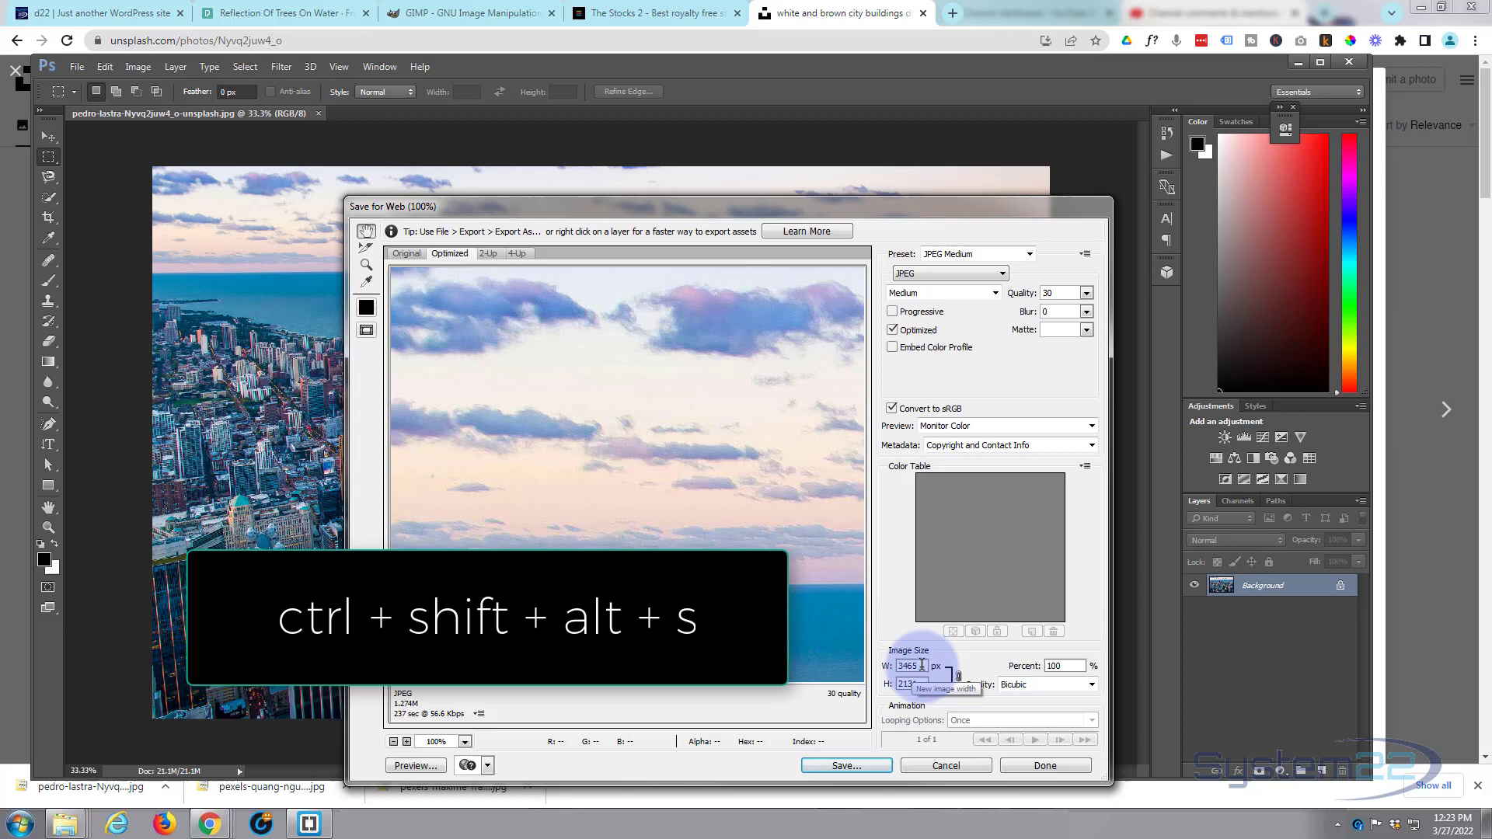
double_click(921, 665)
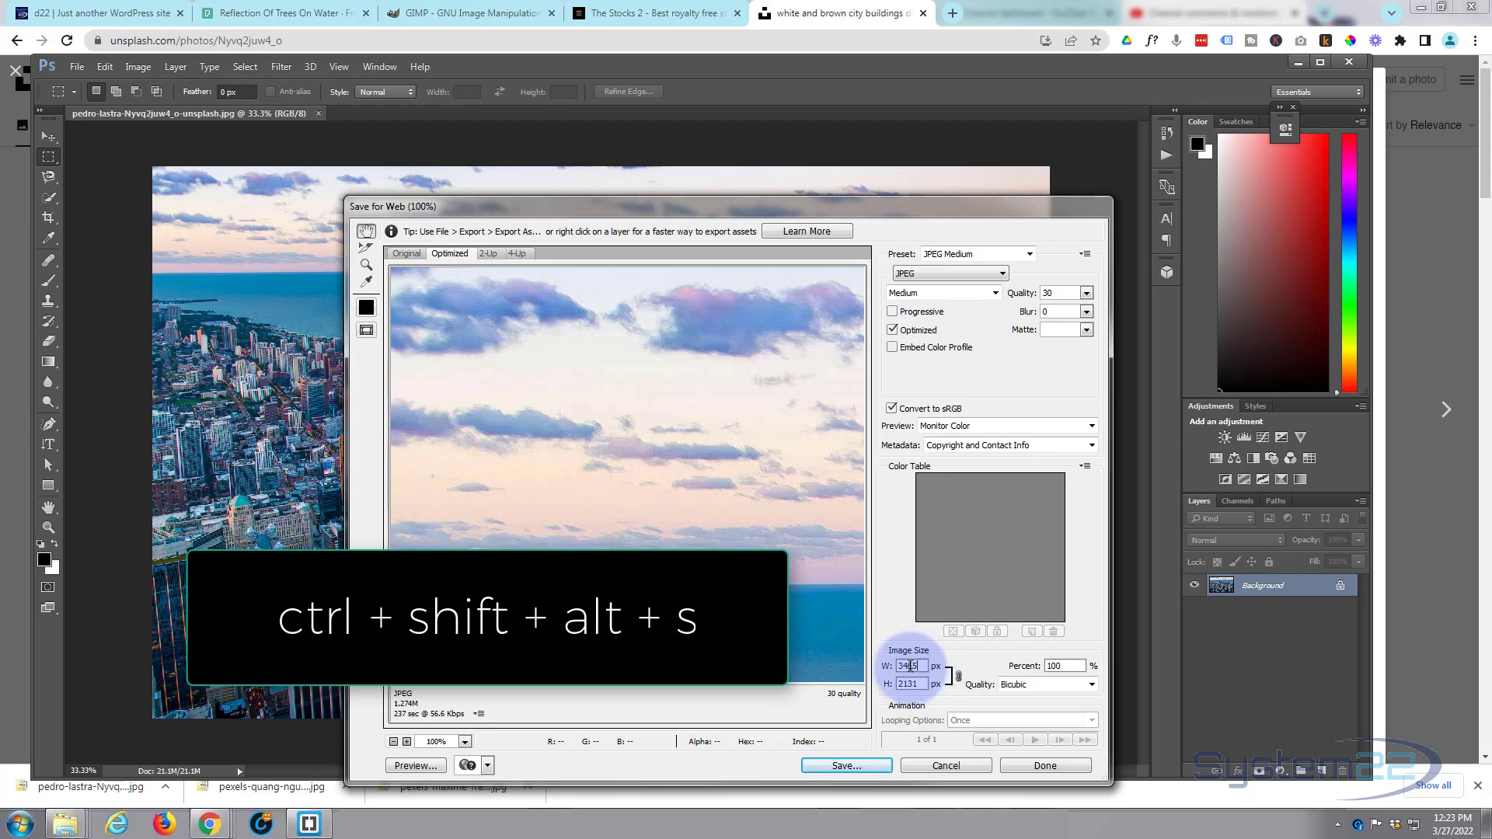
text(1920)
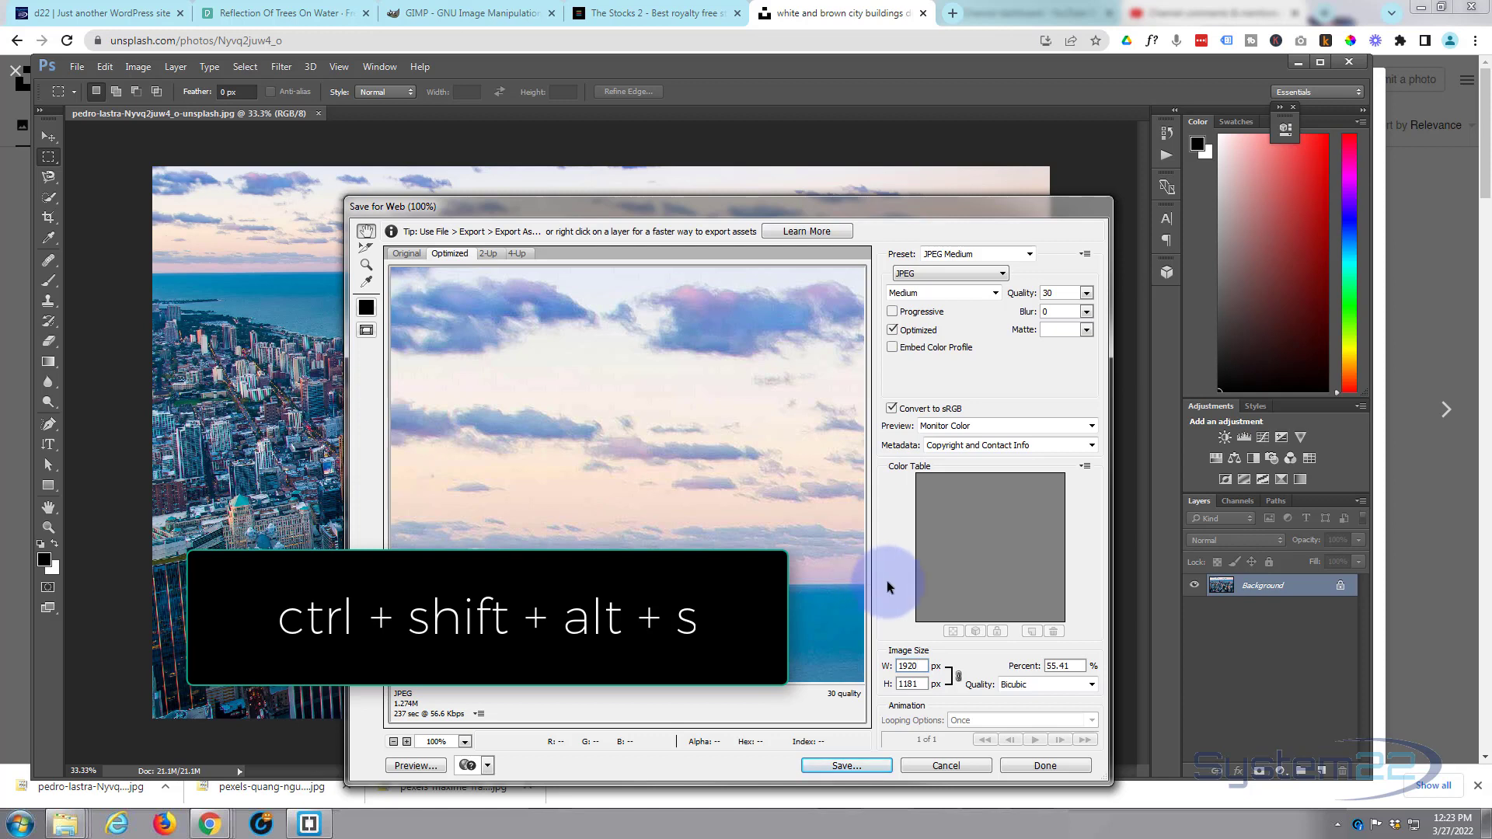
click(839, 766)
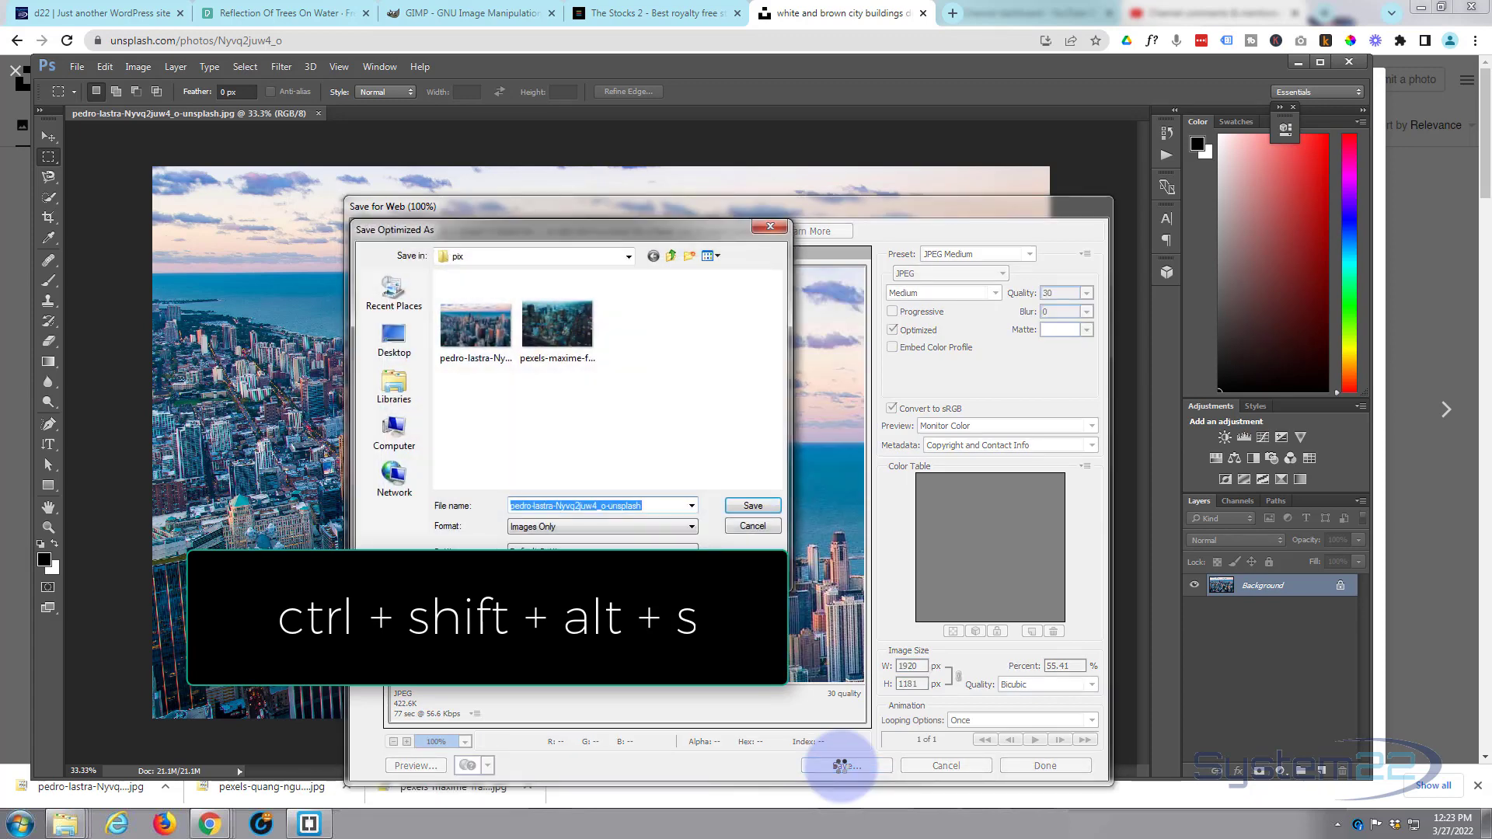
click(655, 505)
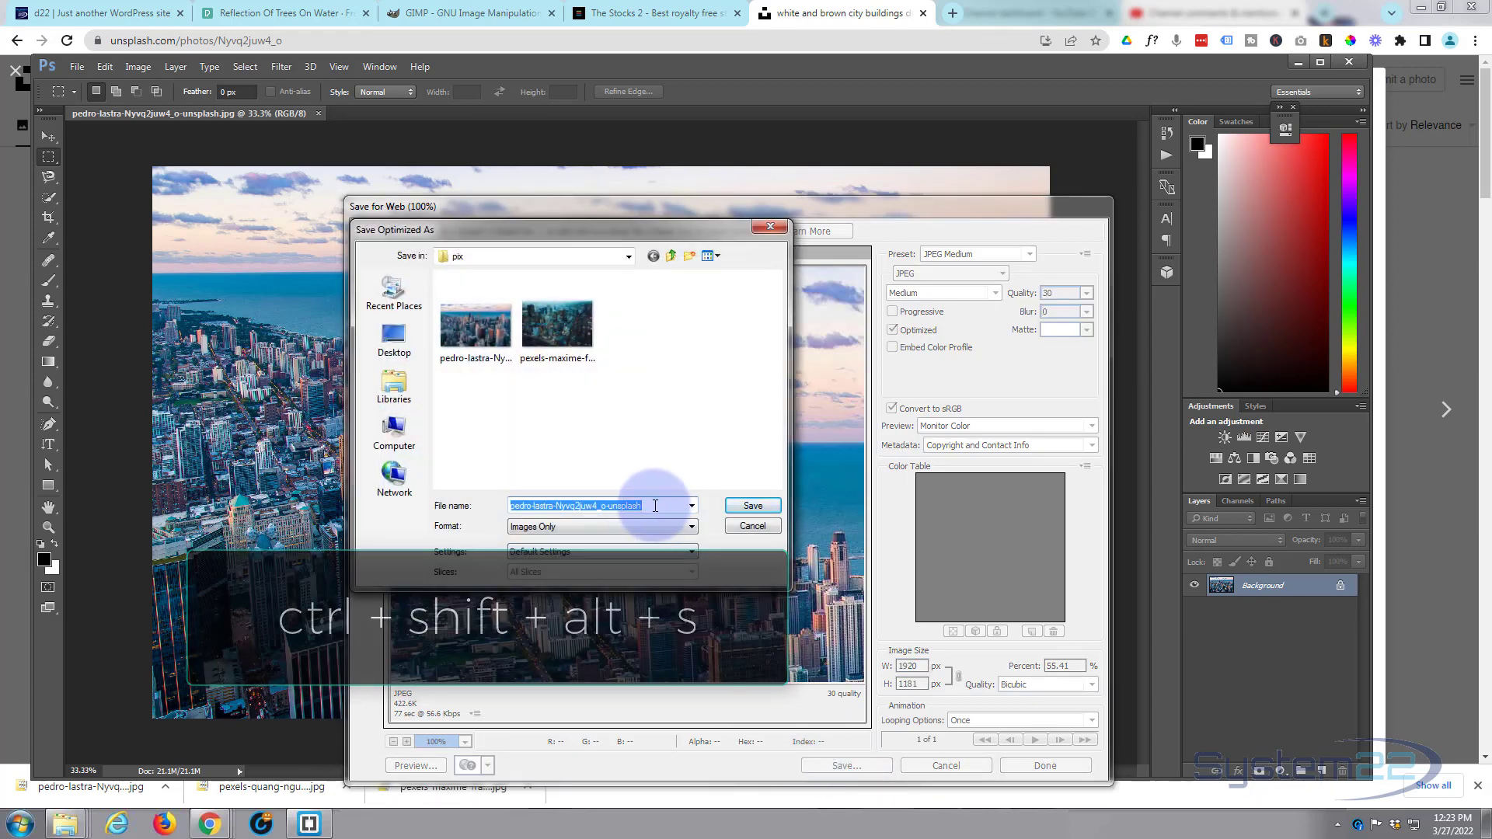
key(ctrl+a)
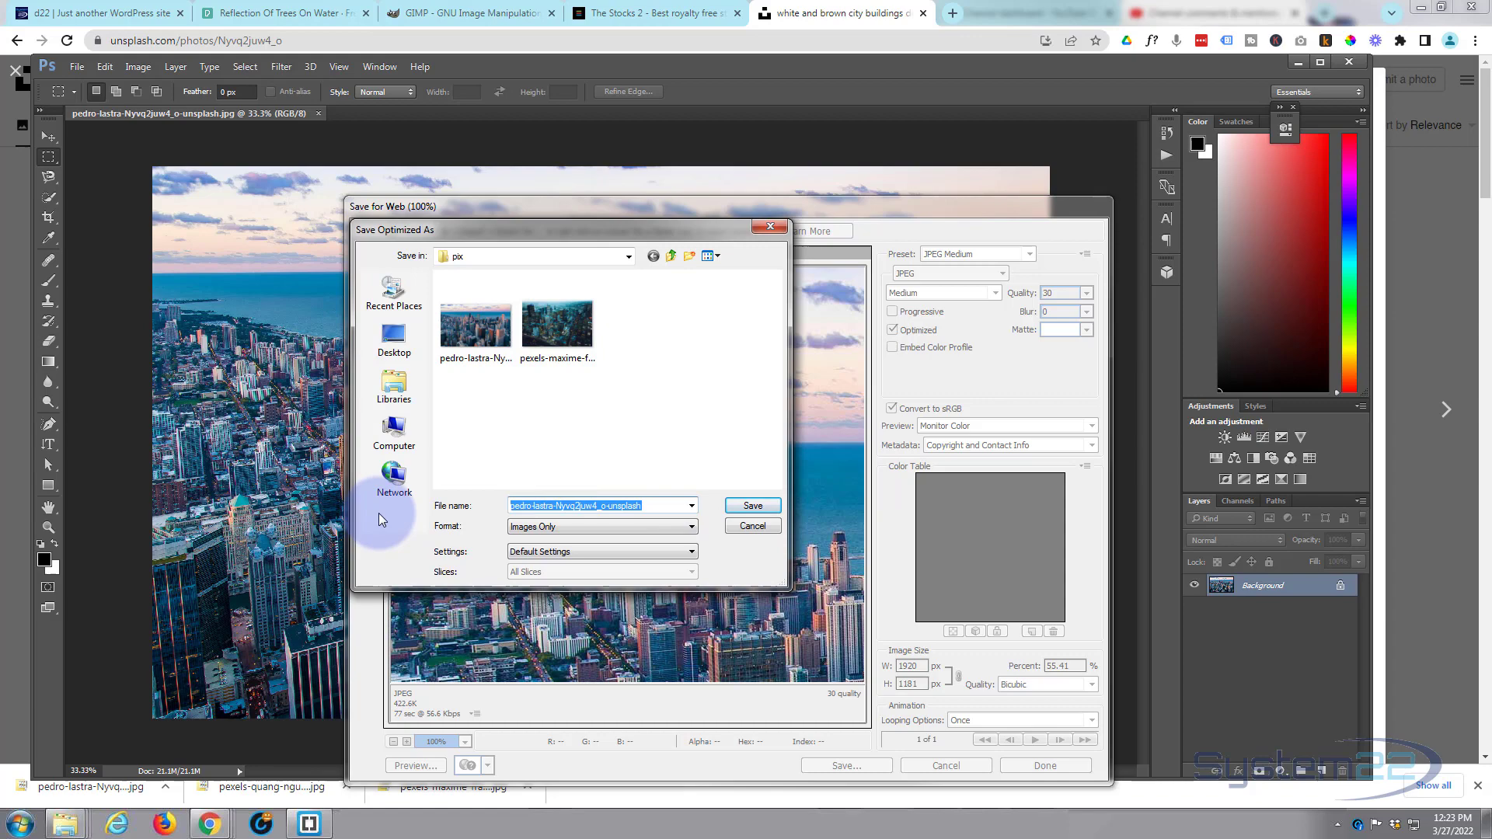
text(opt1)
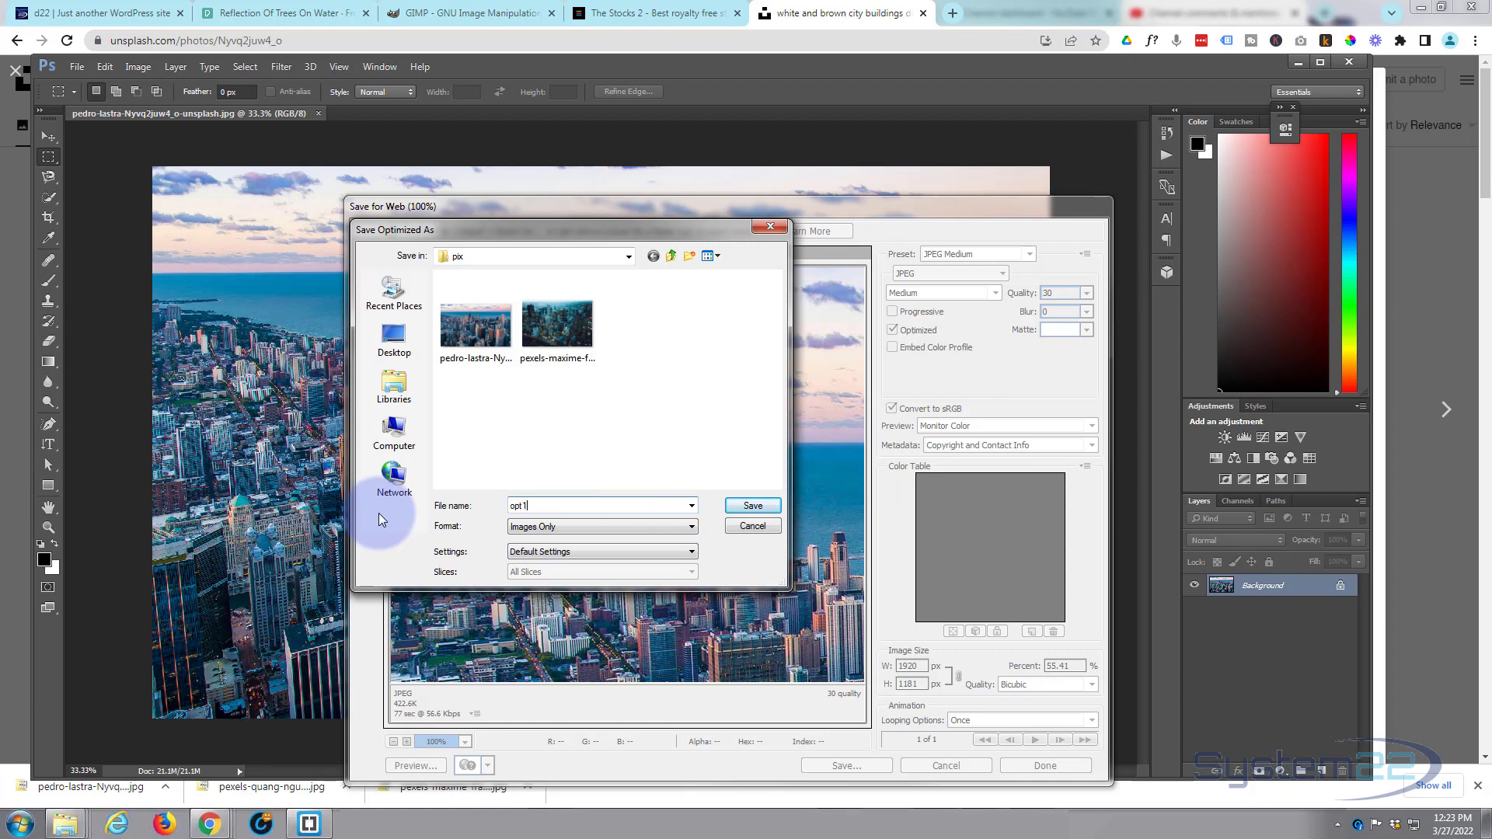
click(763, 505)
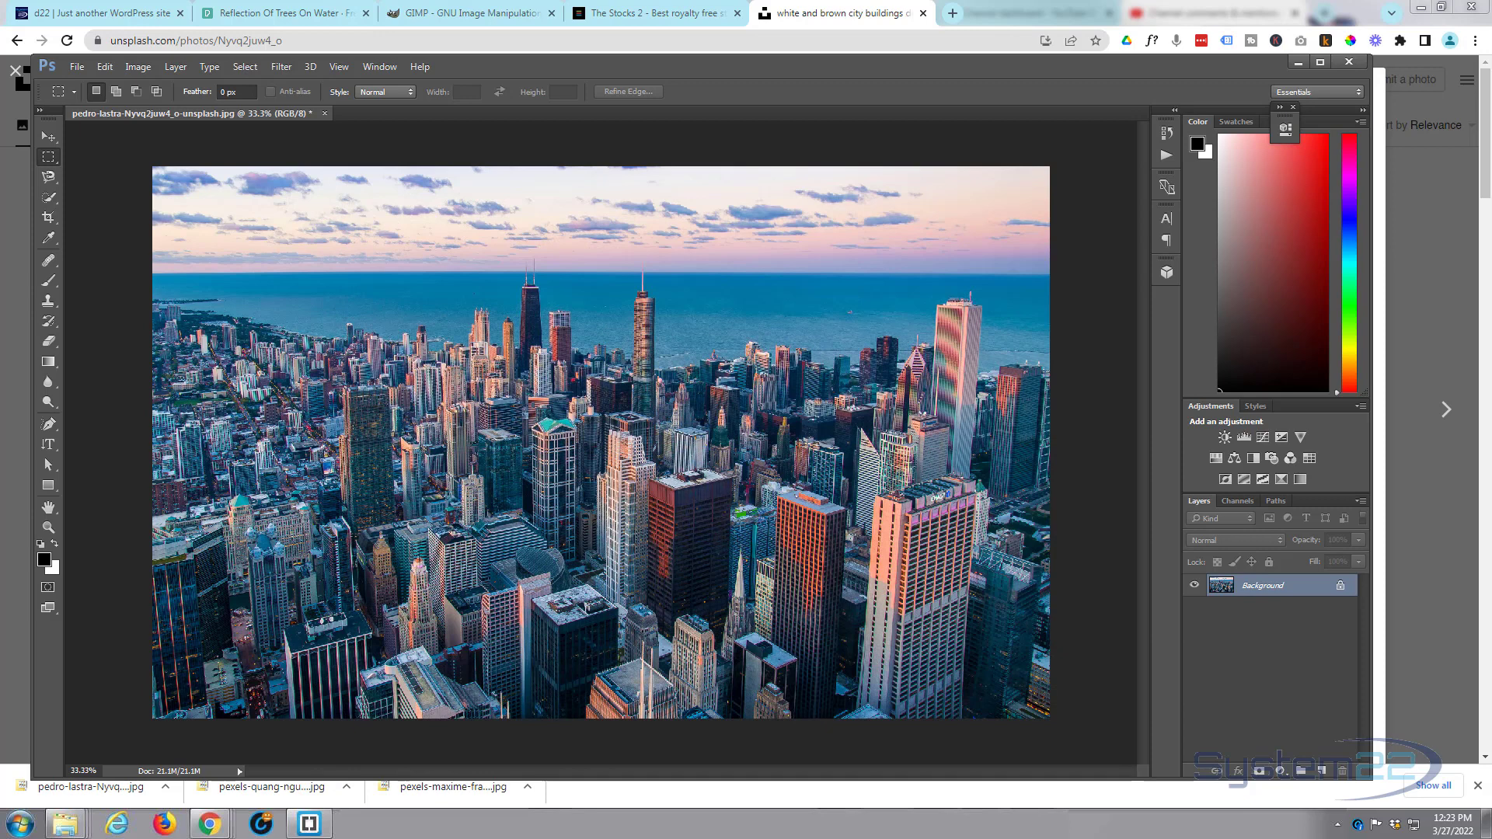
- In the pix folder, compare opt1's 423 KB size against the 2.02 MB original
click(309, 250)
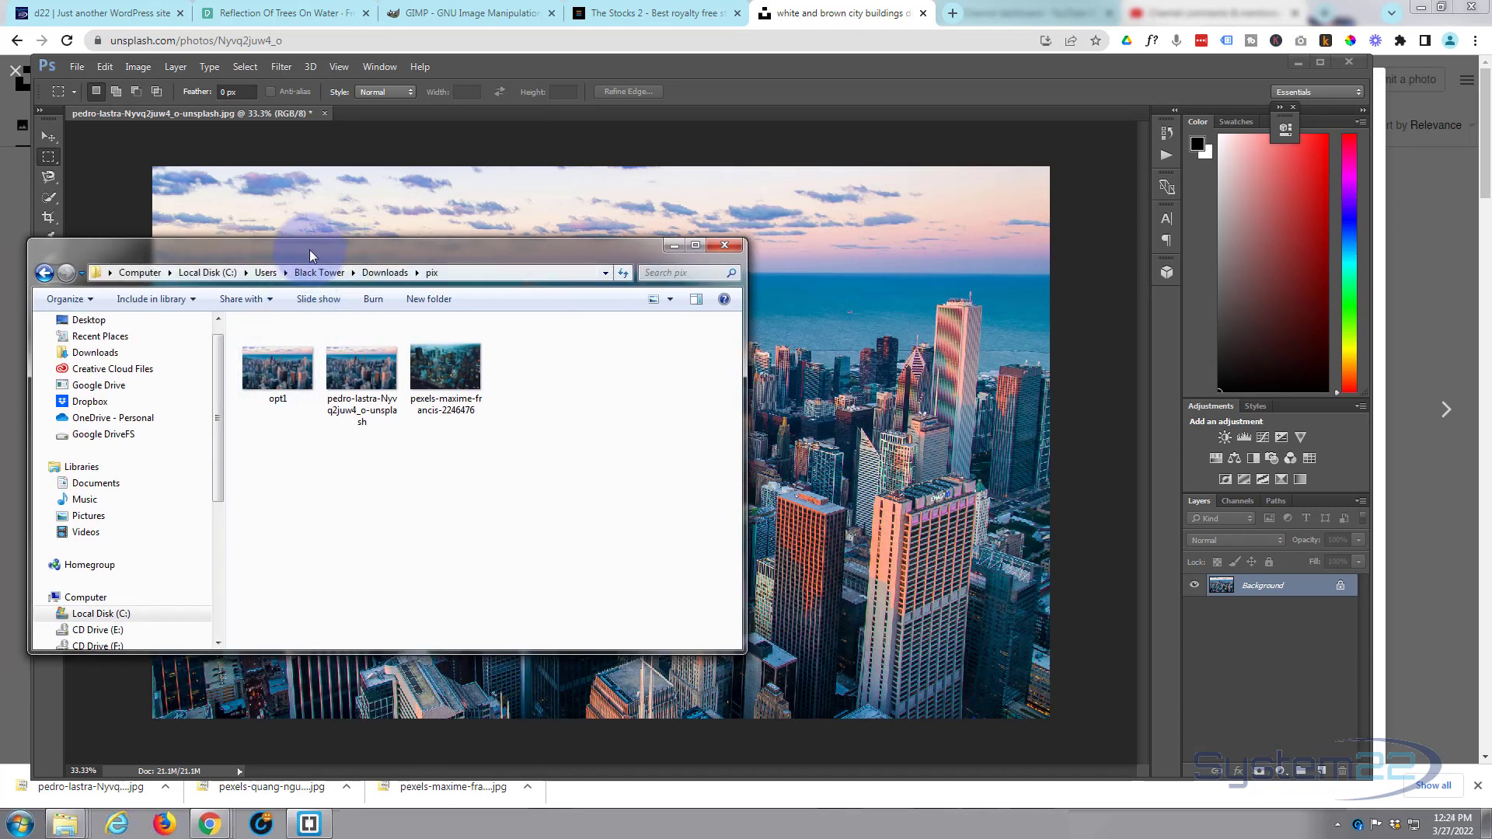
click(276, 381)
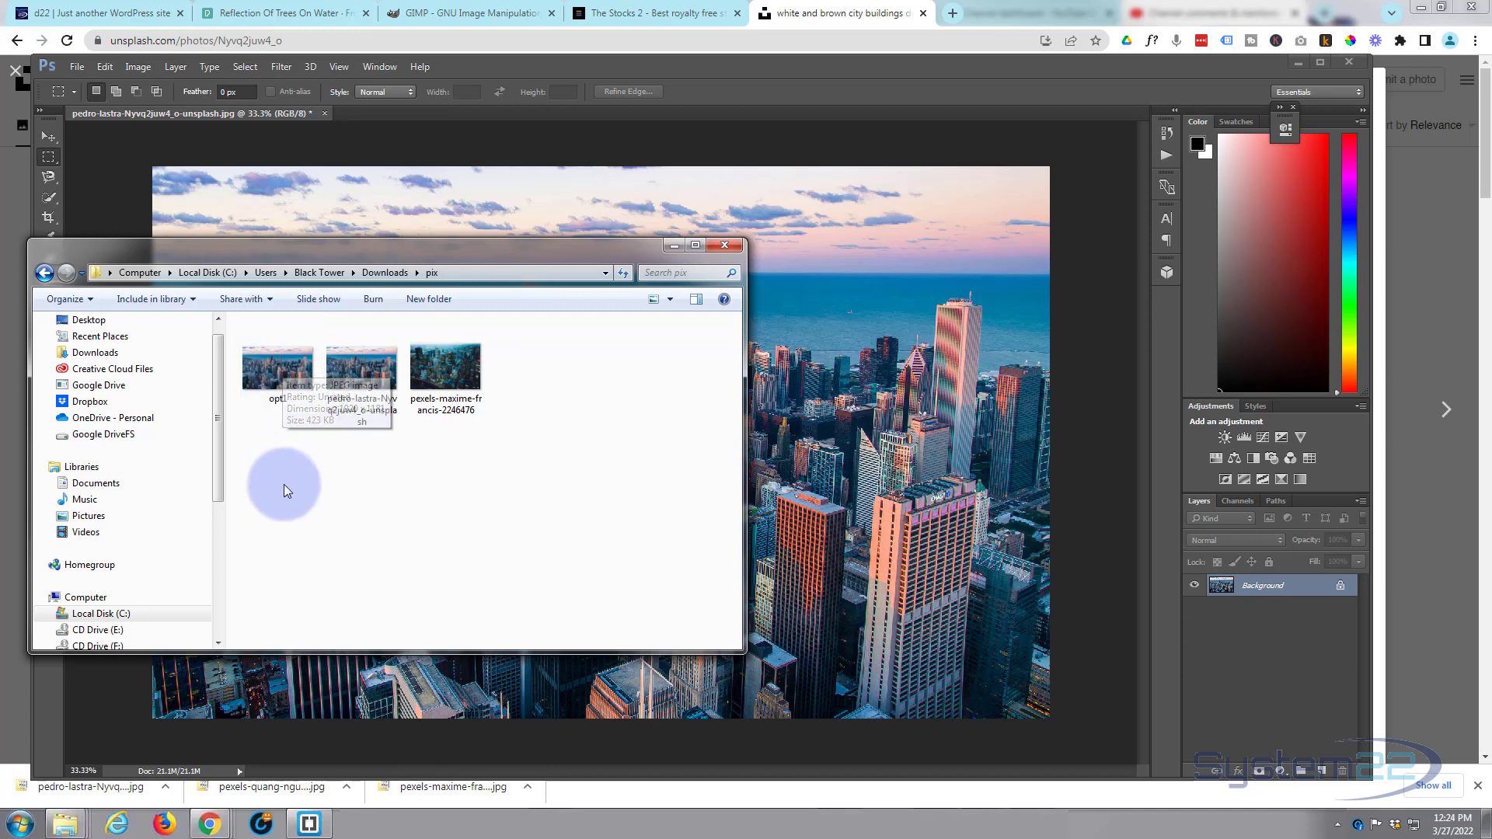
click(354, 371)
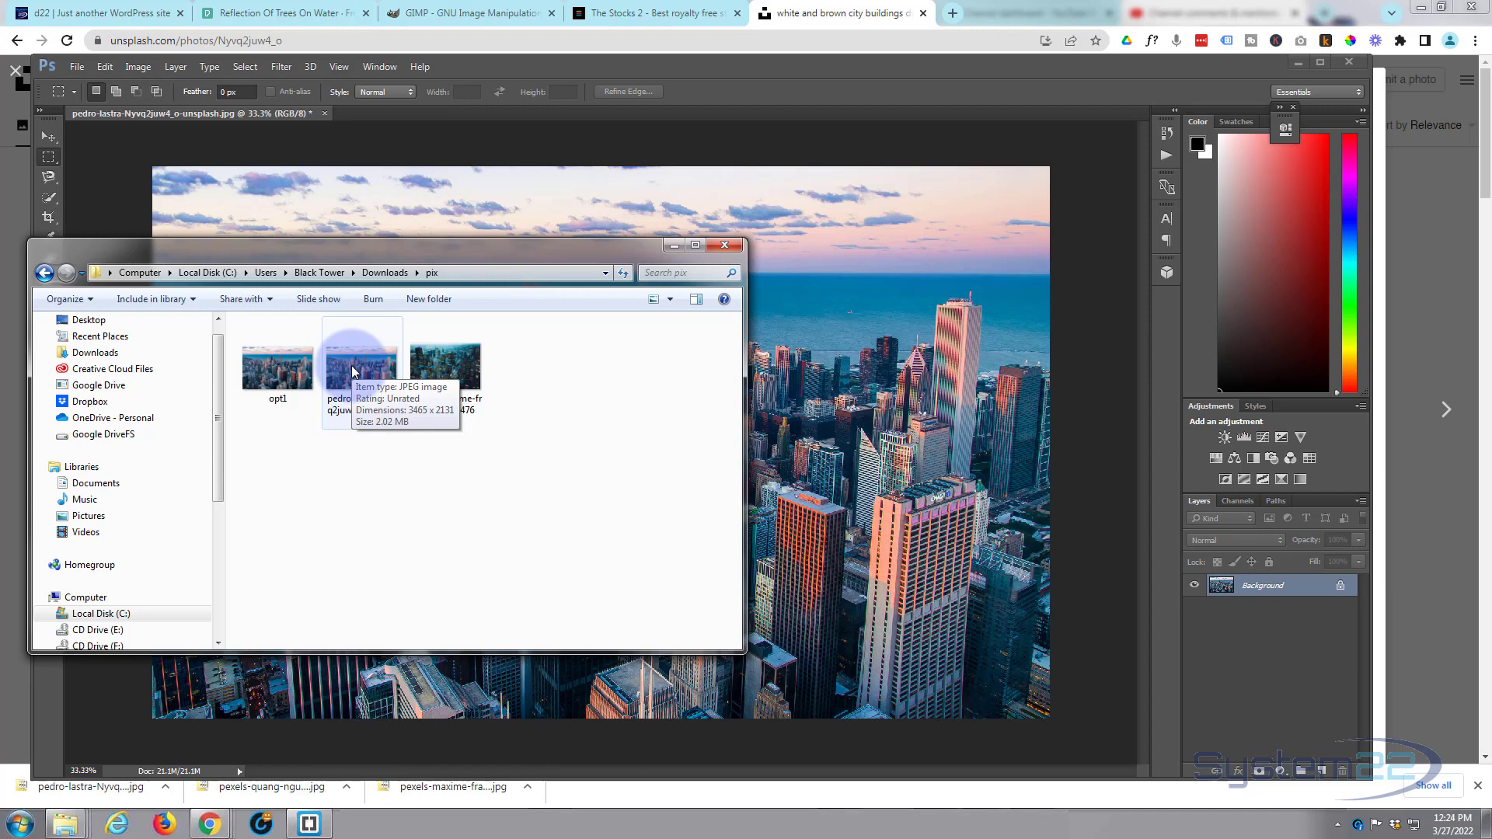
click(281, 379)
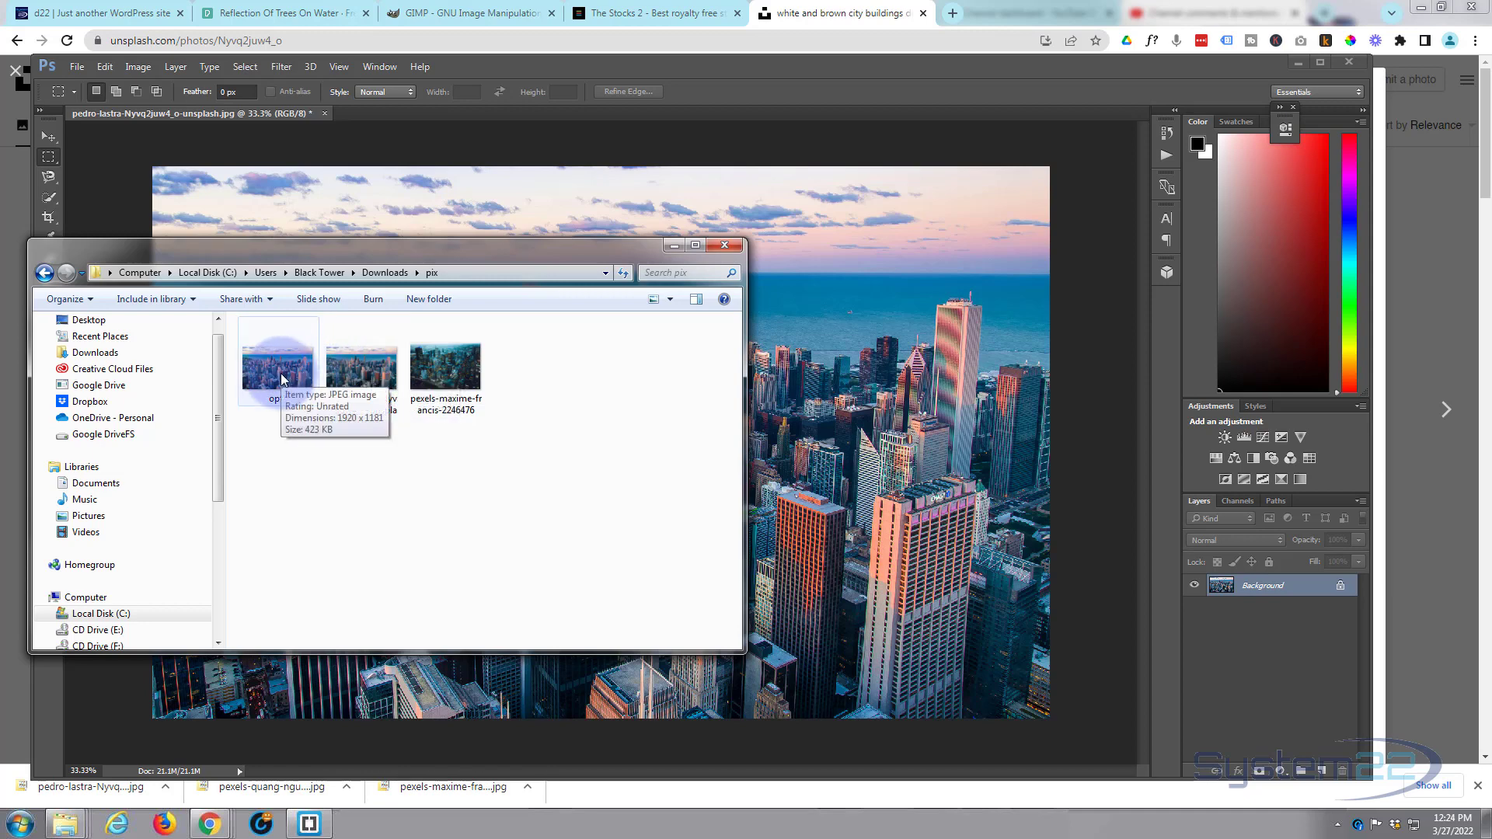
- Close the folder window and return to the d22 WordPress tab in Chrome
click(388, 230)
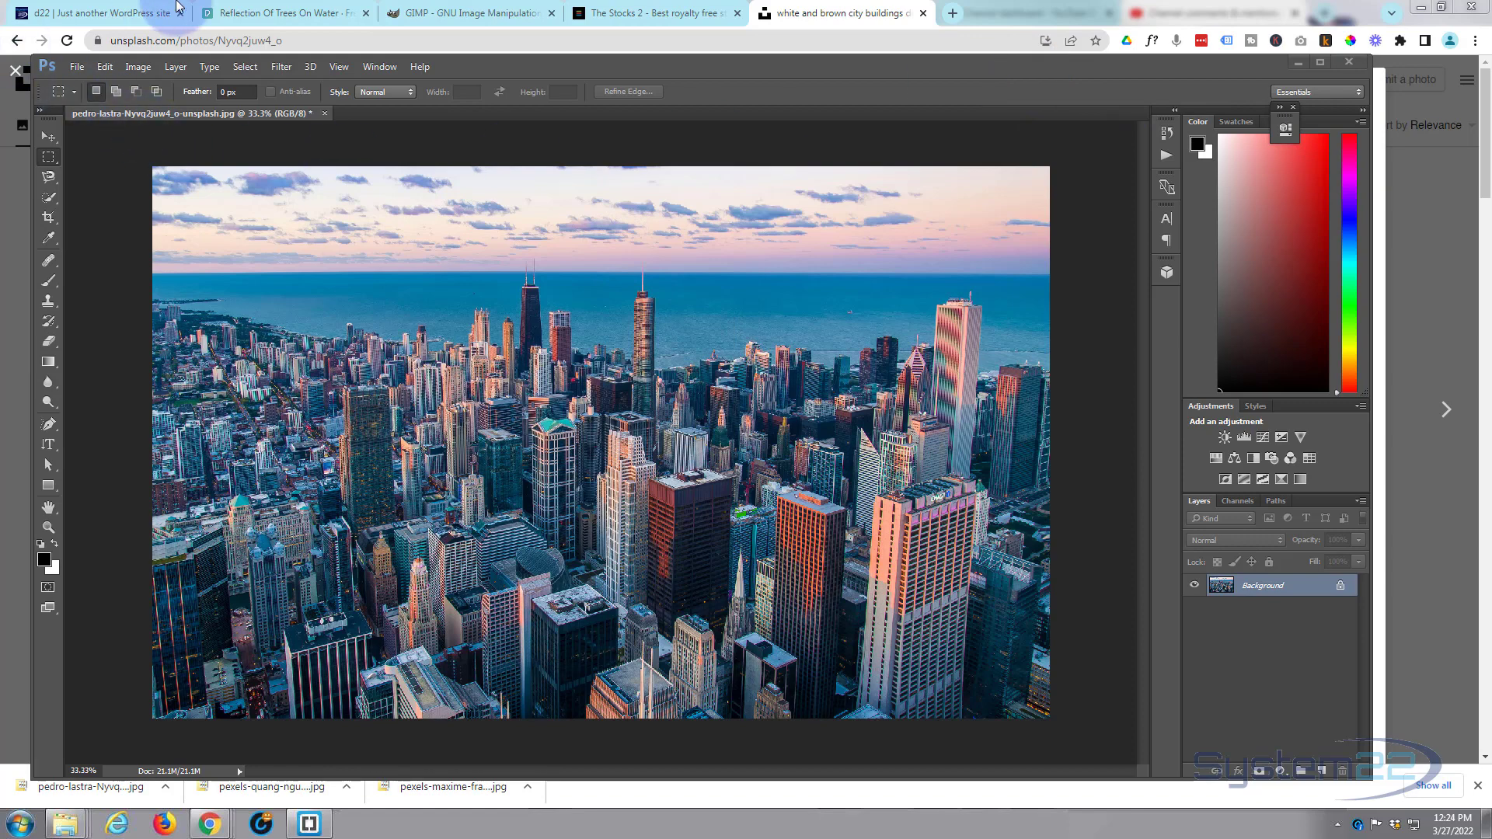
click(120, 14)
click(120, 14)
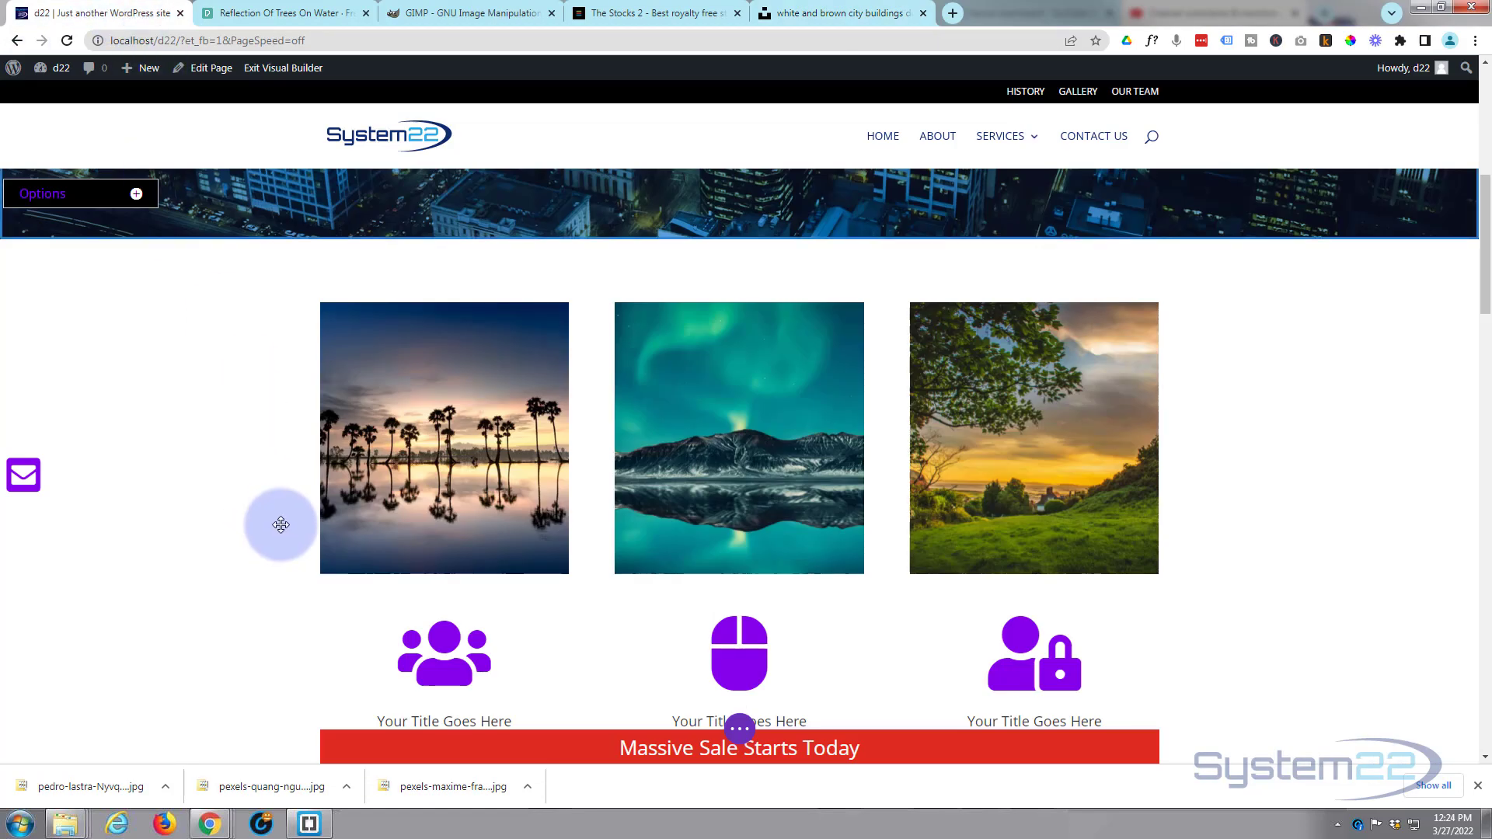
- Replace the hero section's old background image with the uploaded opt1 photo
scroll(282, 519, up, 5)
scroll(123, 376, up, 1)
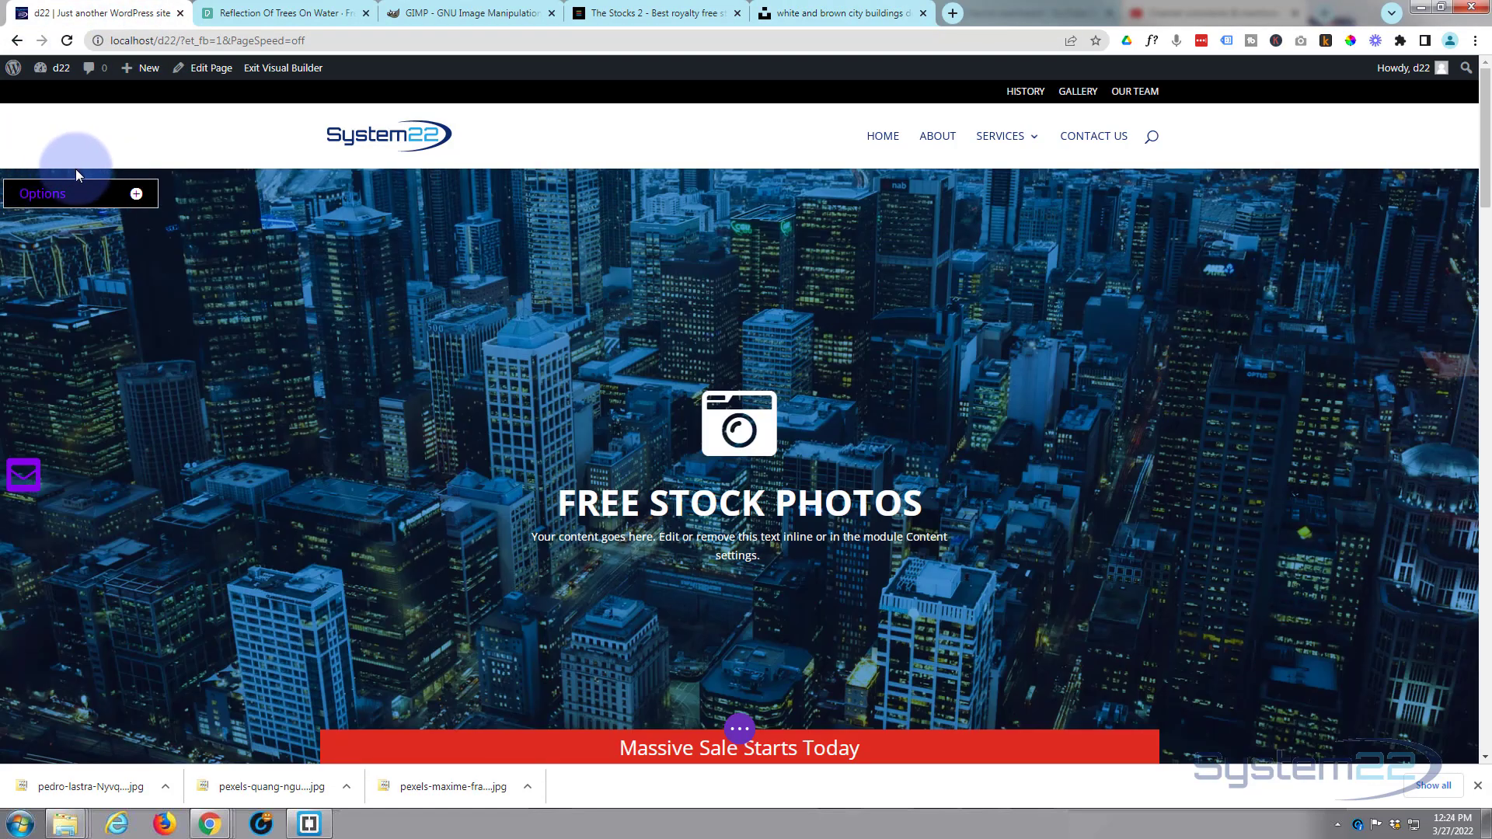
mouse_move(80, 323)
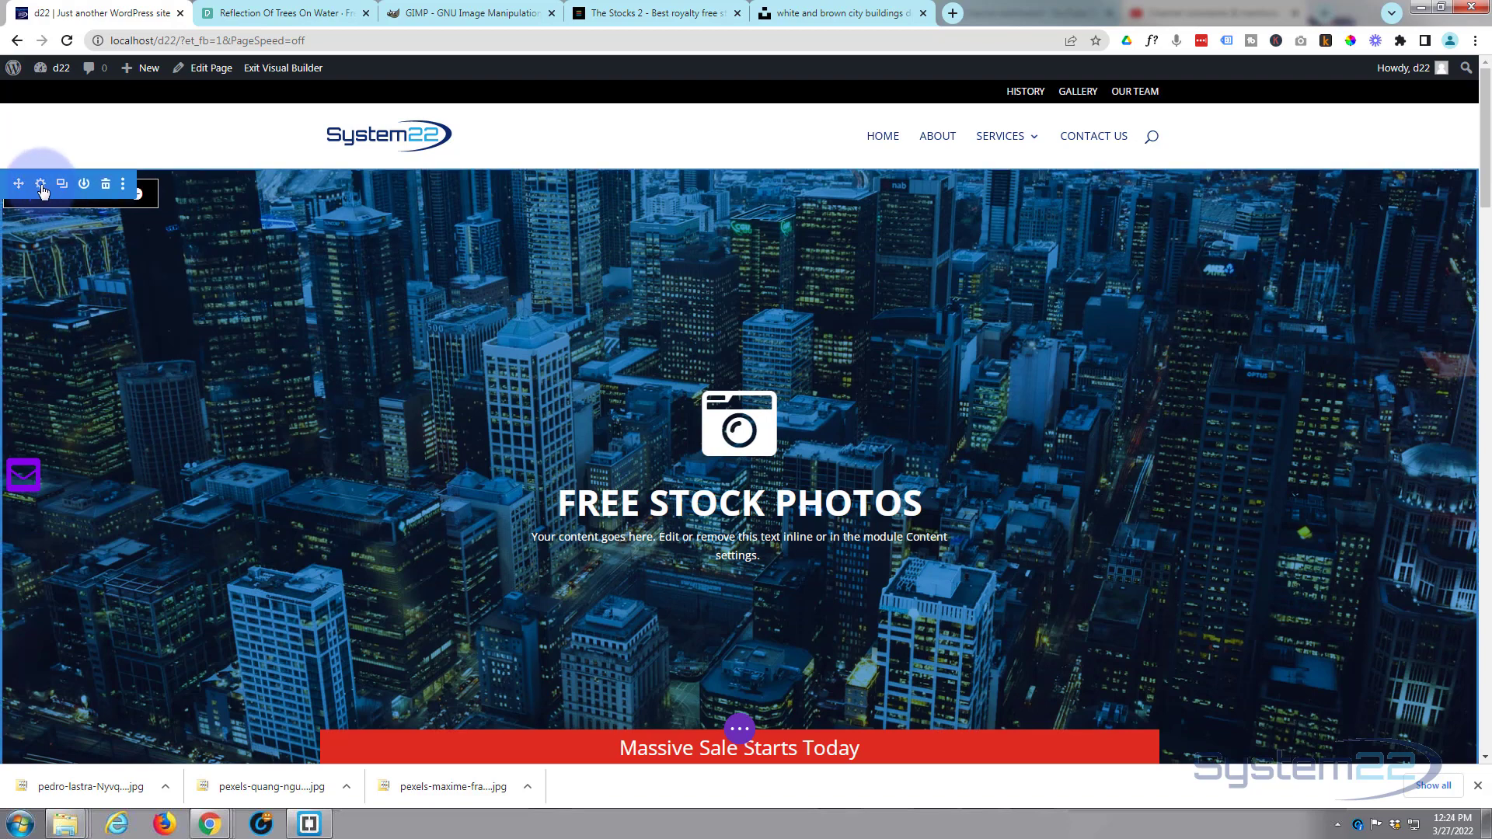
click(42, 186)
click(1031, 299)
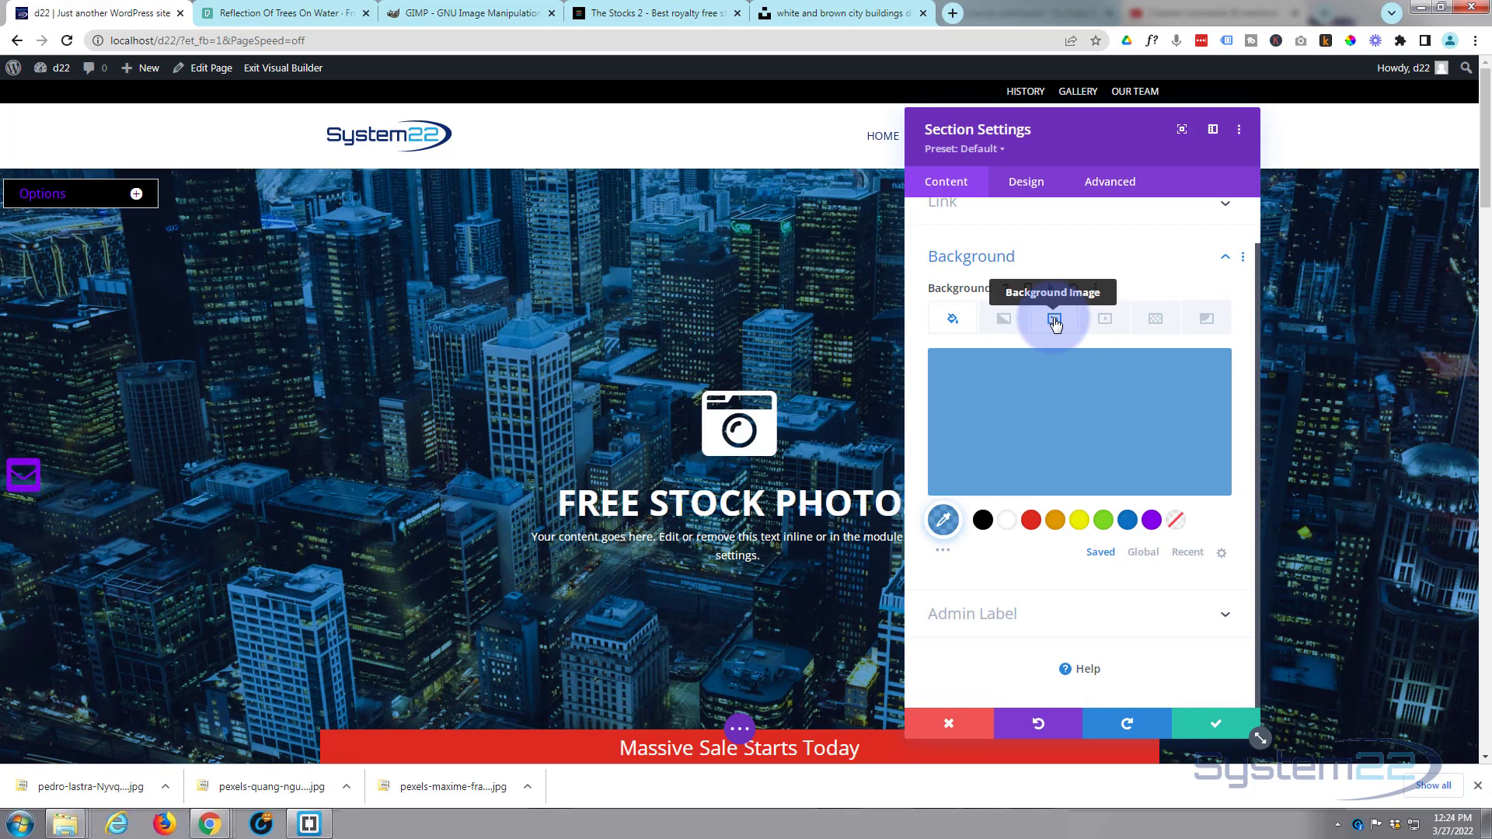
click(1055, 322)
click(1169, 382)
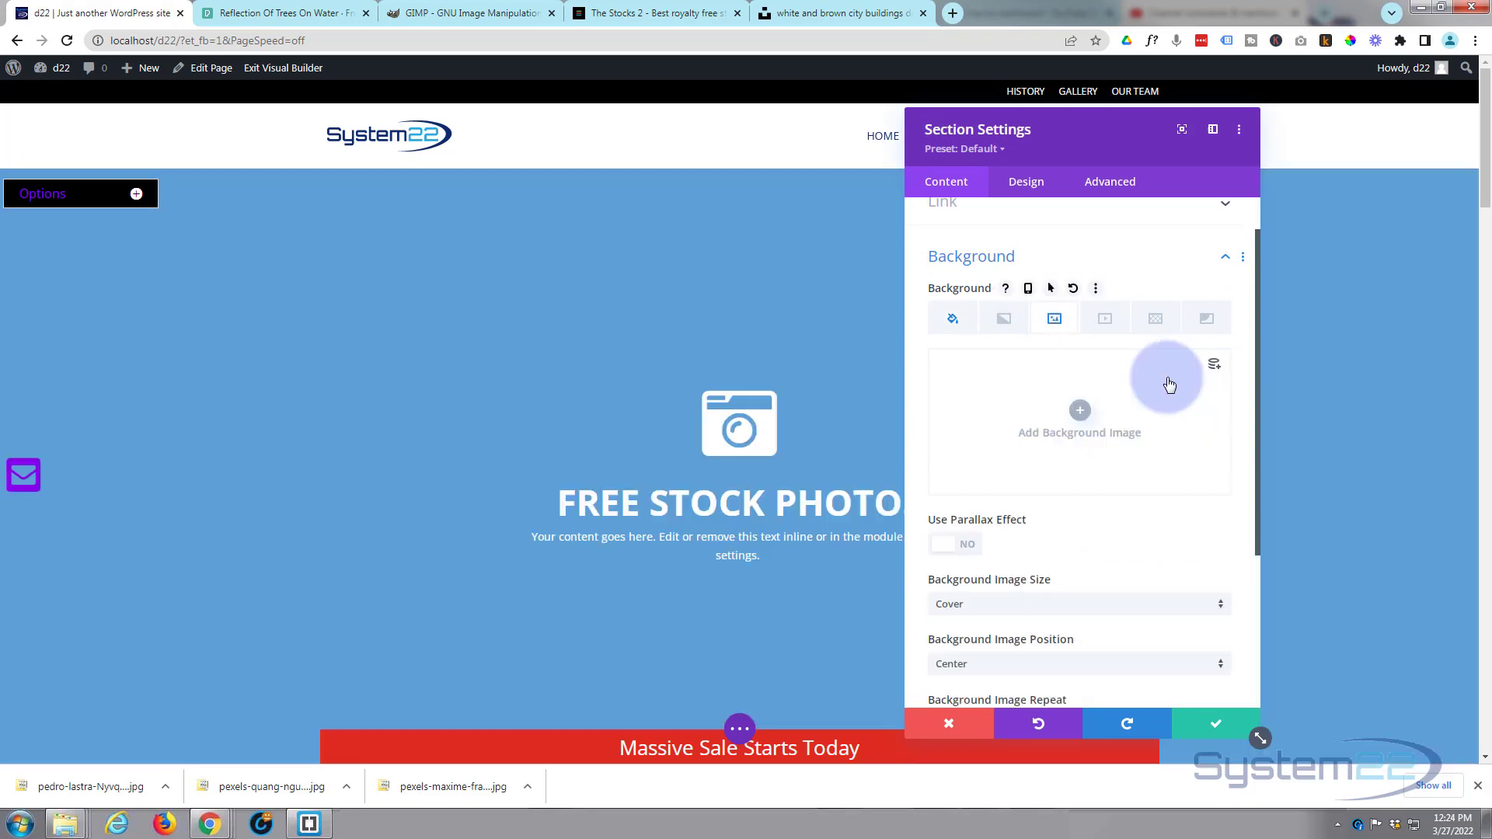
click(1080, 411)
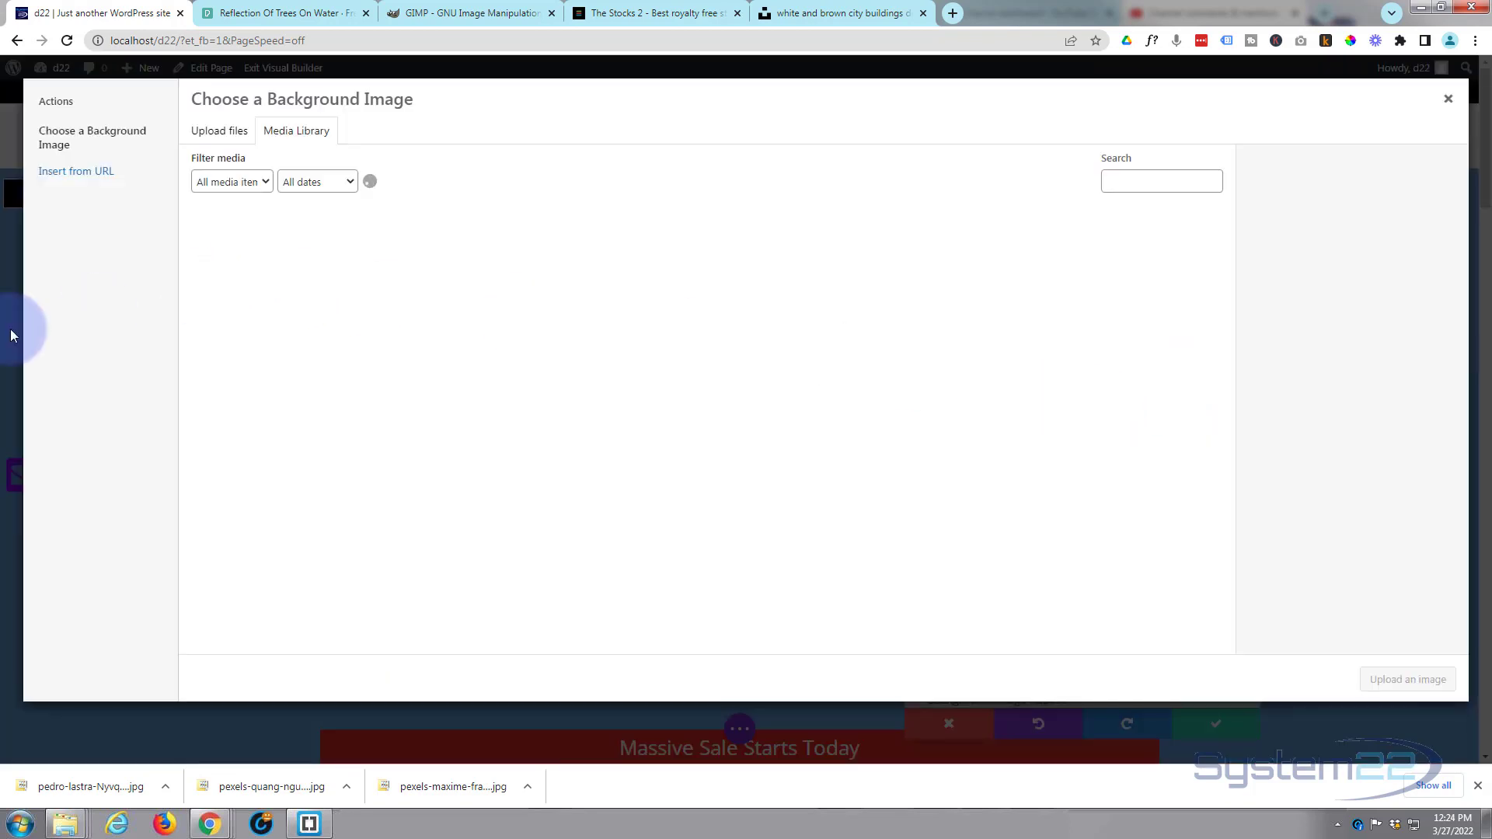
drag(0, 435, 269, 311)
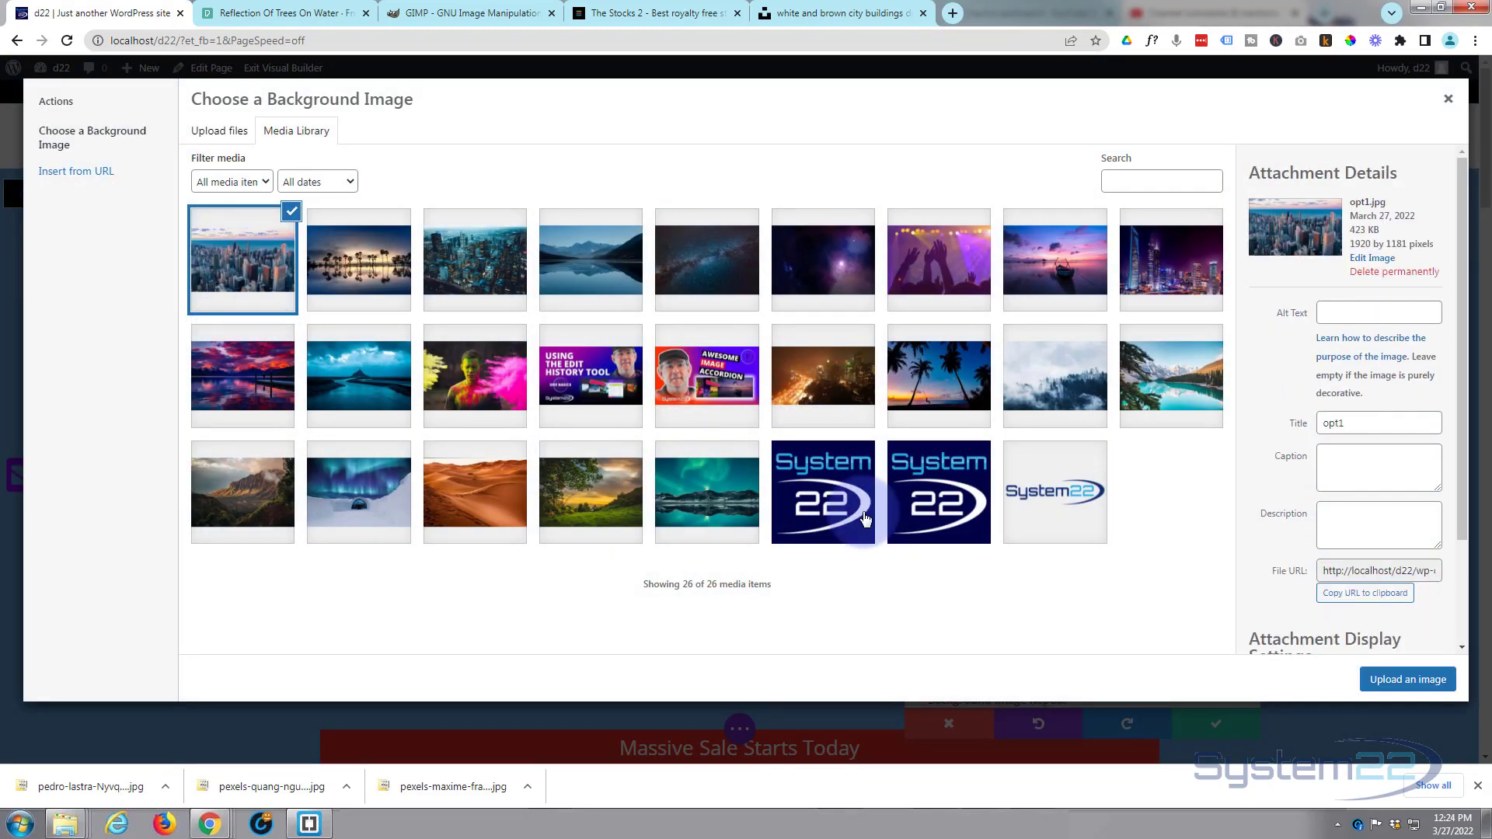
click(1408, 679)
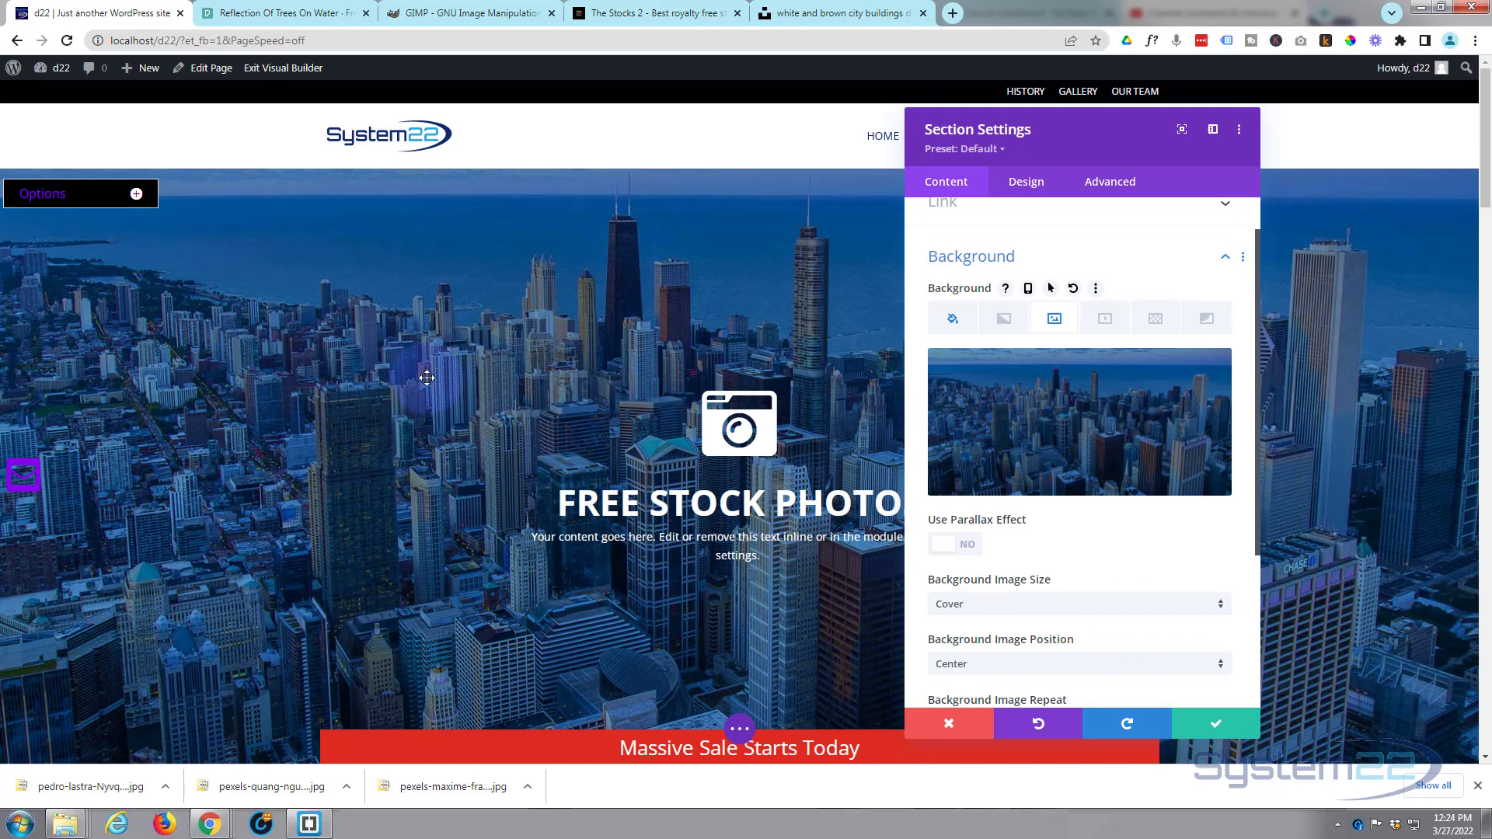
- Remove the section's blue background colour and save the section settings
scroll(633, 516, down, 3)
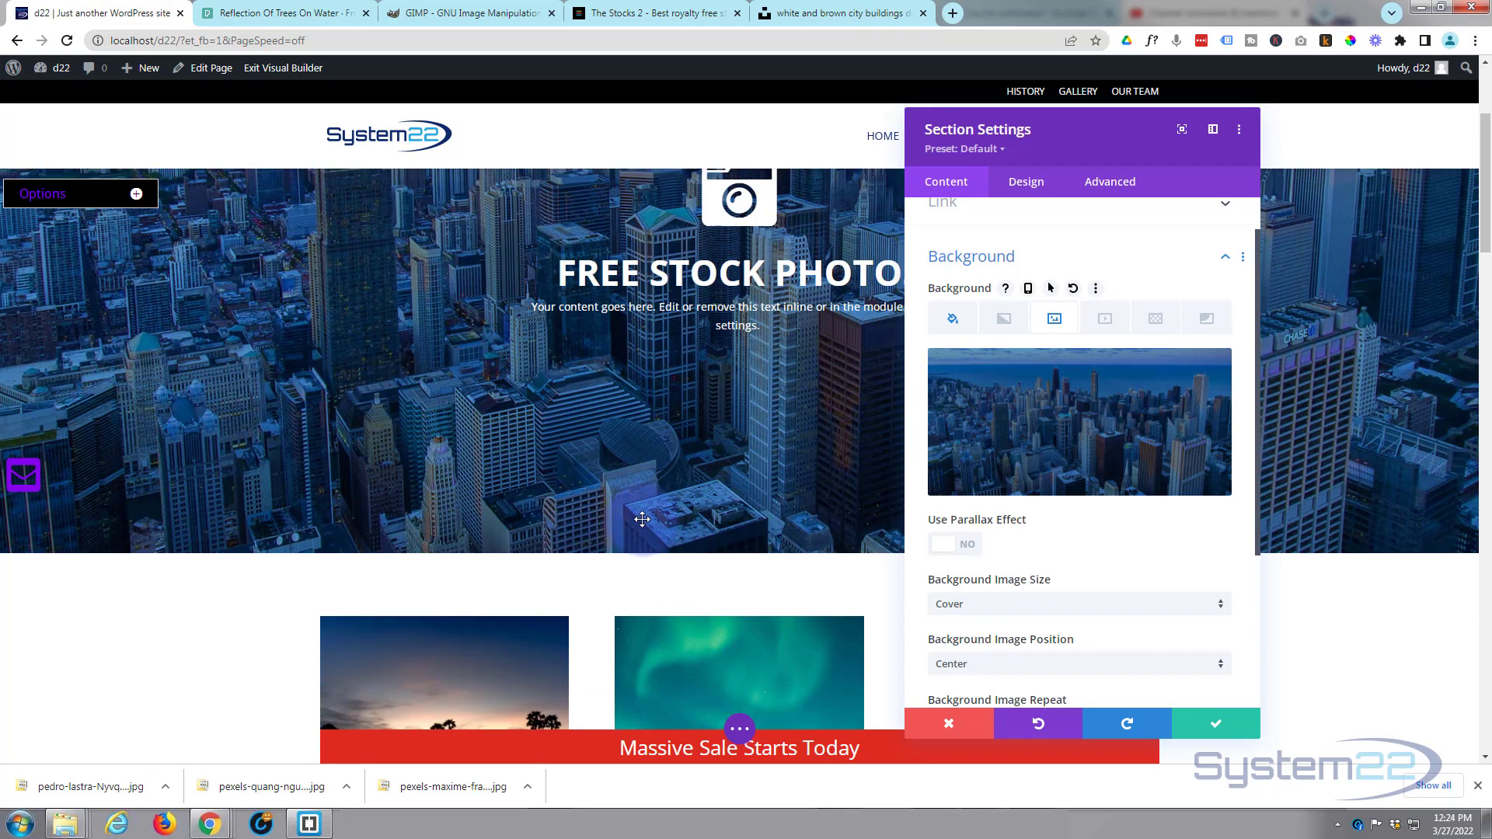
scroll(639, 516, up, 3)
click(954, 322)
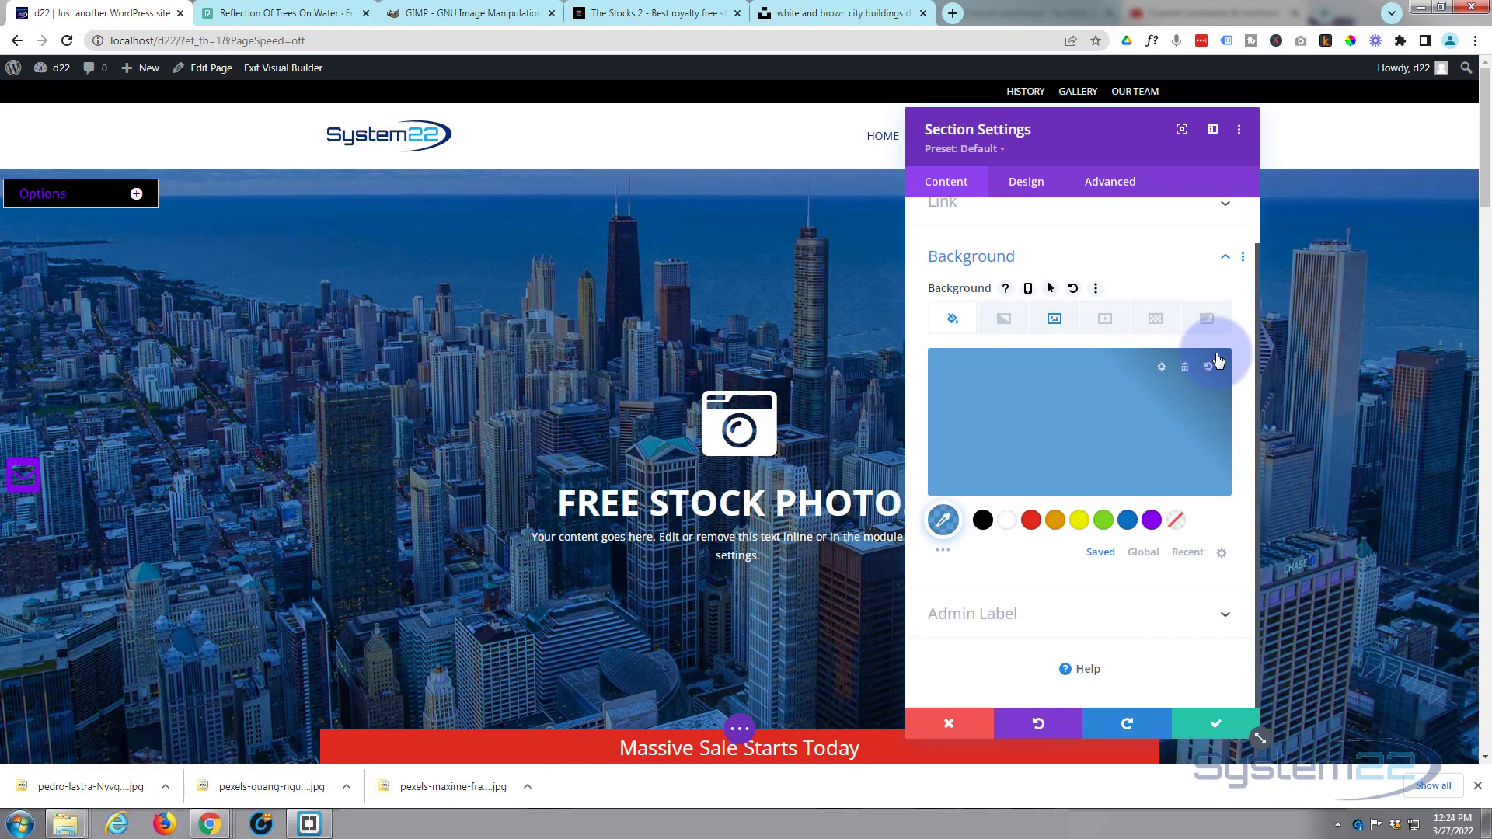
click(1185, 373)
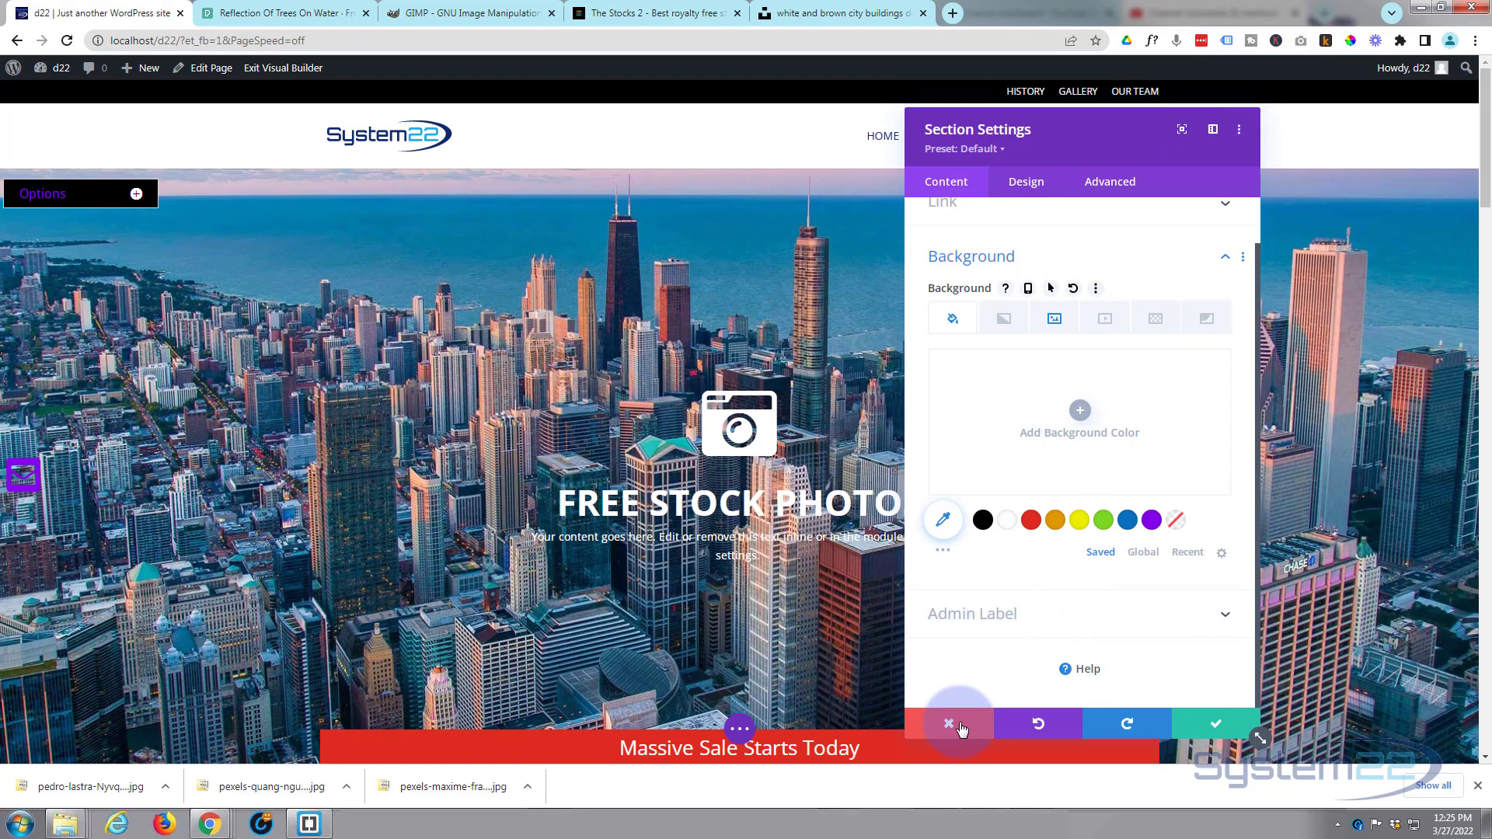
click(1234, 735)
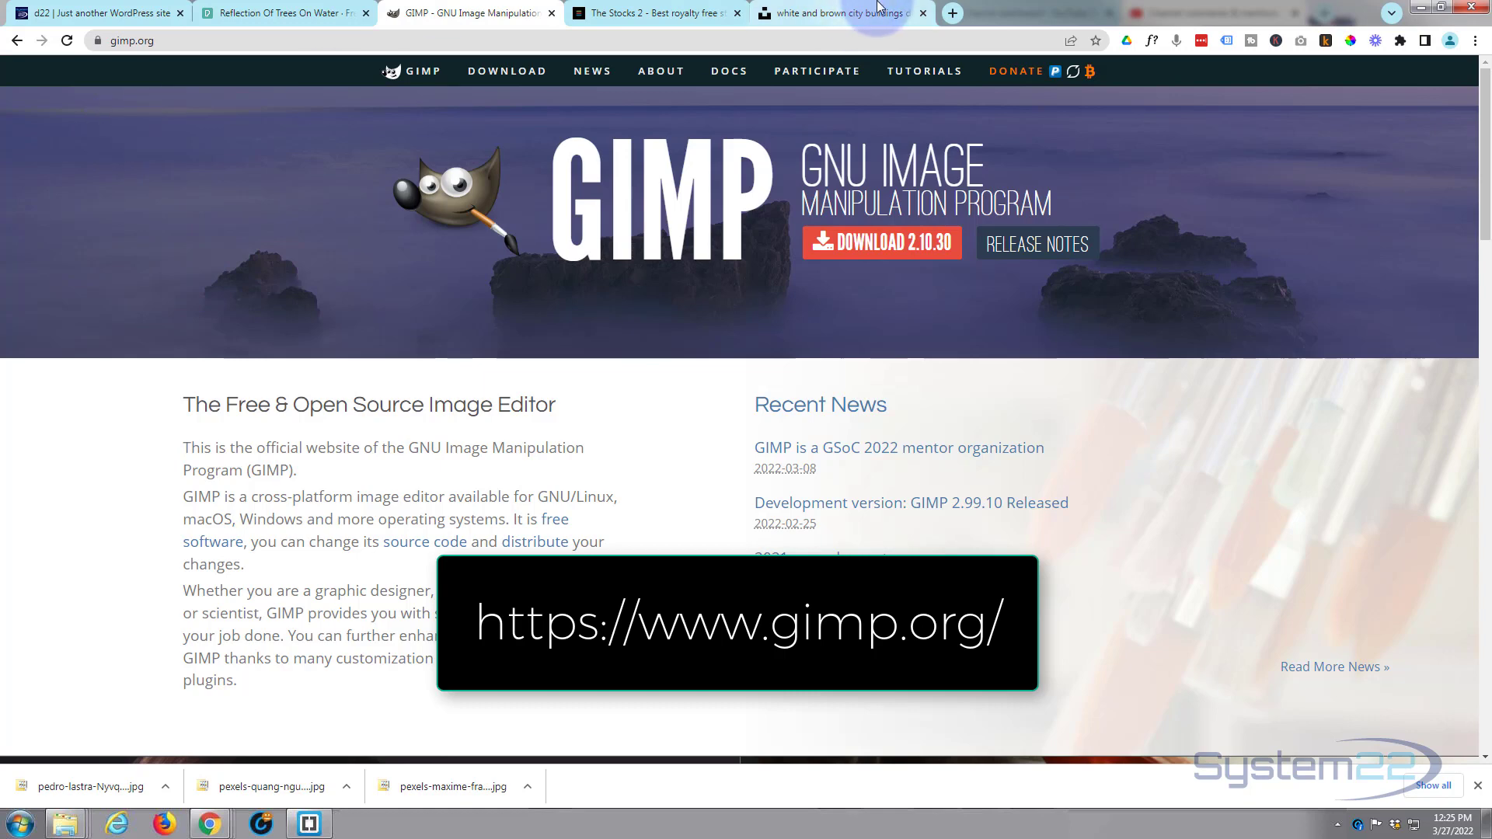
- Open tinypng.com in a new browser tab
click(951, 16)
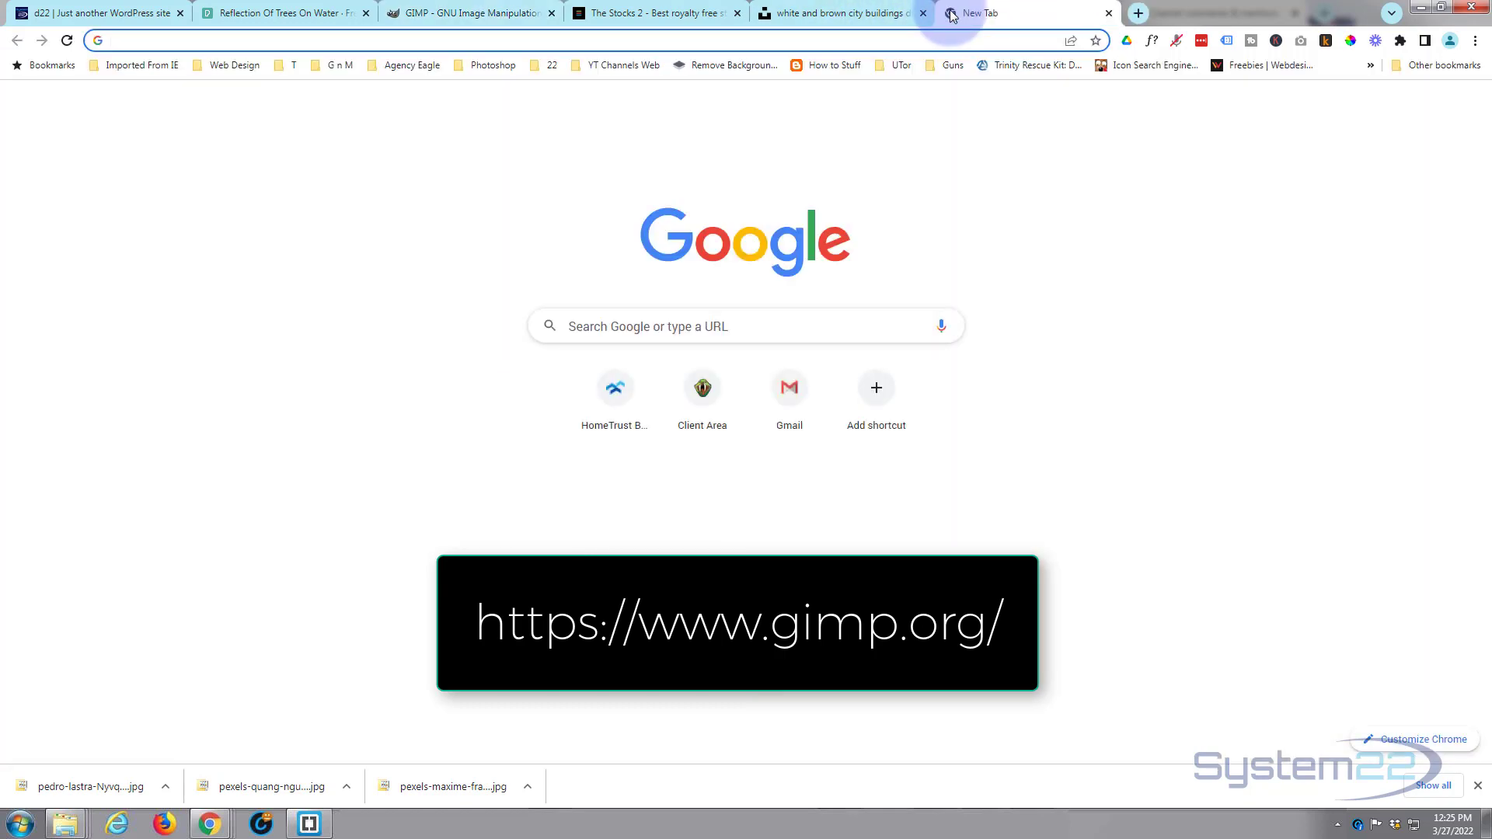
text(tinyp)
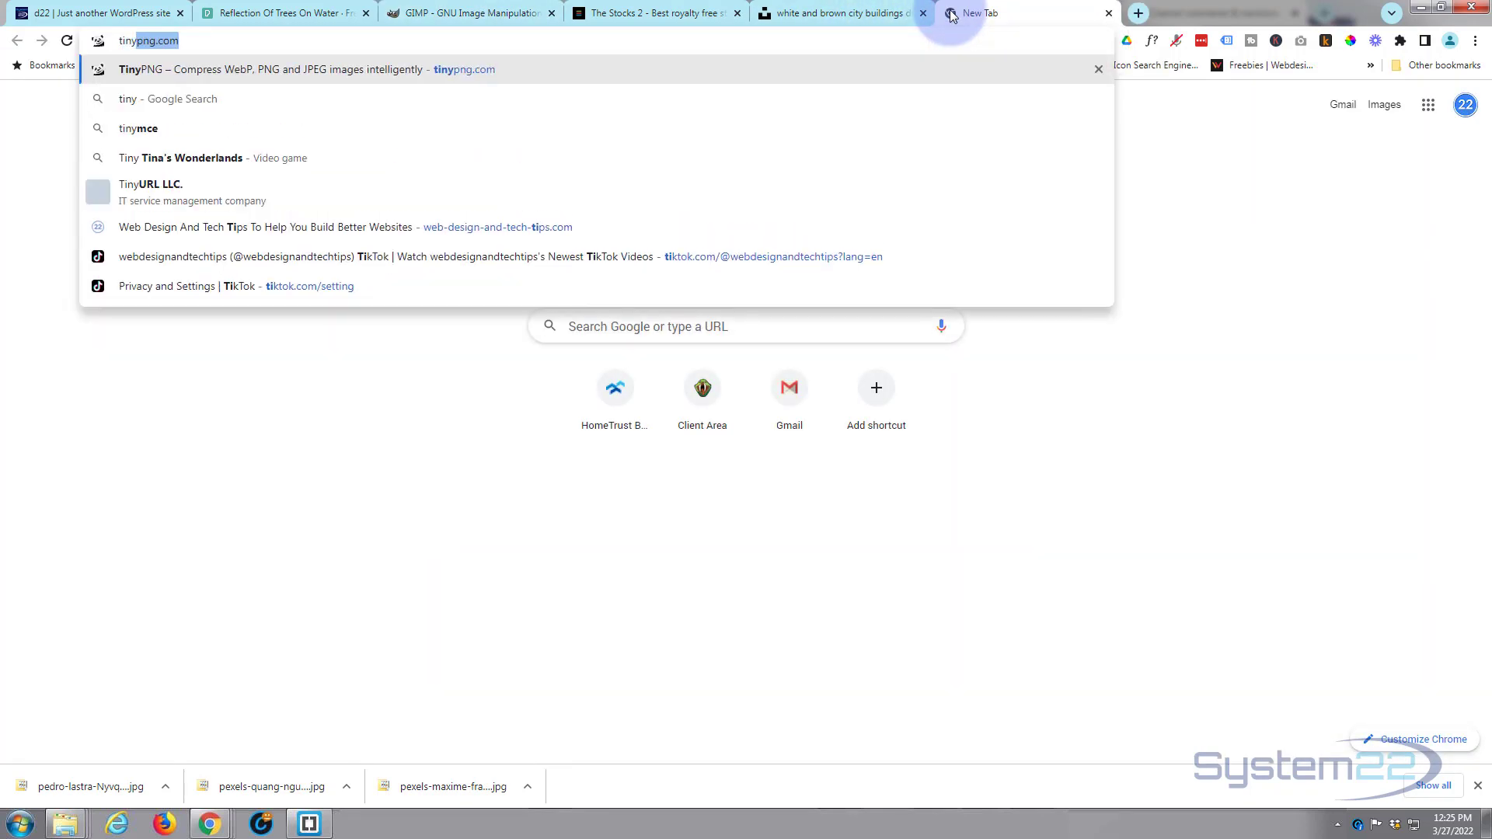
text(ng)
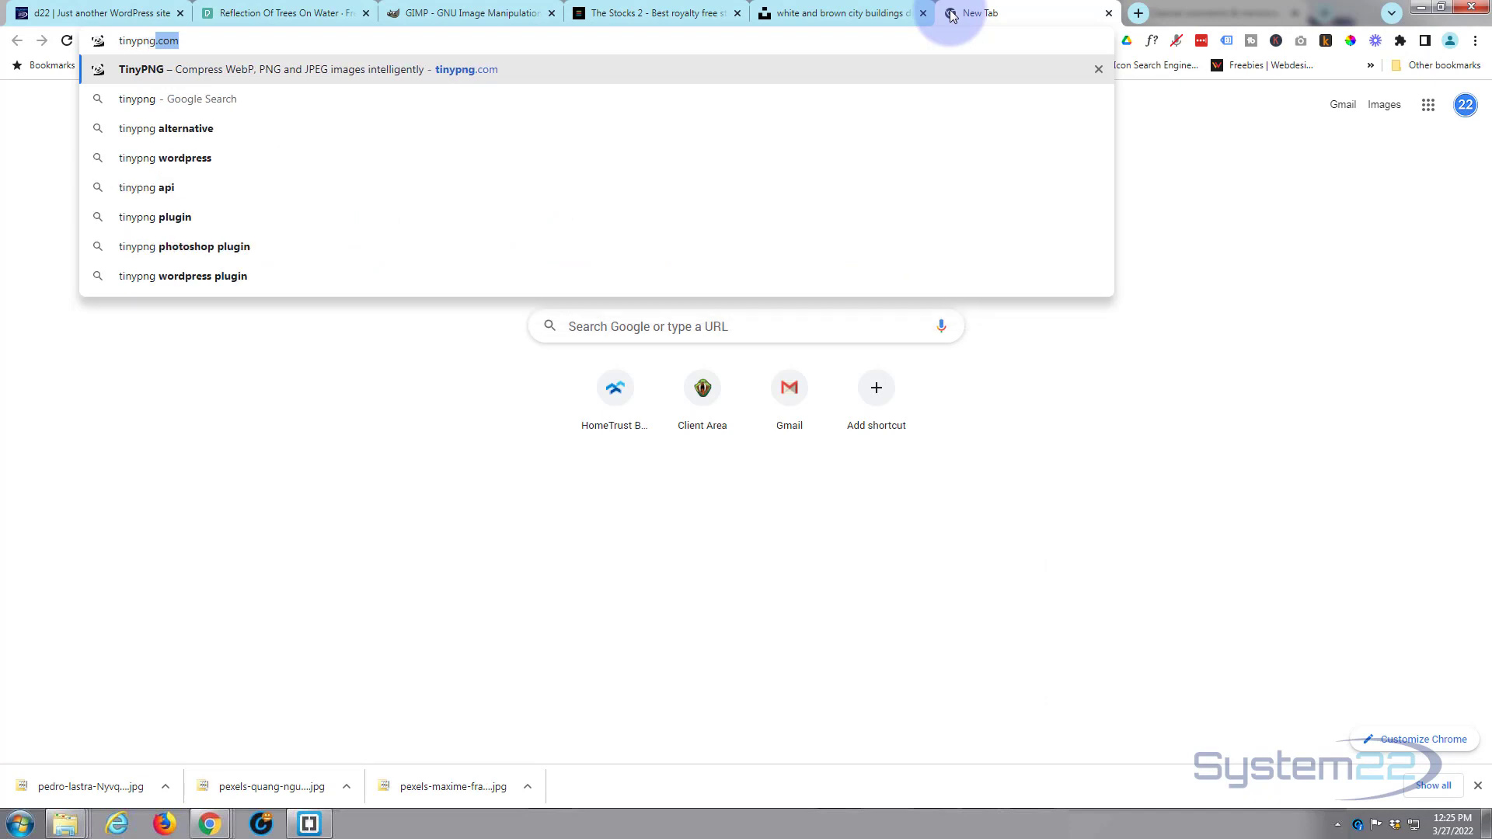
click(445, 69)
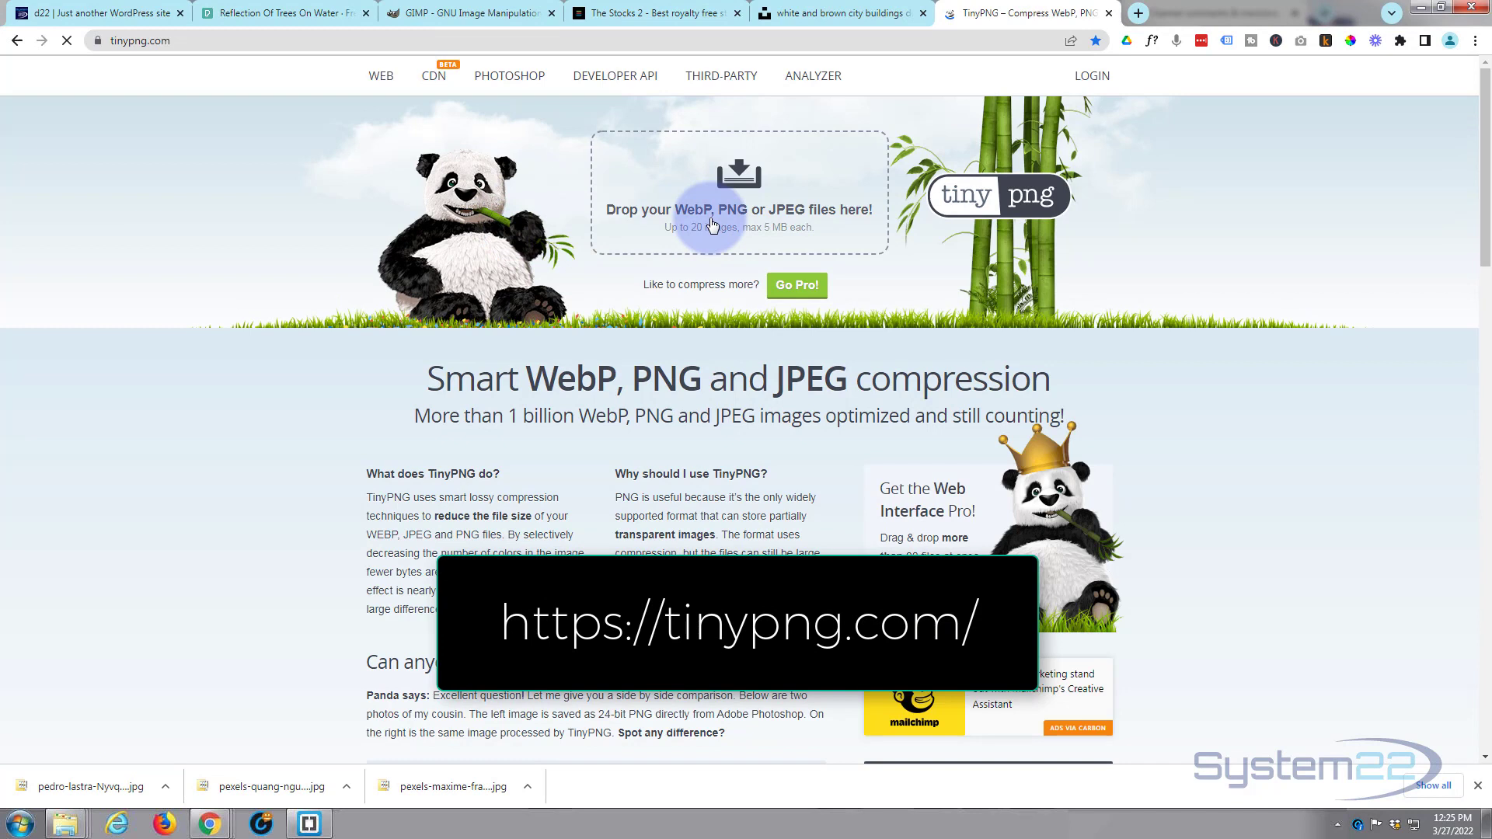
click(711, 223)
click(674, 191)
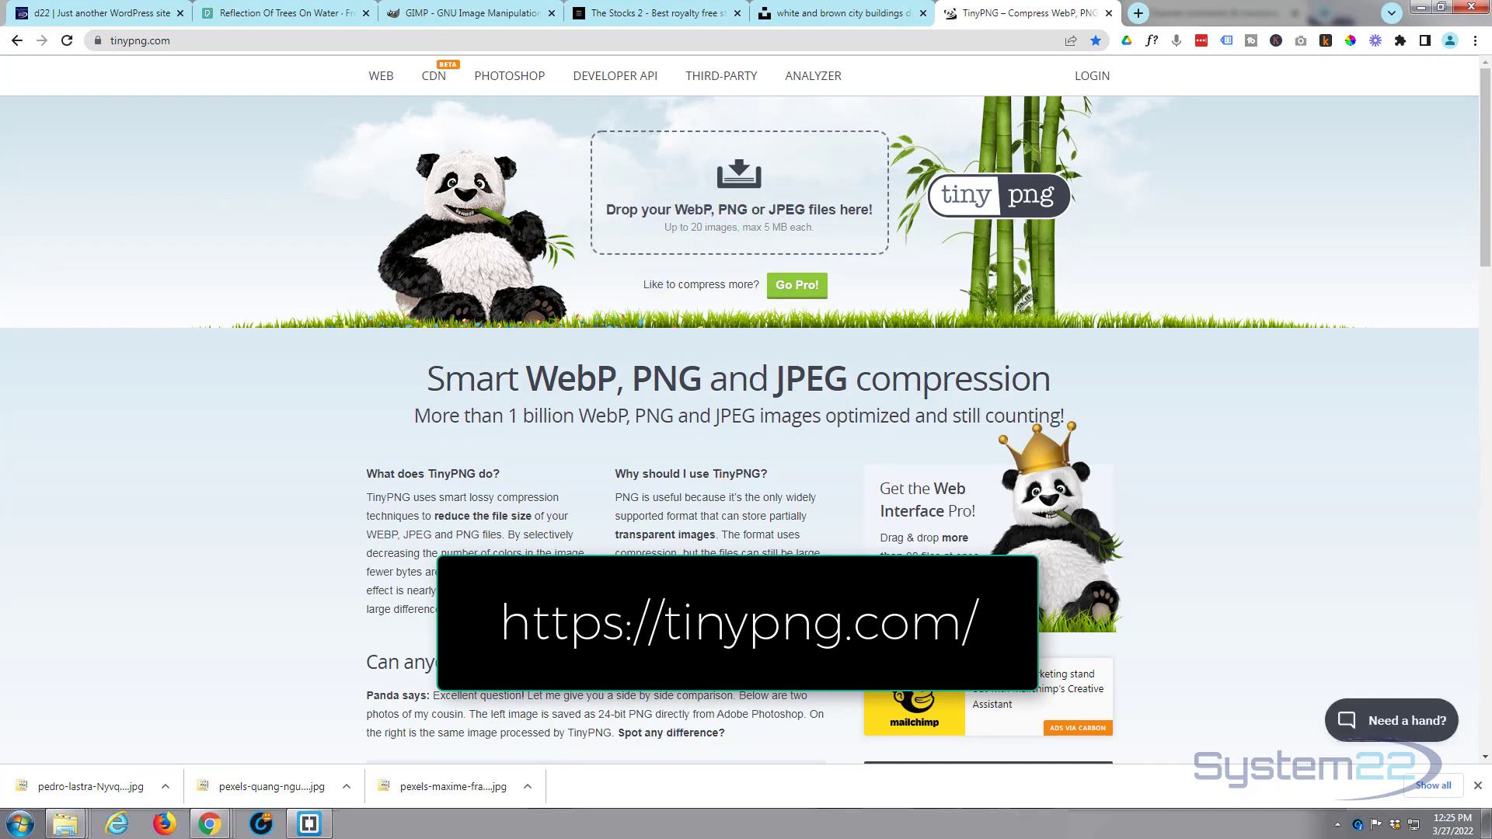
- Upload the downloaded city photo, compressing it from 2.1 MB to 1.1 MB, and download the result
drag(91, 786, 744, 214)
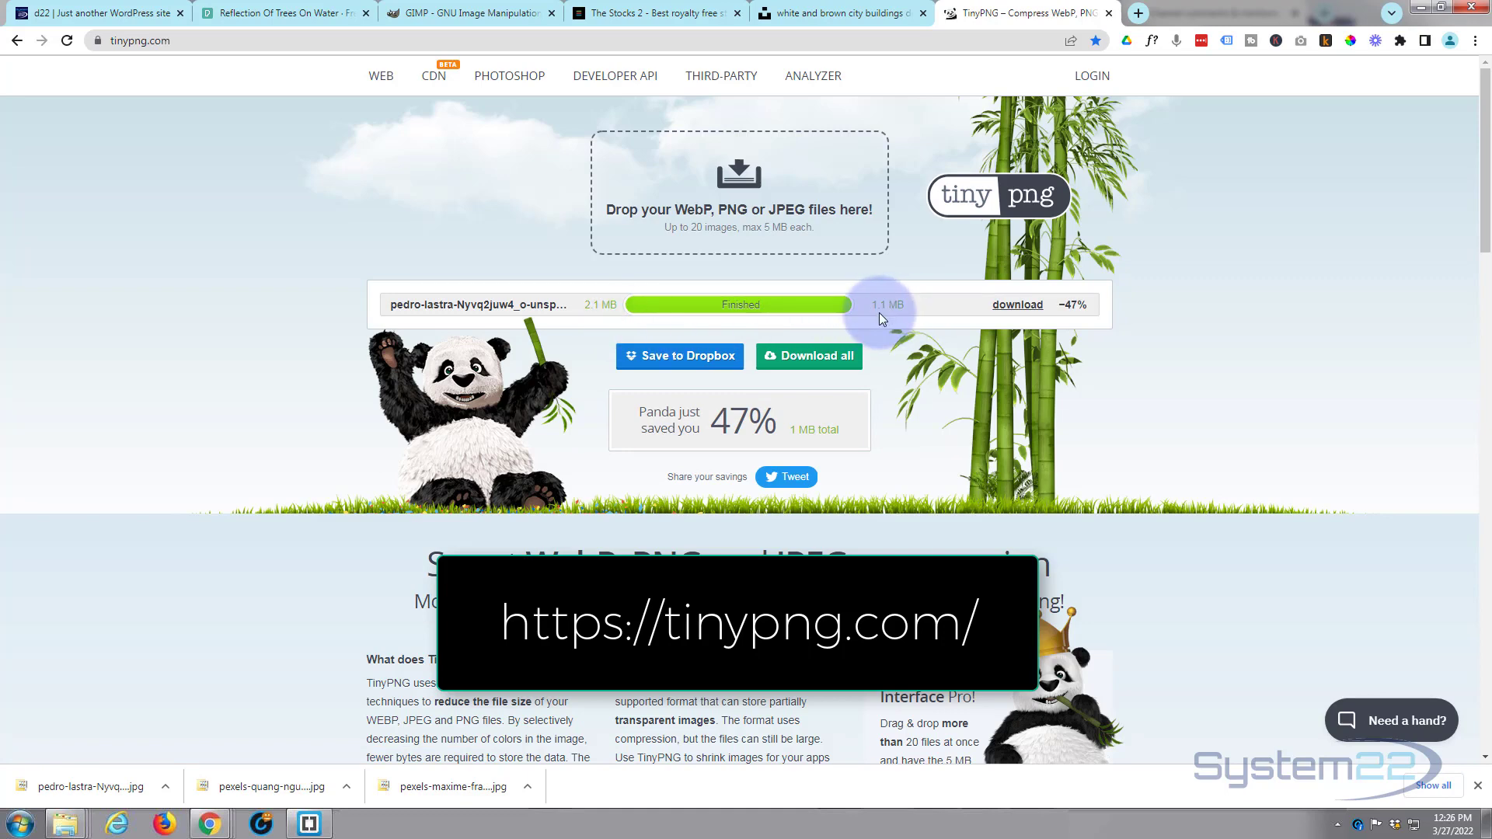
click(1018, 305)
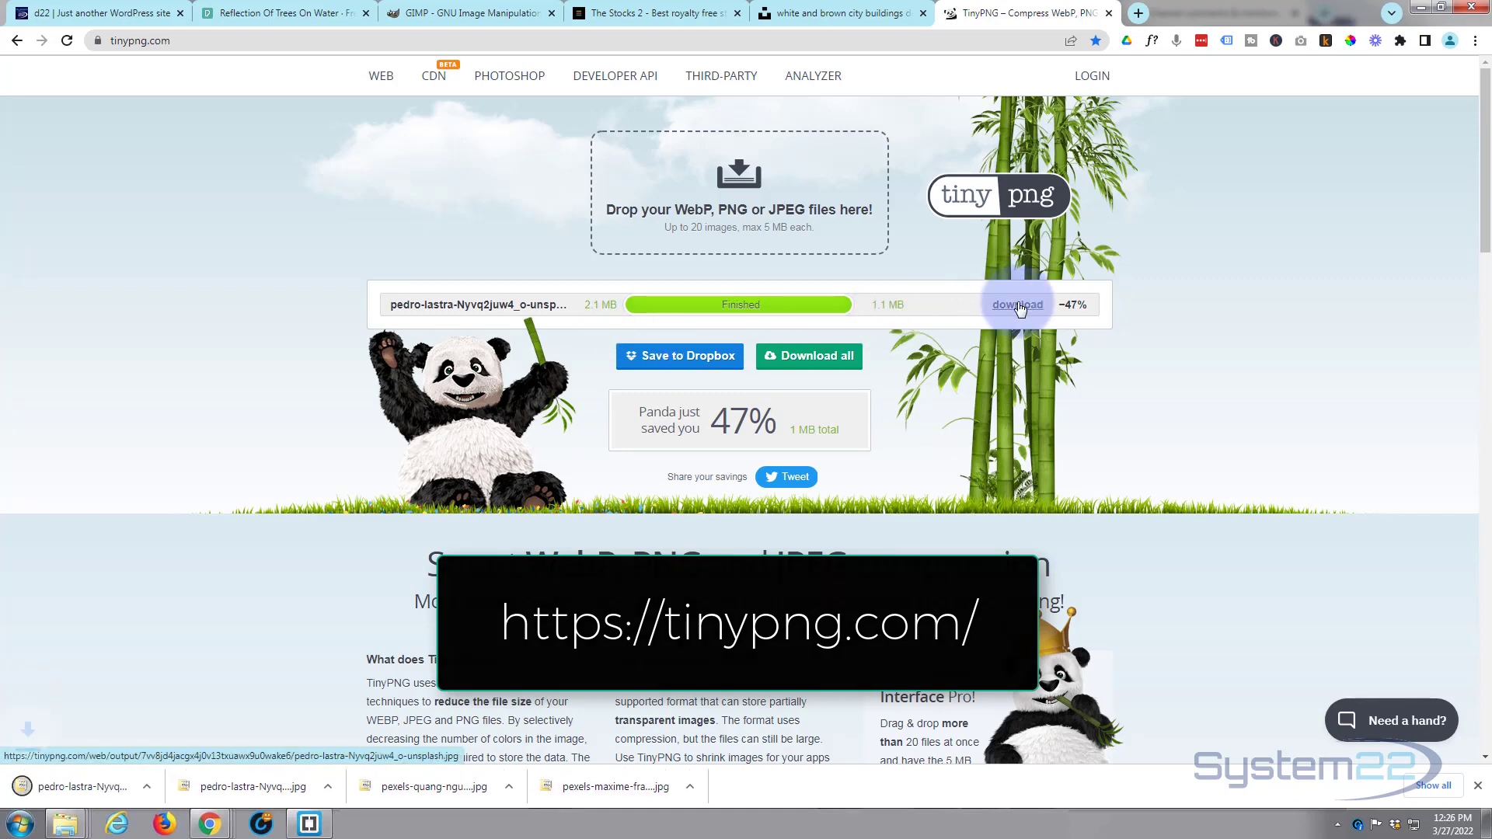
click(678, 325)
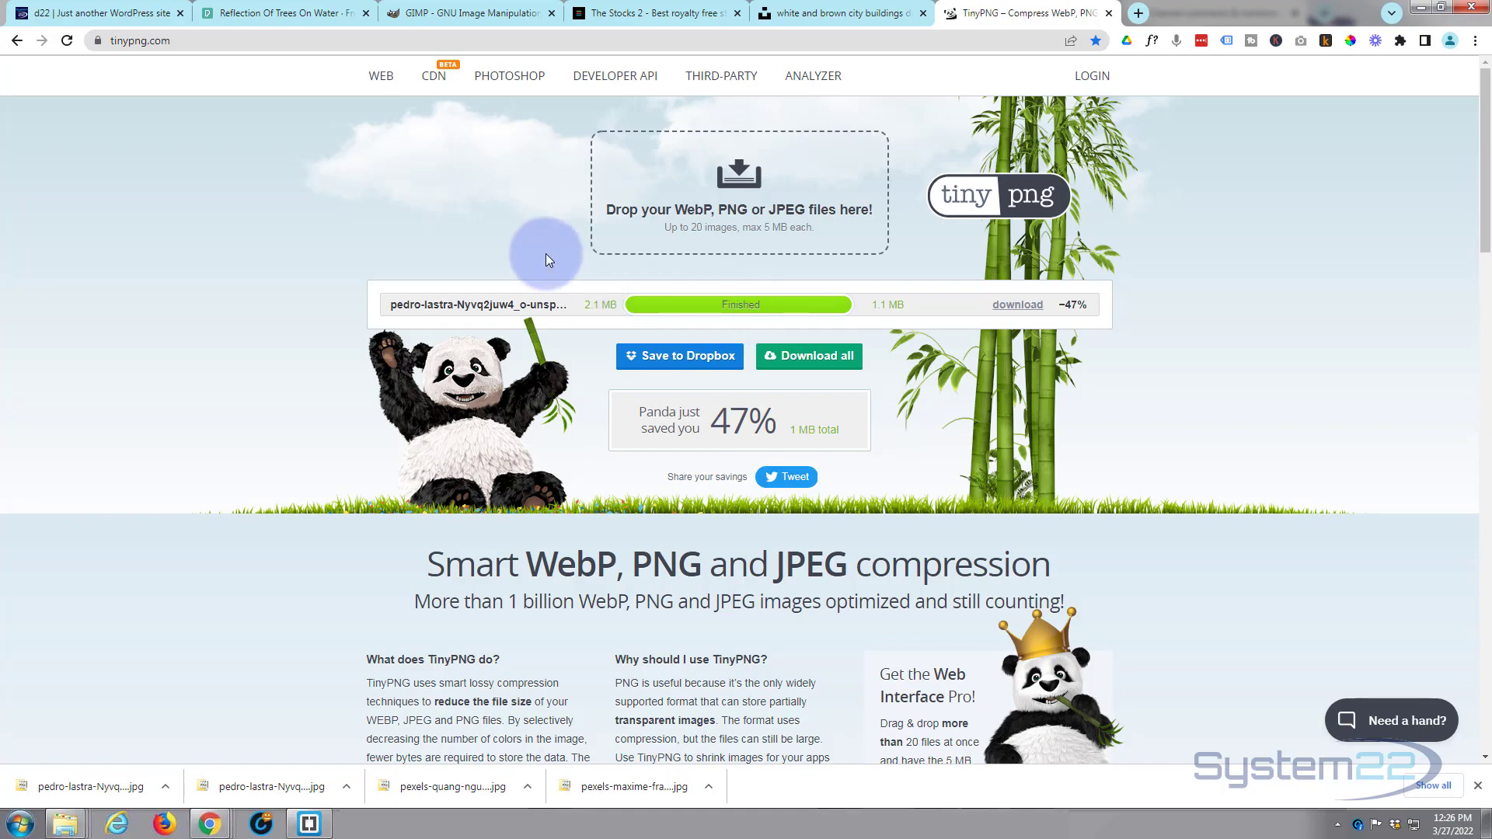
- Return to the WordPress homepage and scroll through the city skyline hero and sections below
key(ctrl+1)
scroll(534, 390, down, 6)
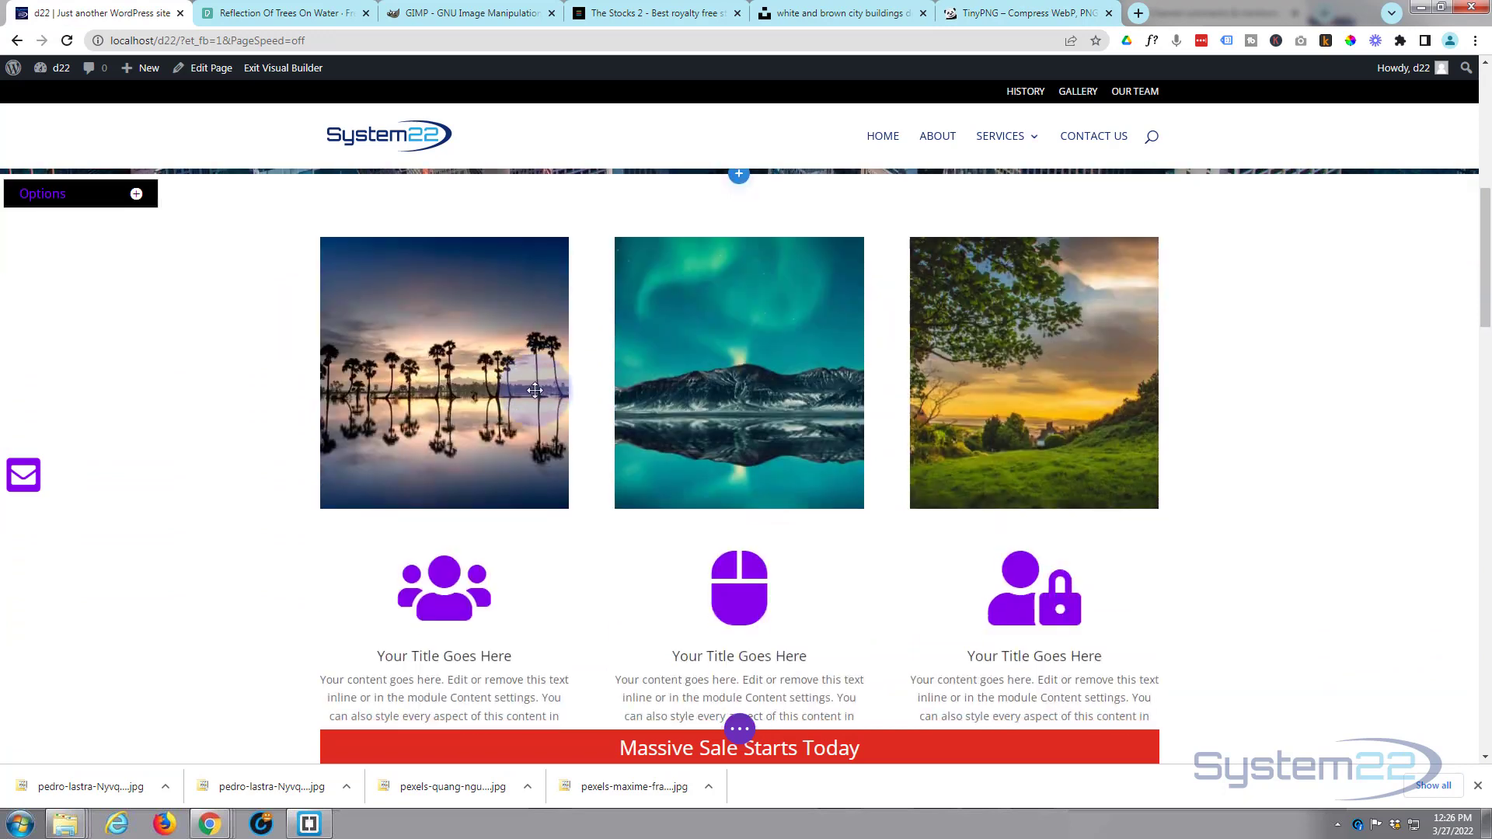
scroll(293, 450, up, 2)
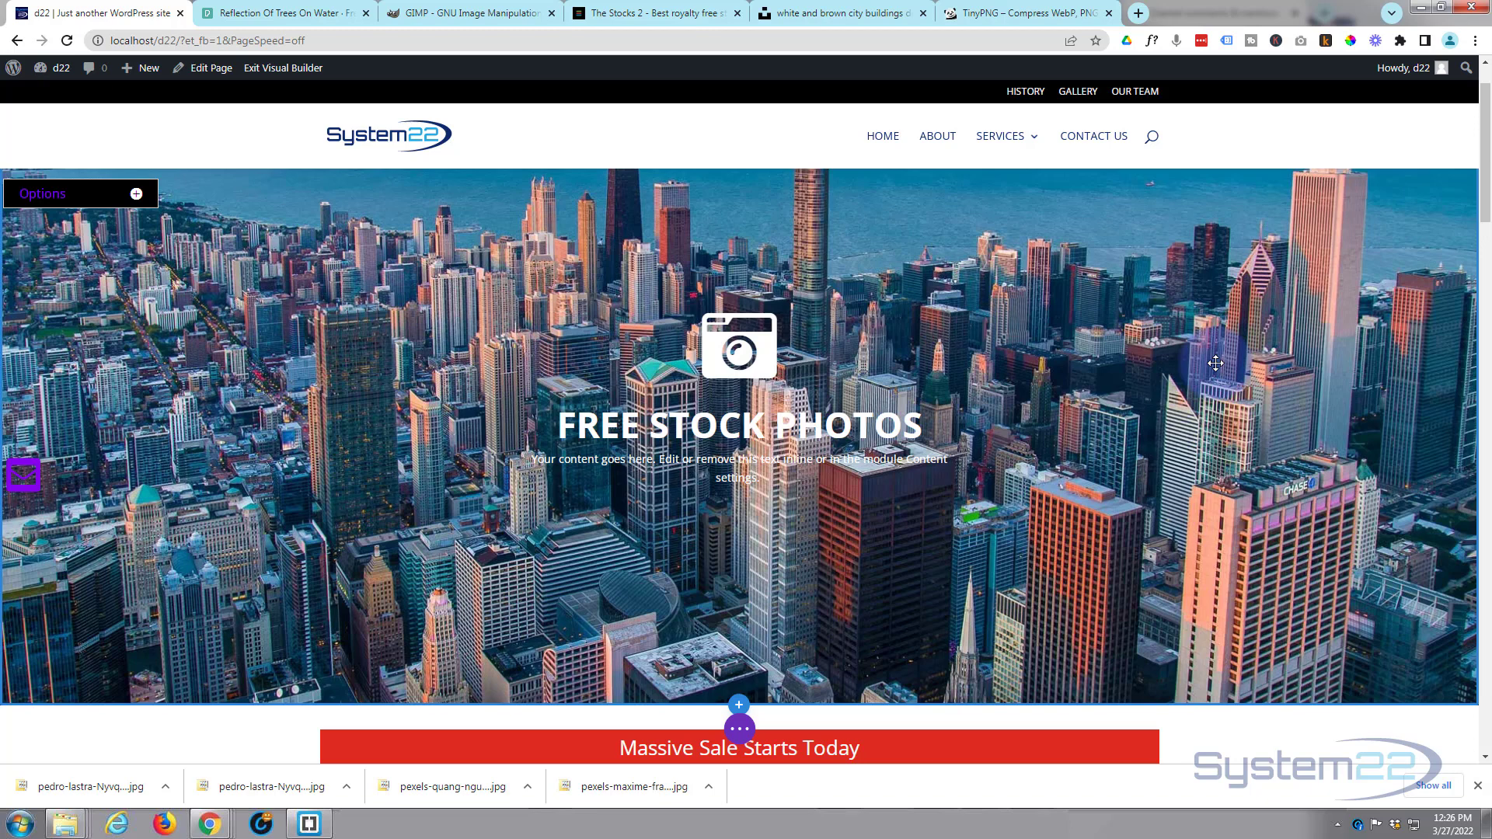
scroll(1216, 363, down, 3)
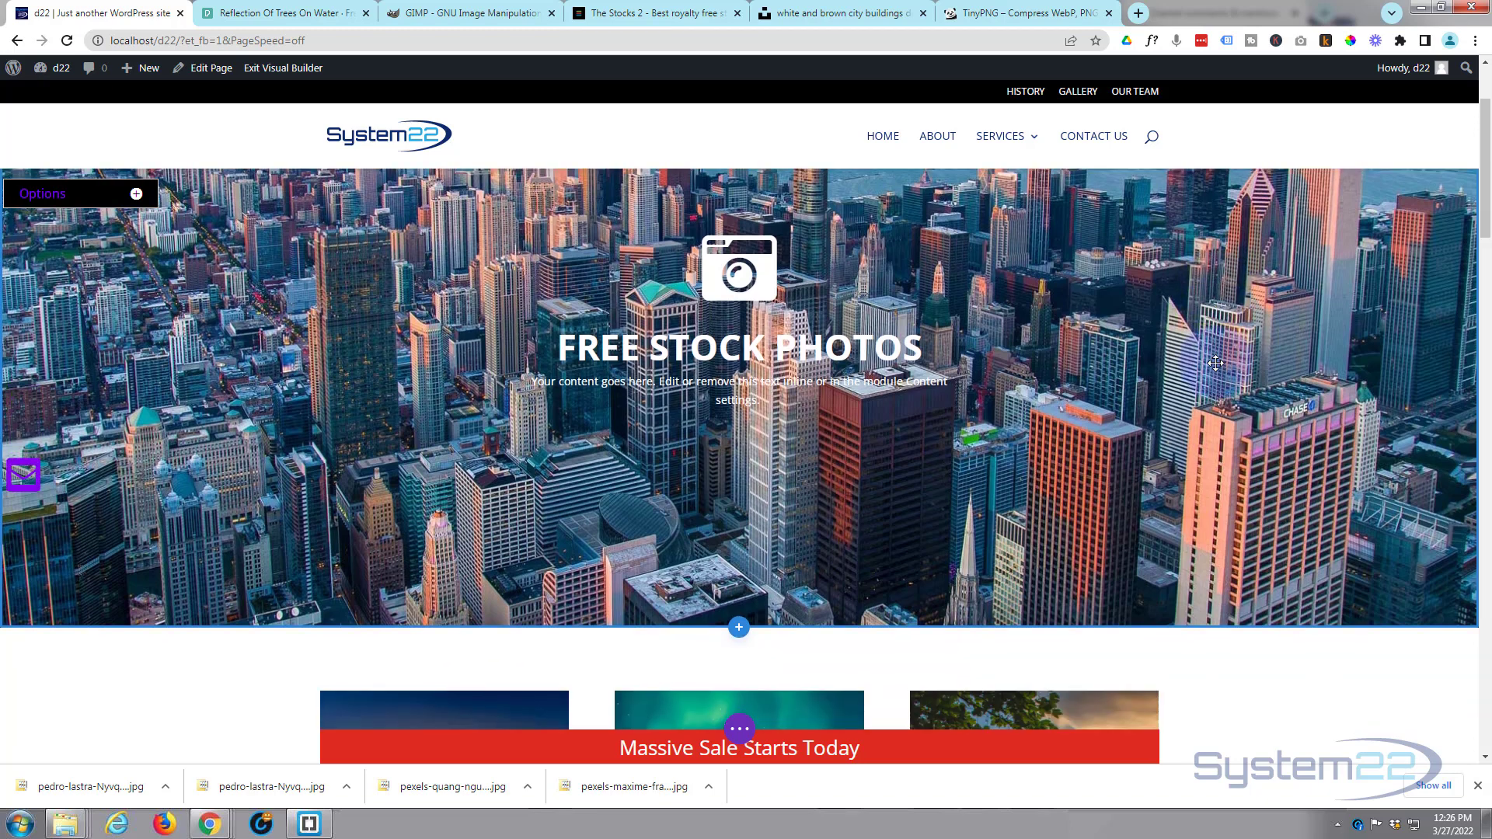
scroll(1215, 363, down, 7)
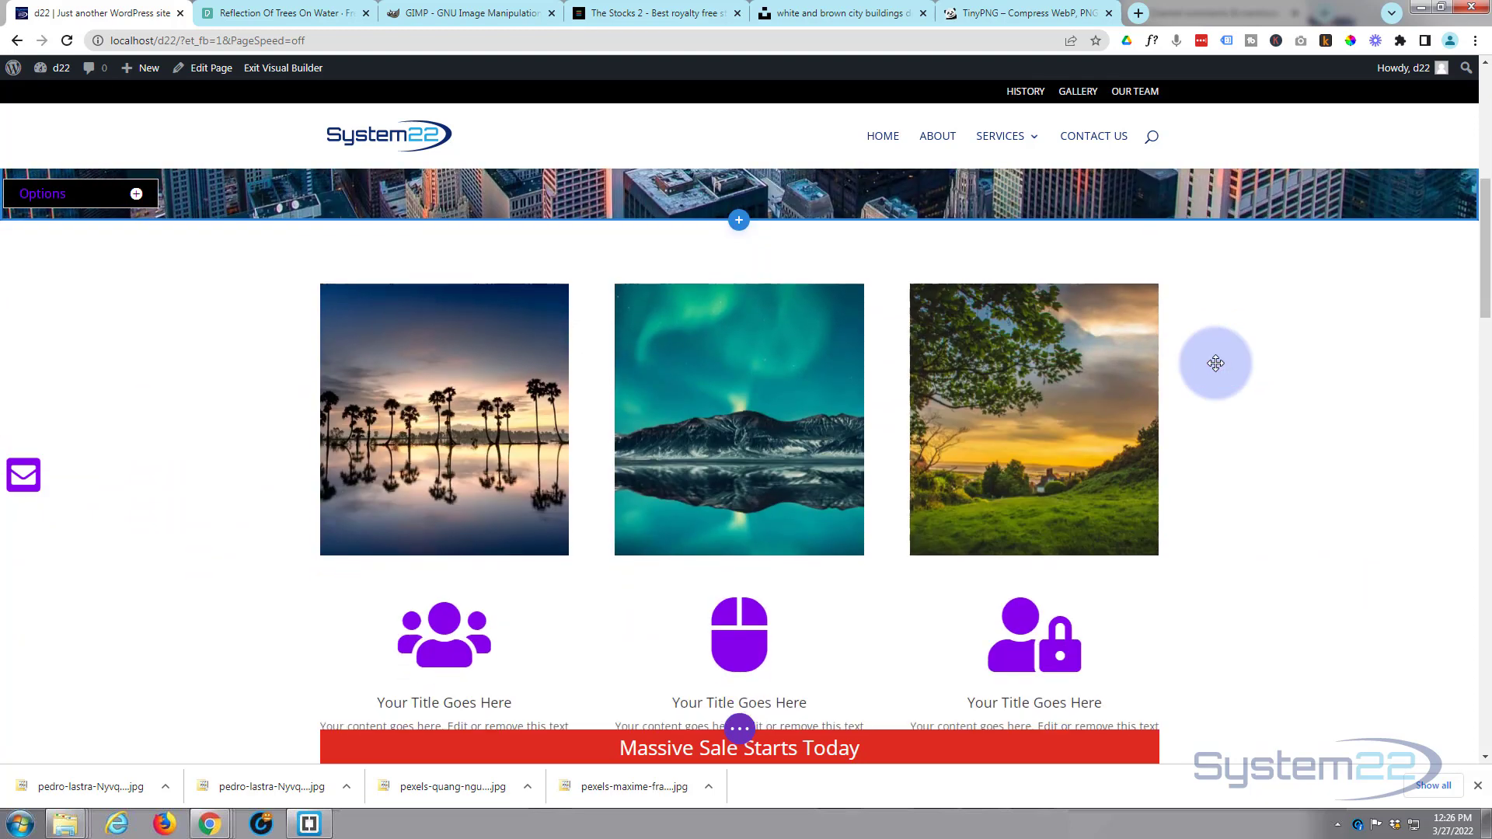
scroll(1215, 363, down, 1)
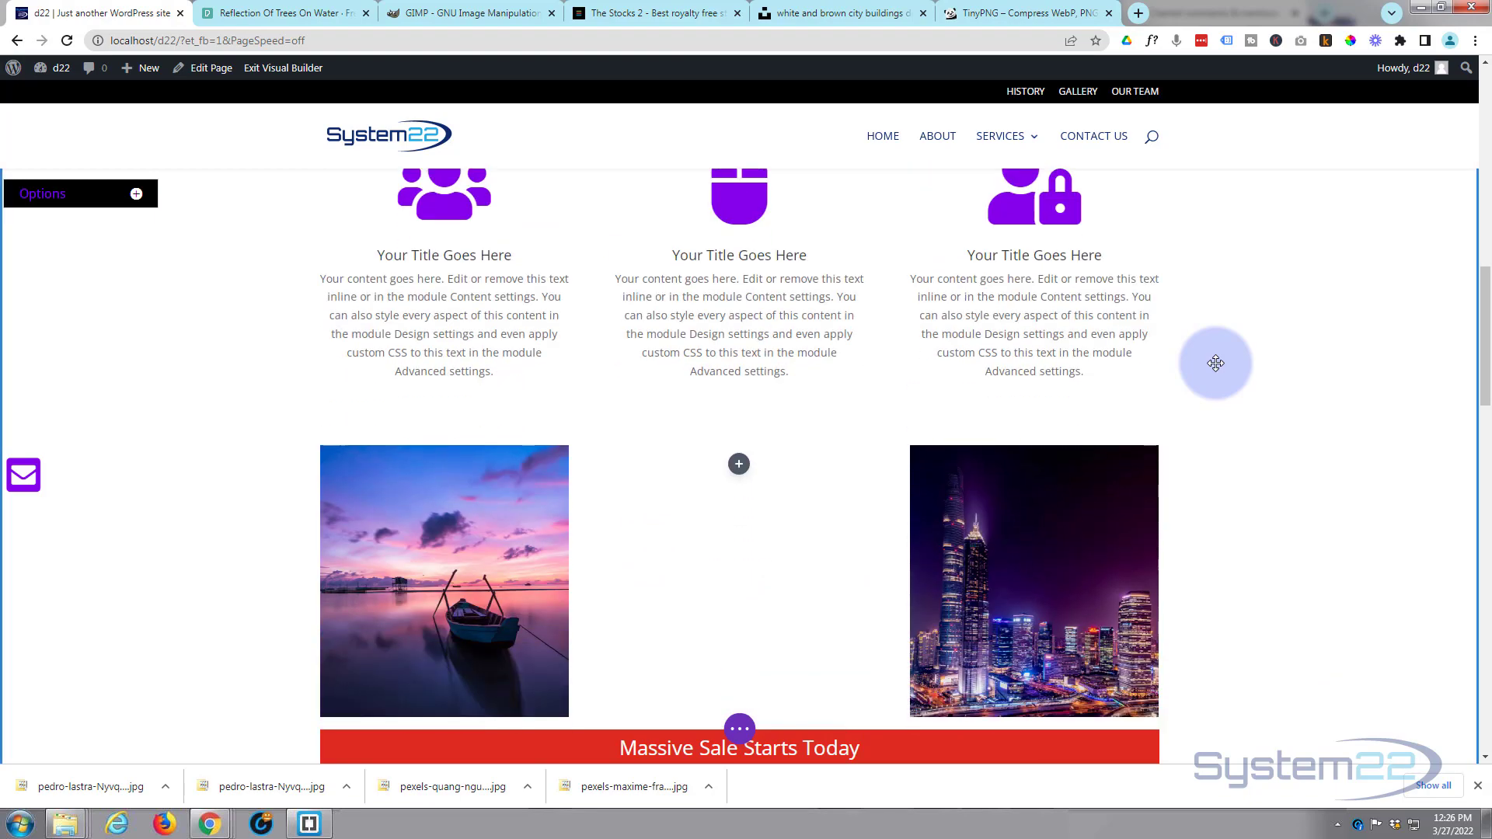
scroll(1215, 363, up, 9)
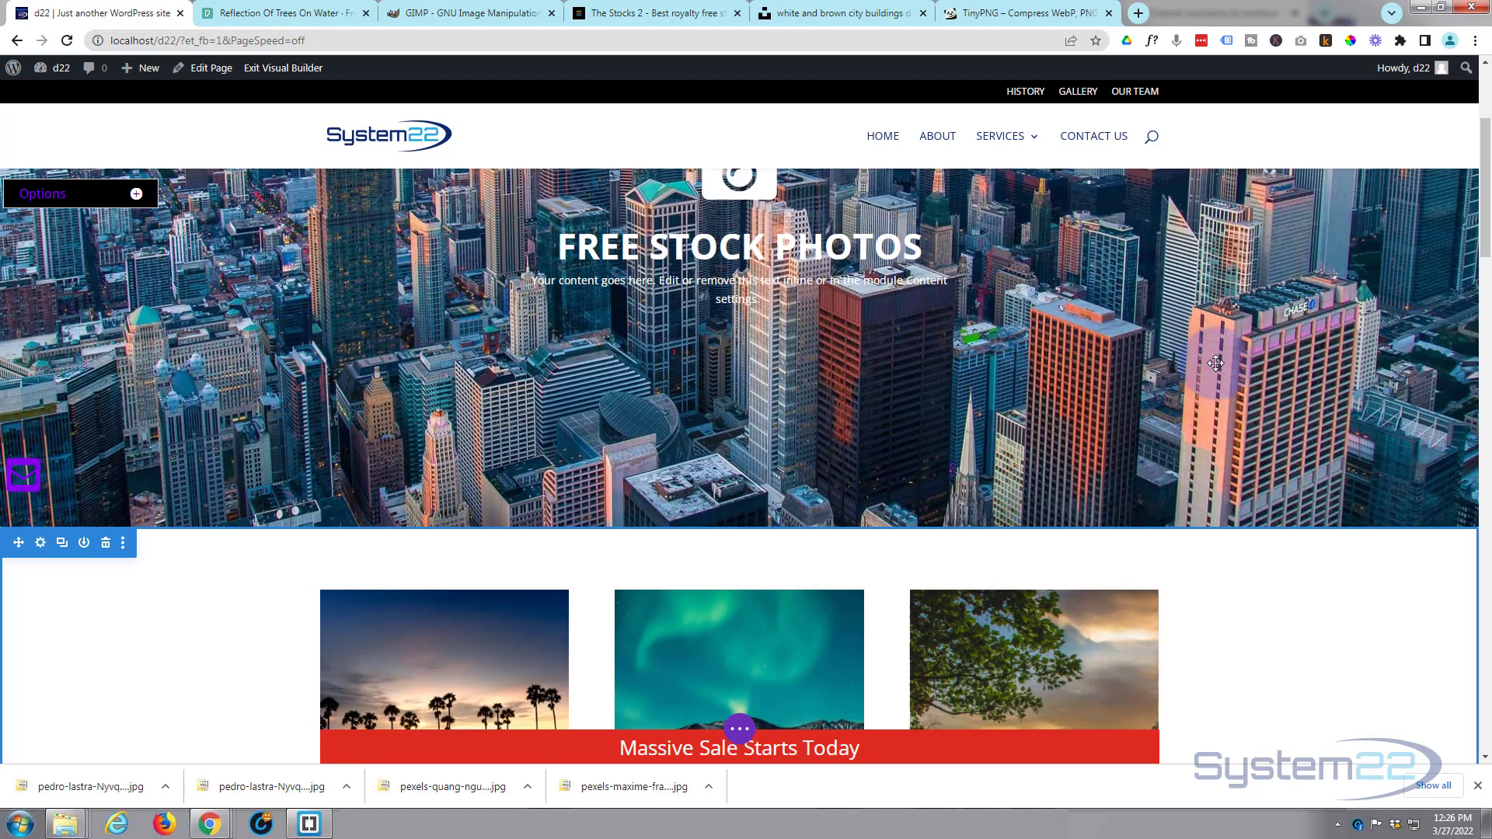
scroll(1215, 363, up, 3)
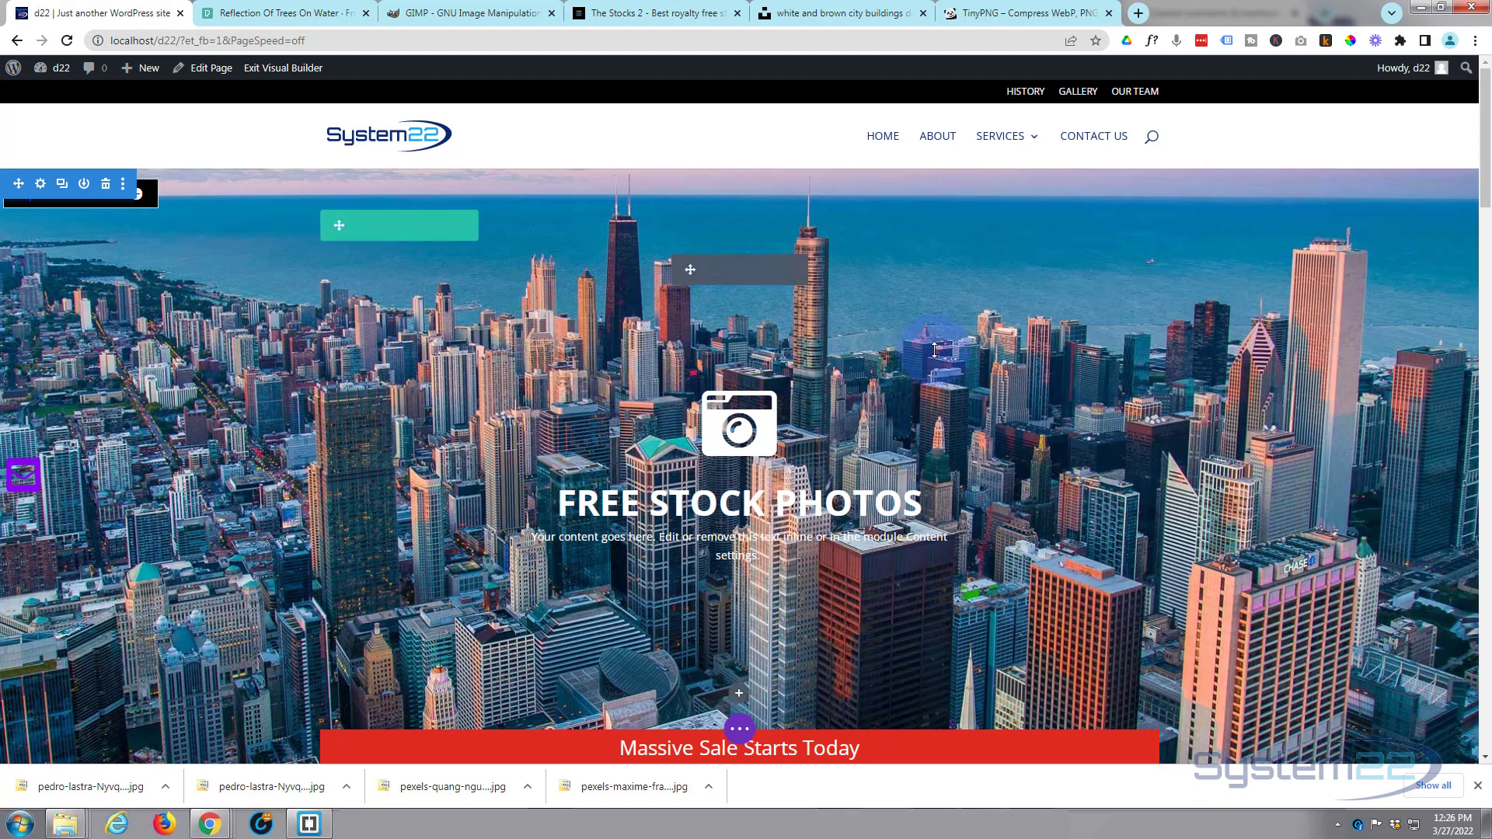
- Review the Pexels Bird's Eye View Of City photo page, then switch to the GIMP tab
click(277, 15)
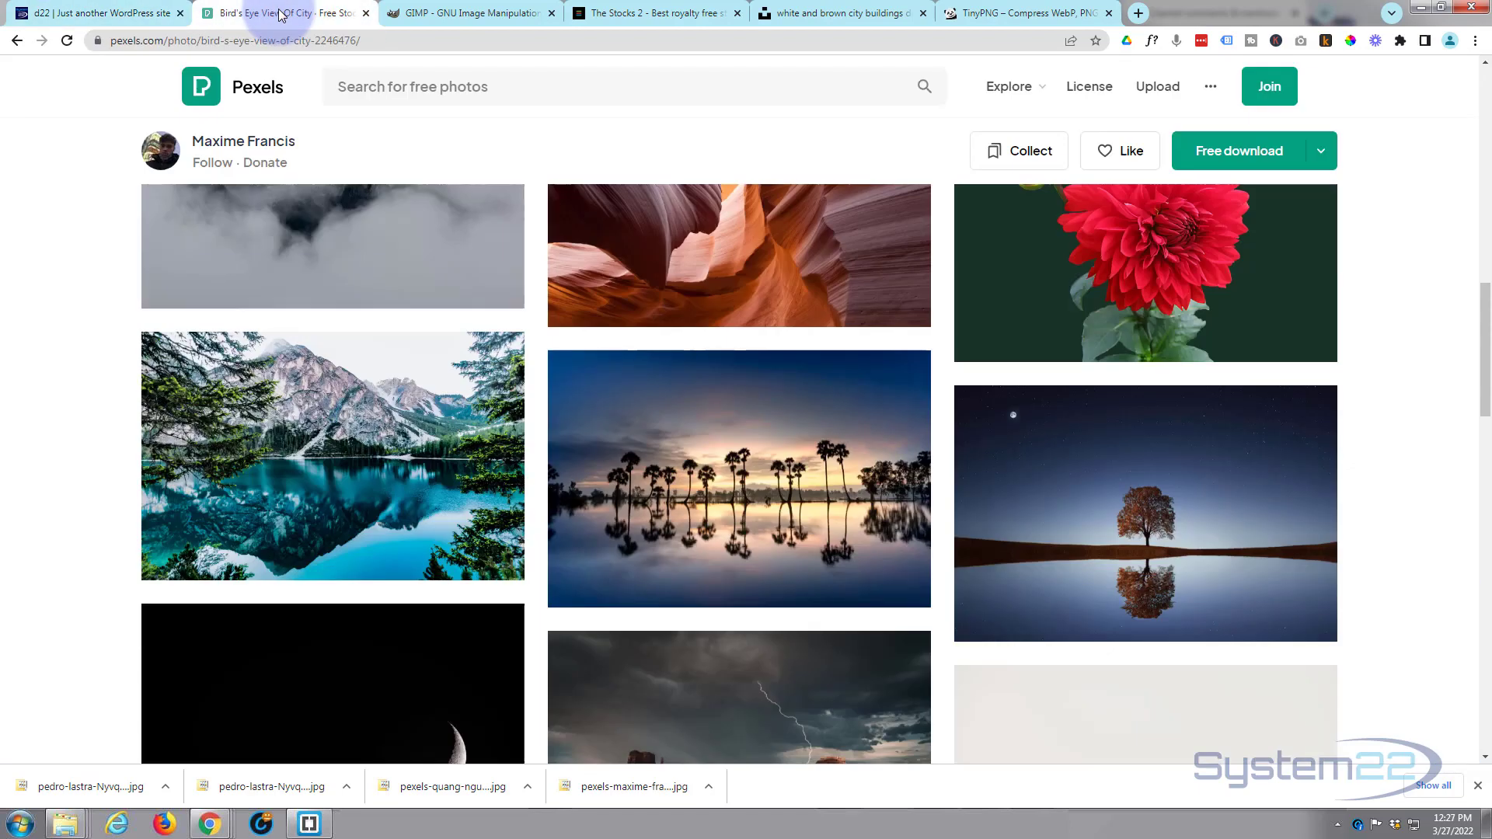
scroll(419, 400, up, 5)
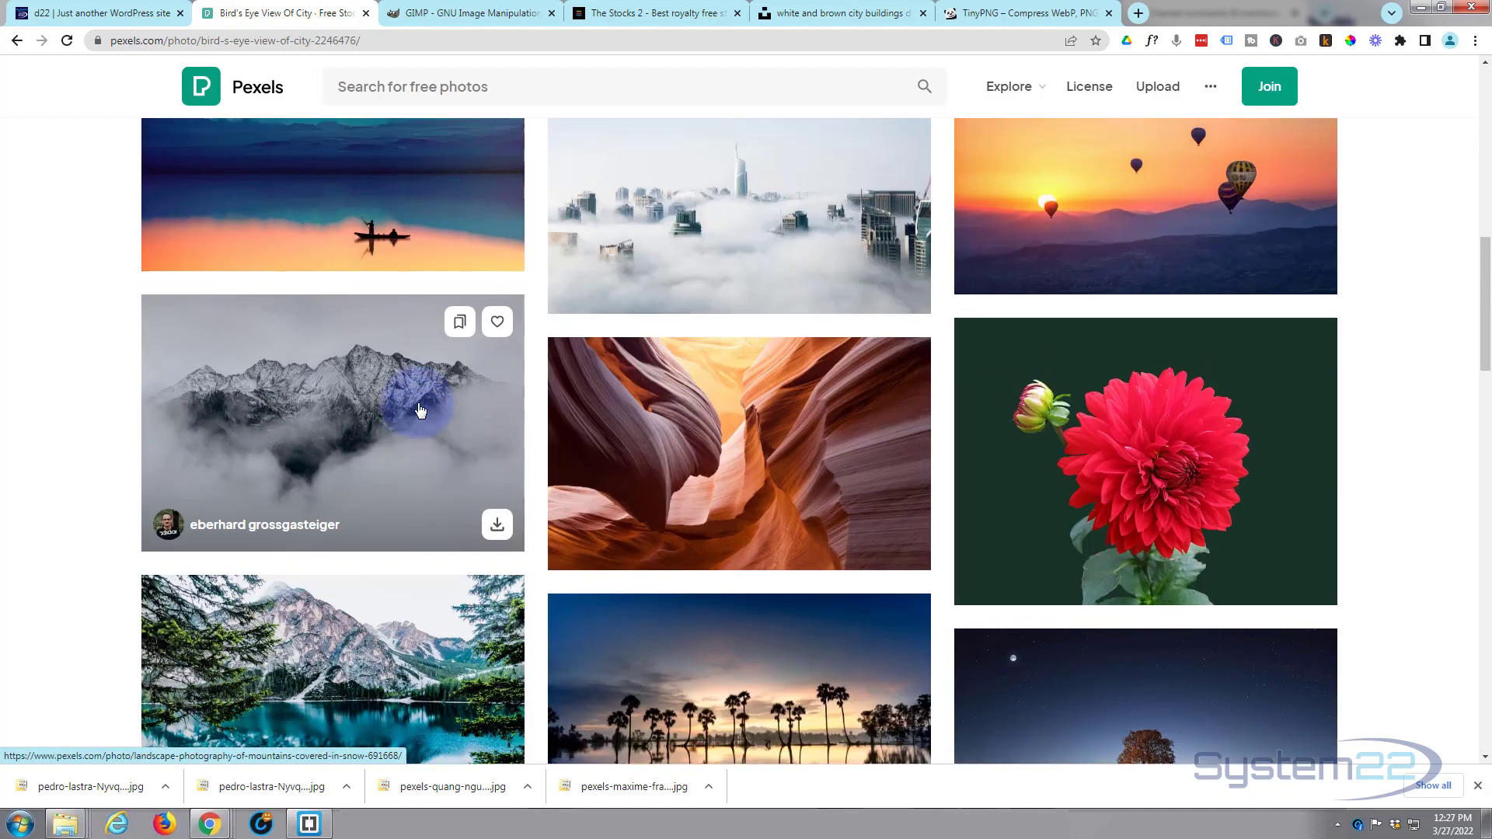
scroll(419, 408, up, 7)
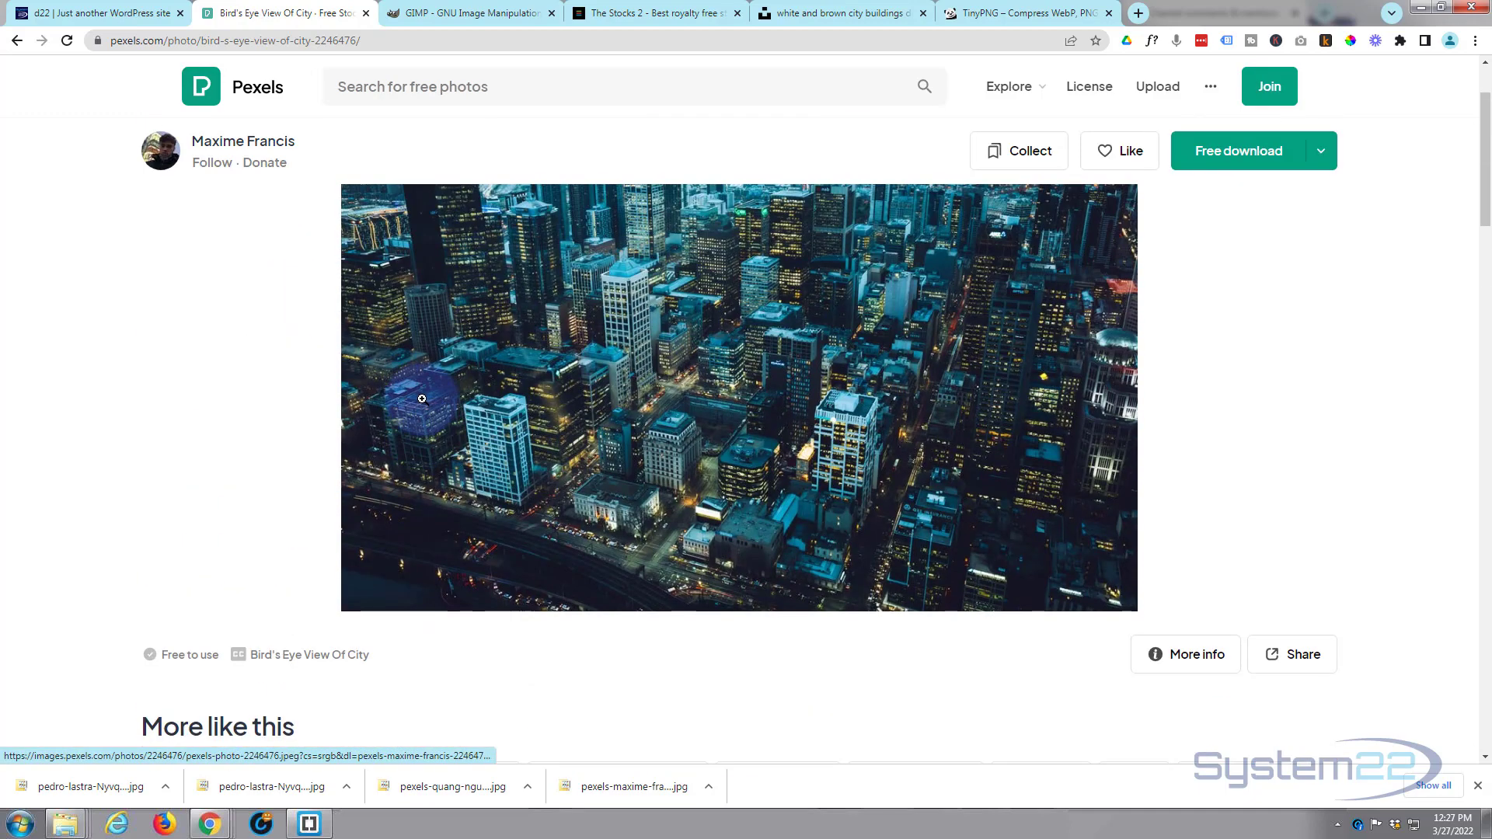
click(454, 15)
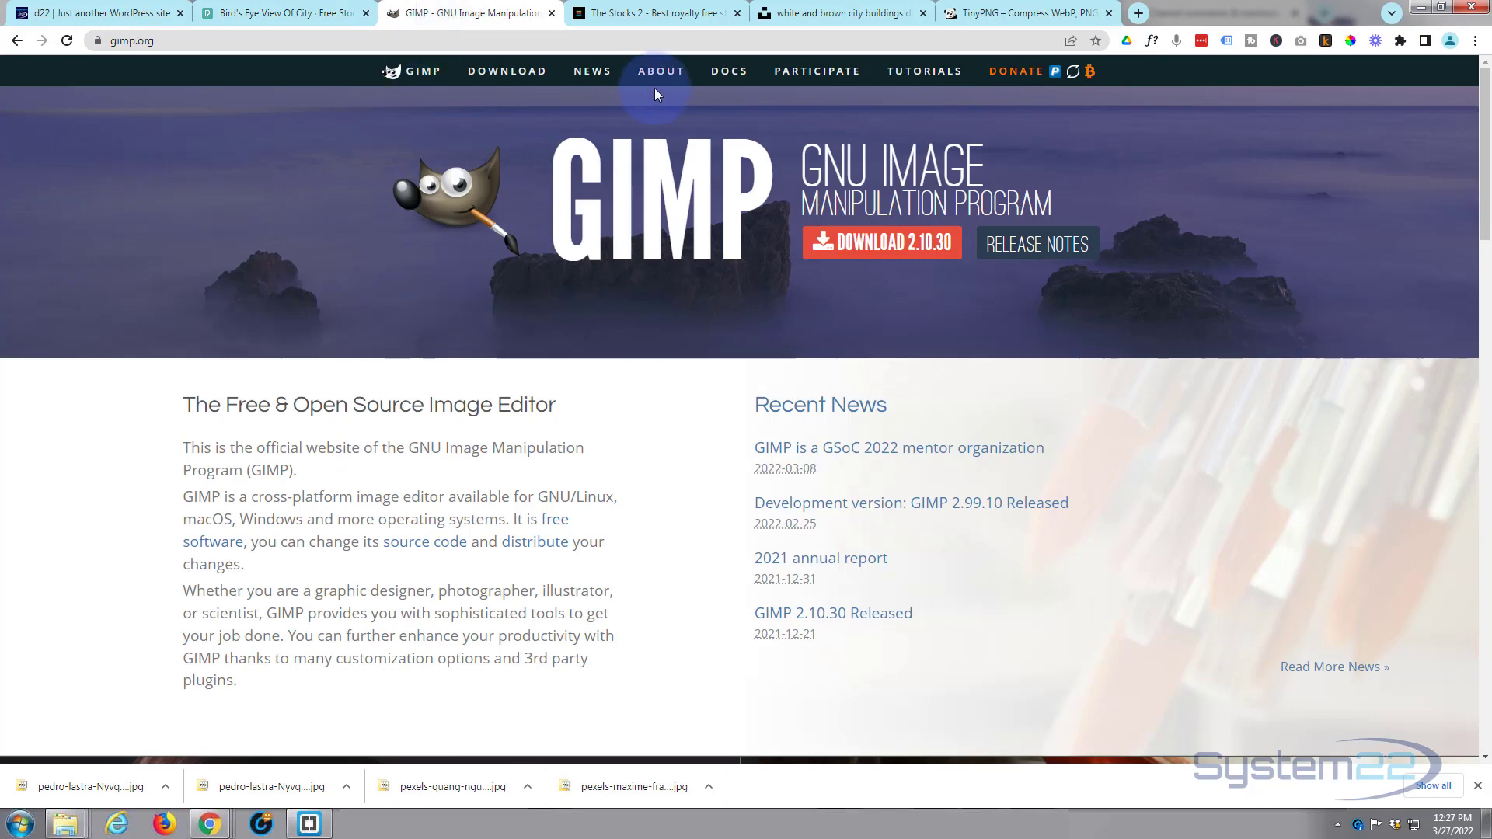
- In The Stocks, open GRATISOGRAPHY from the sidebar and scroll to the bottom of its photo grid
click(653, 14)
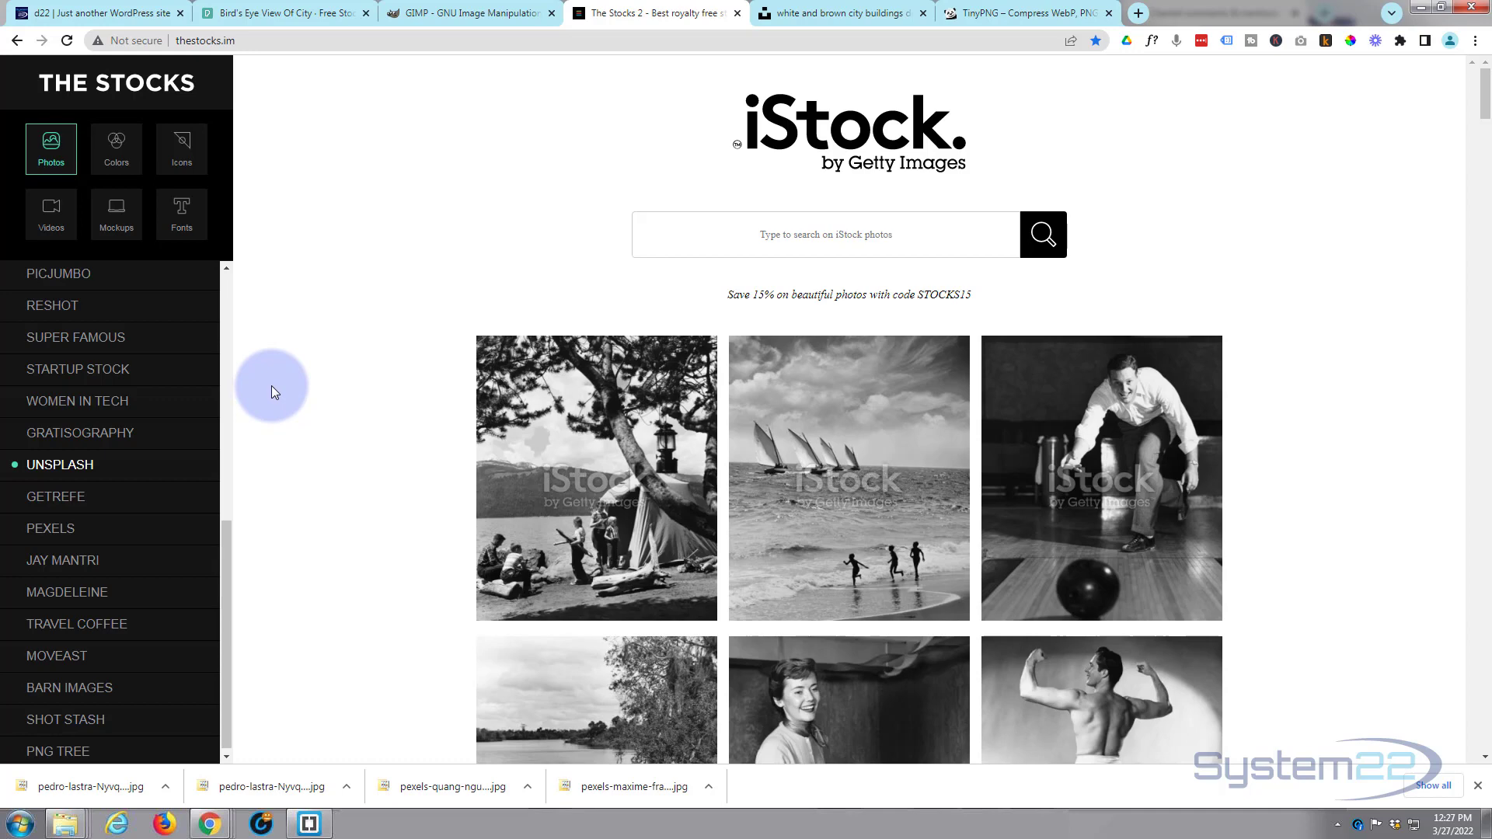
scroll(272, 386, down, 3)
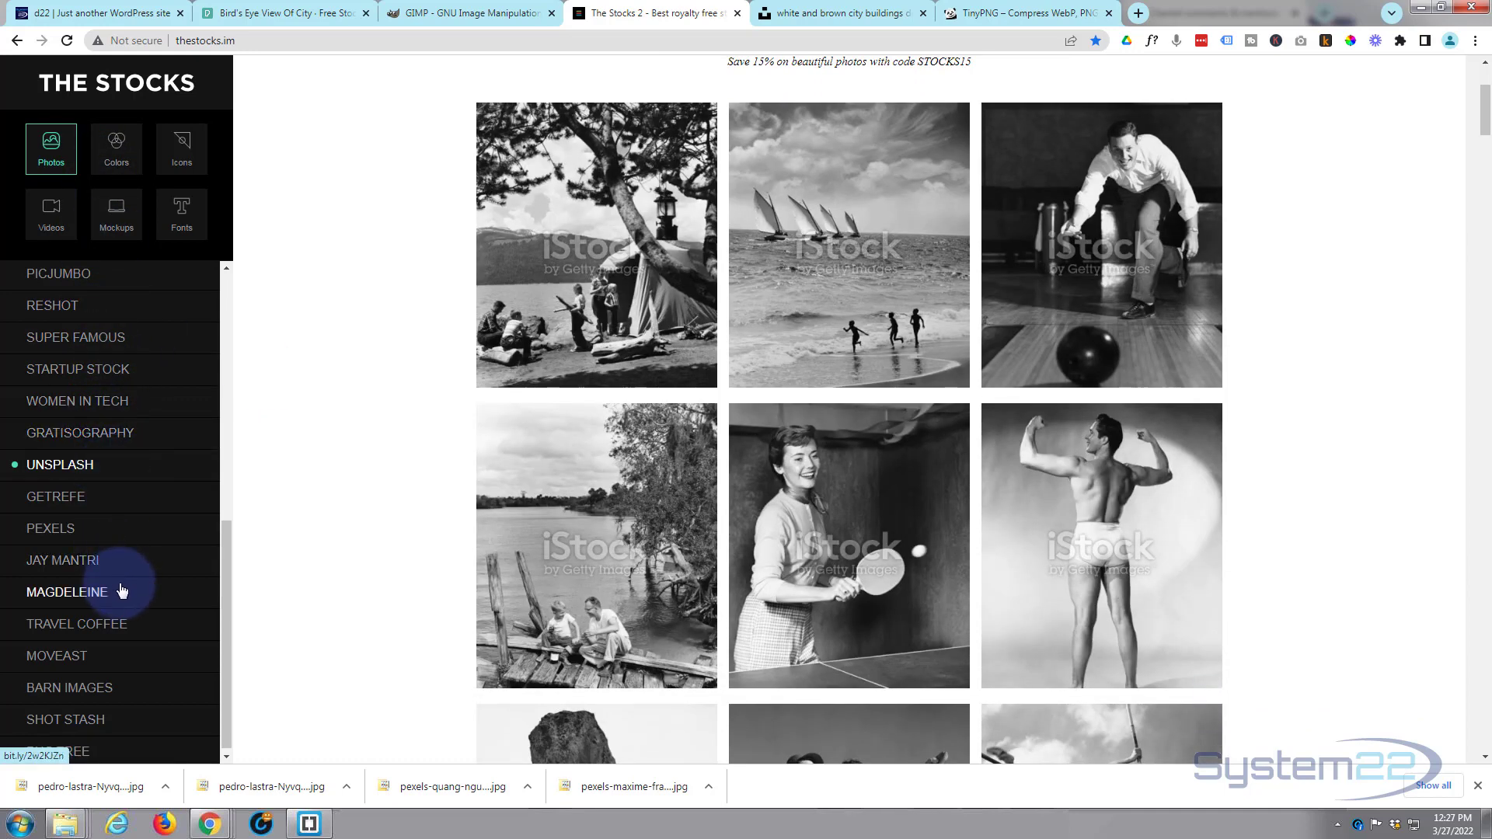
scroll(122, 591, down, 1)
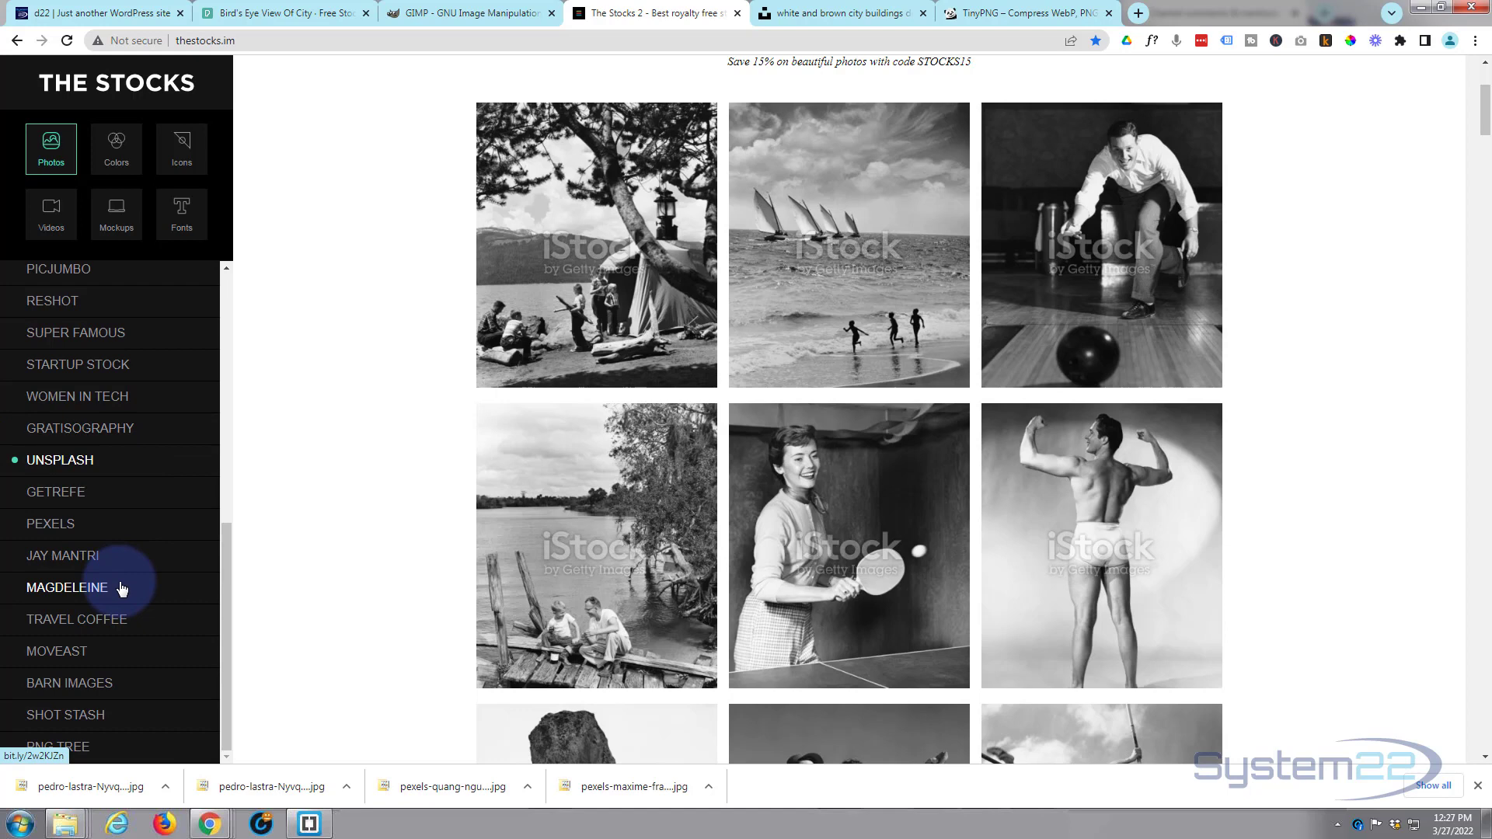
click(107, 440)
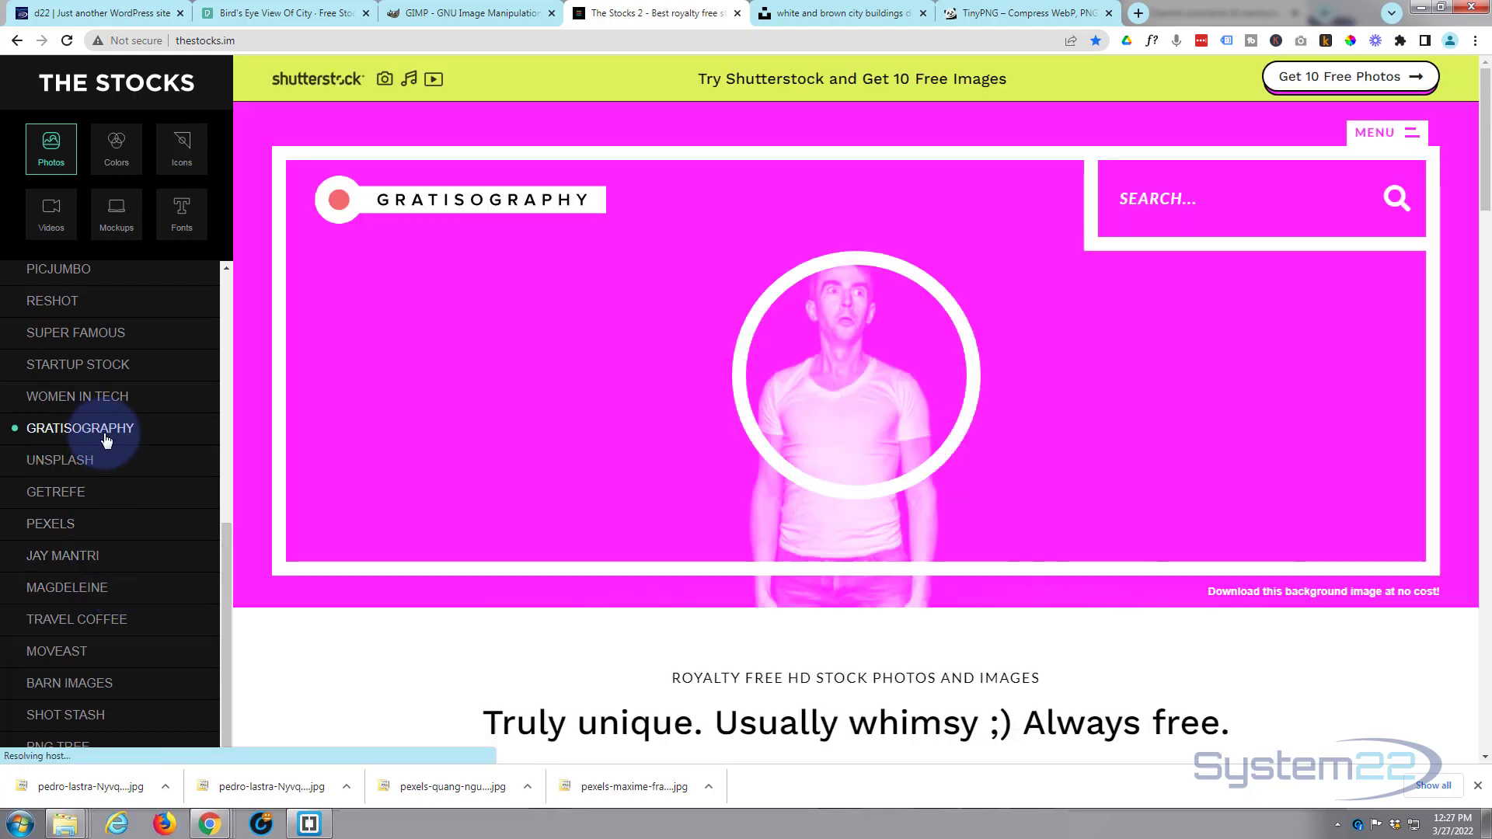
scroll(338, 409, down, 12)
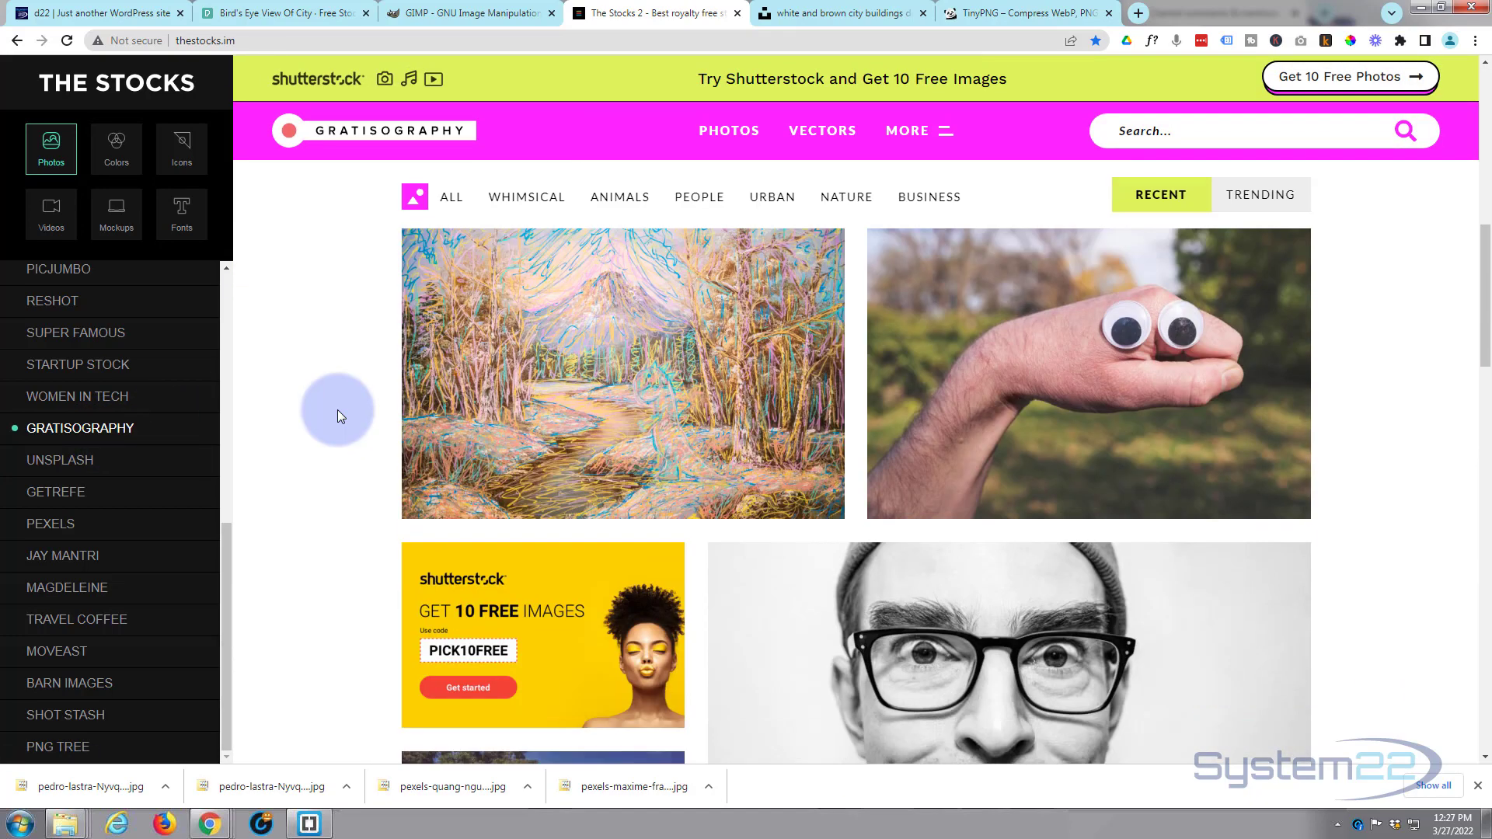
scroll(338, 409, down, 12)
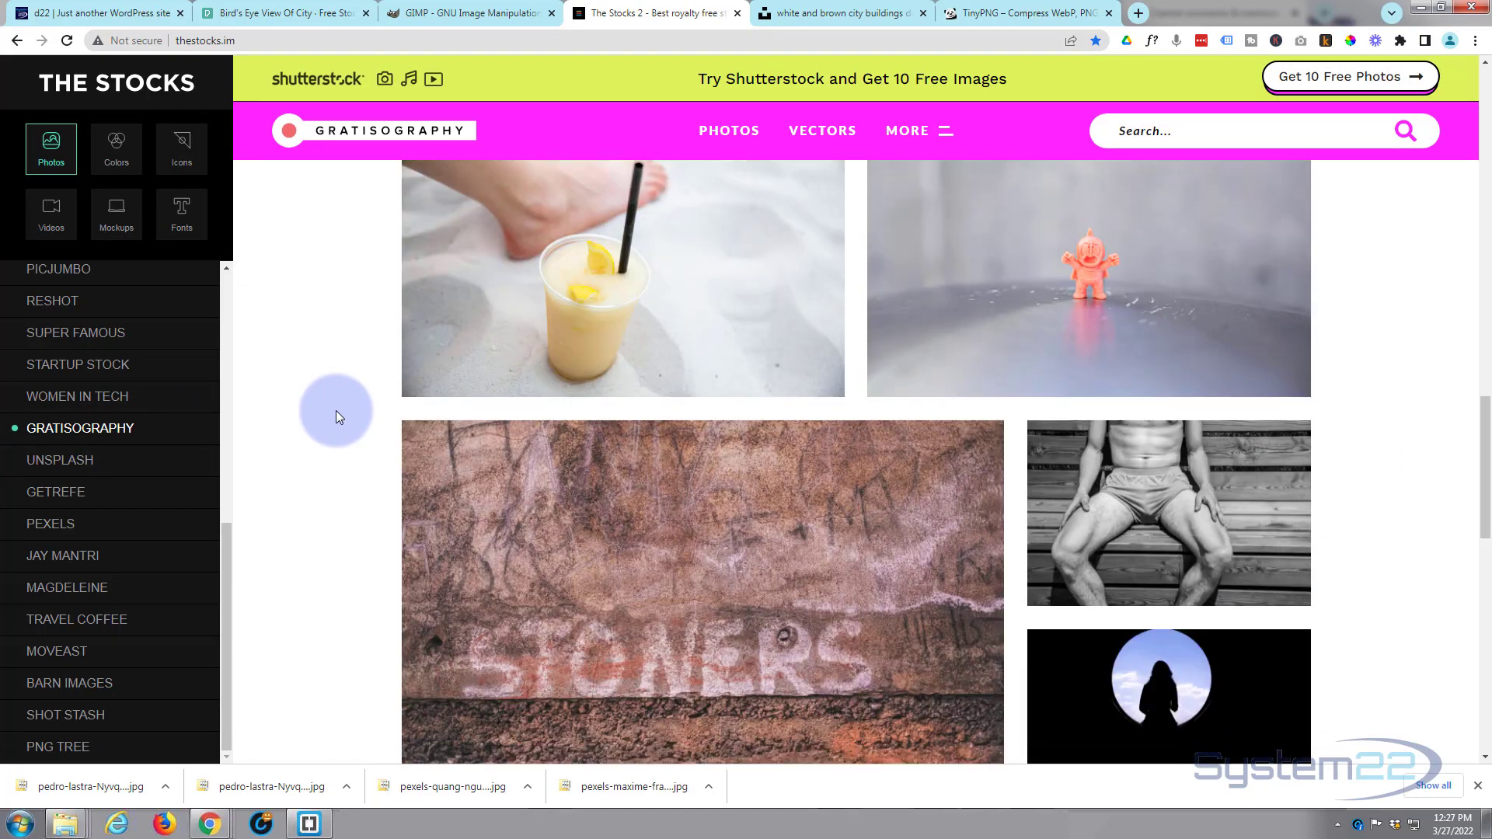
scroll(336, 411, down, 7)
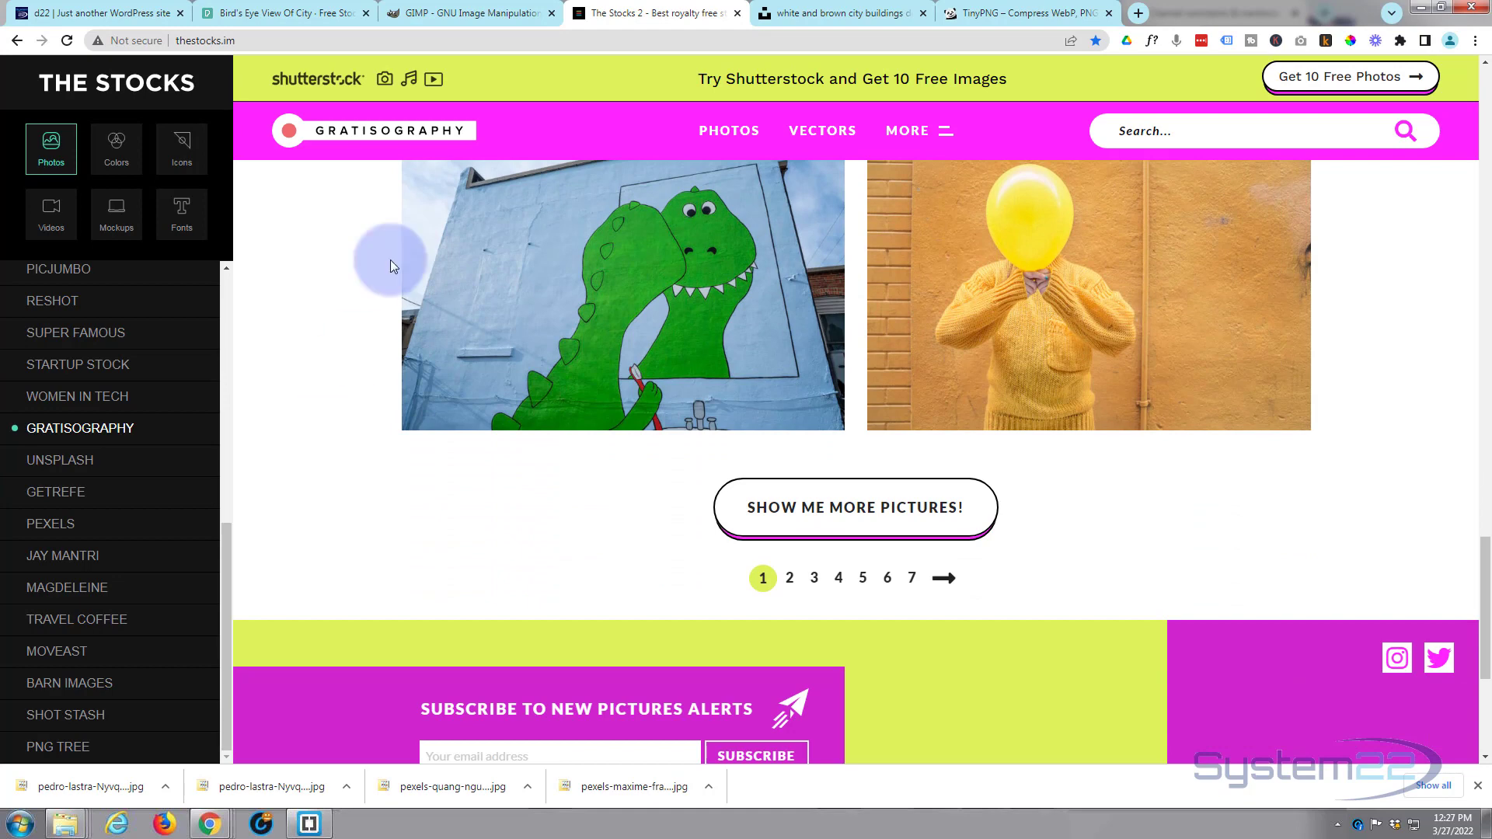
- Check the 47% TinyPNG result, then go via the GIMP tab back to the d22 WordPress tab
click(1008, 14)
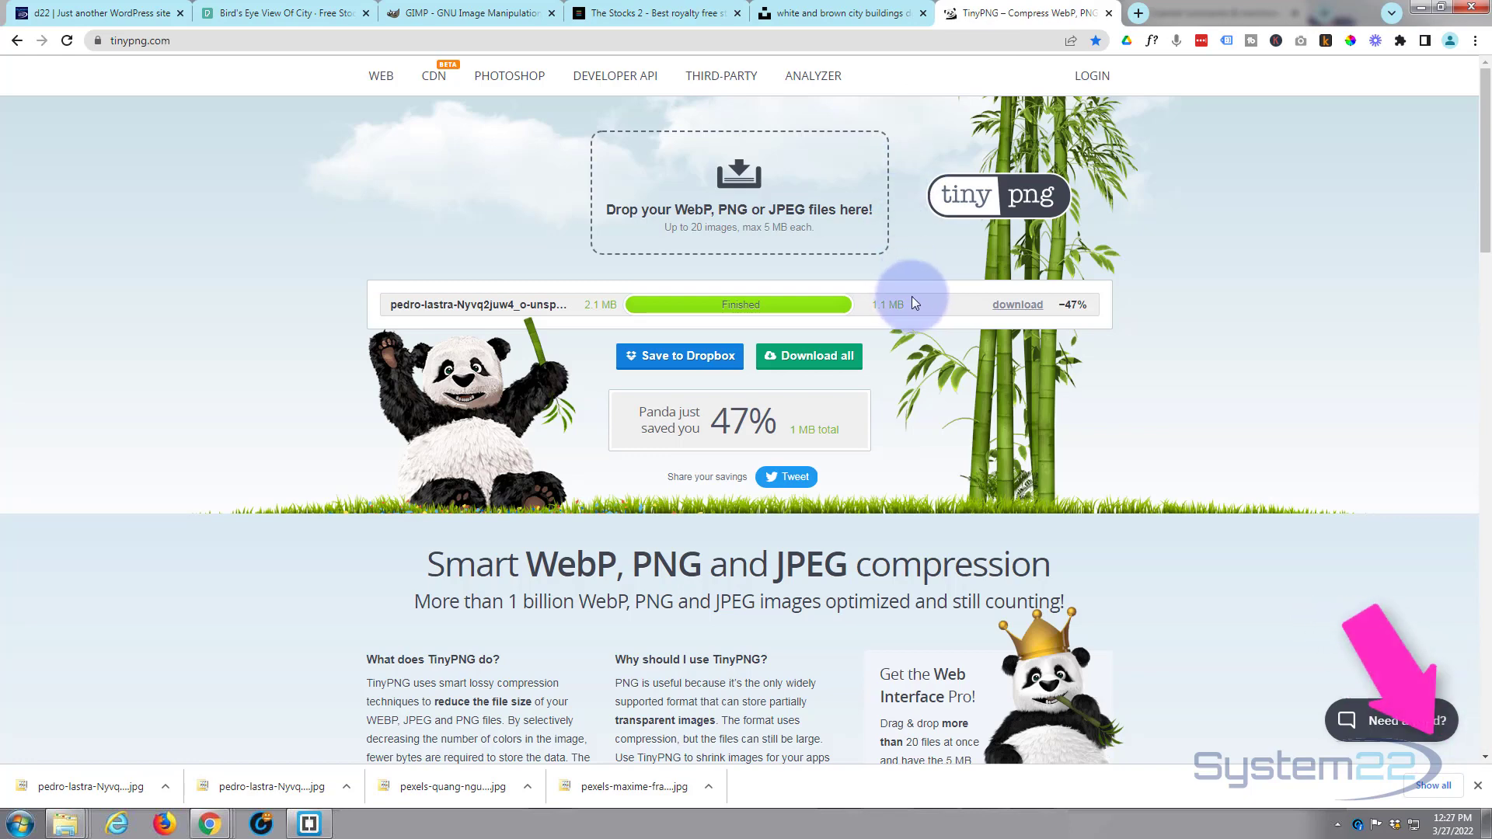
click(482, 15)
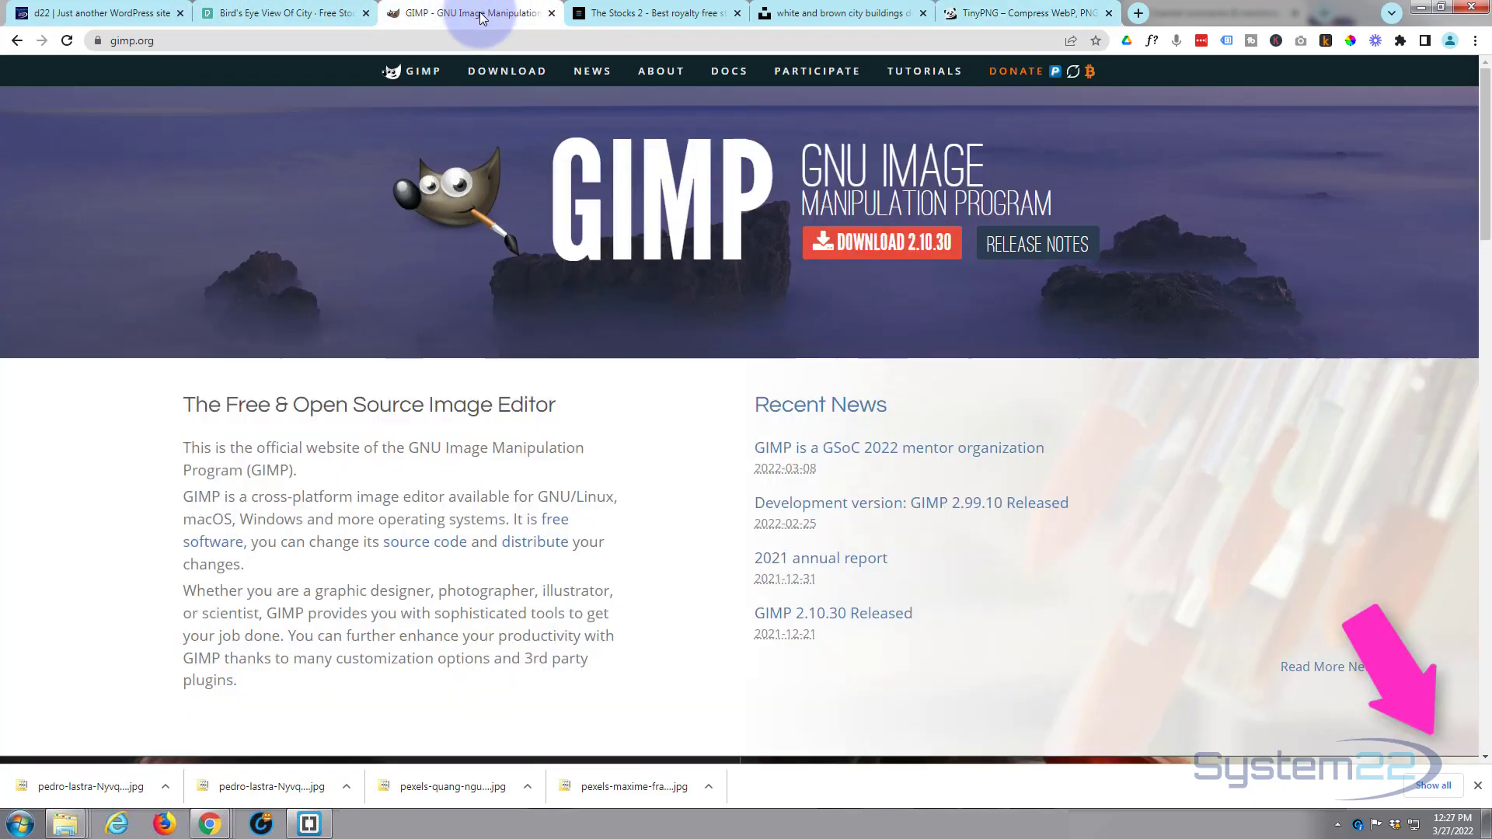
click(72, 14)
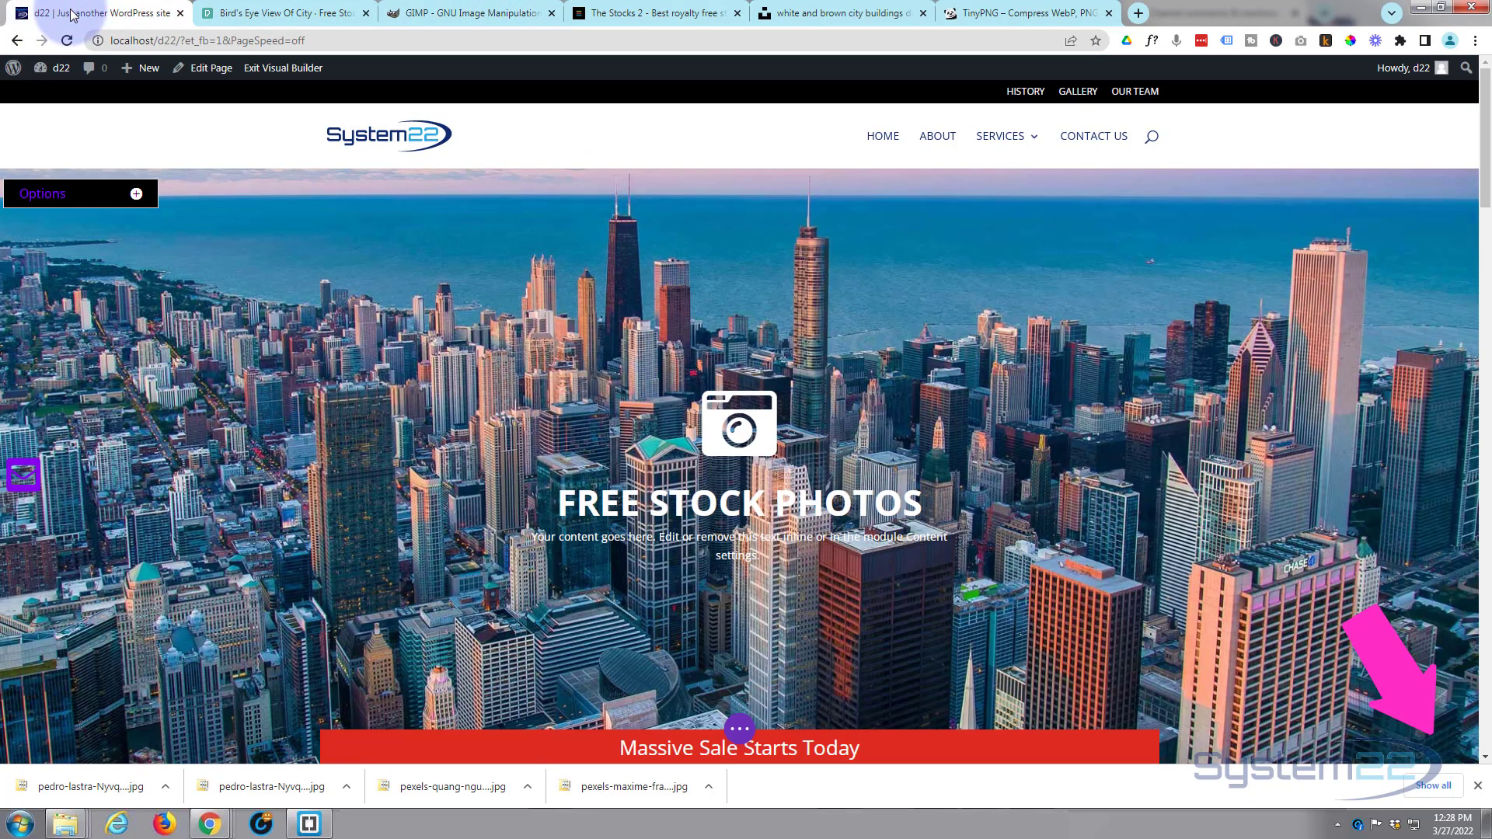